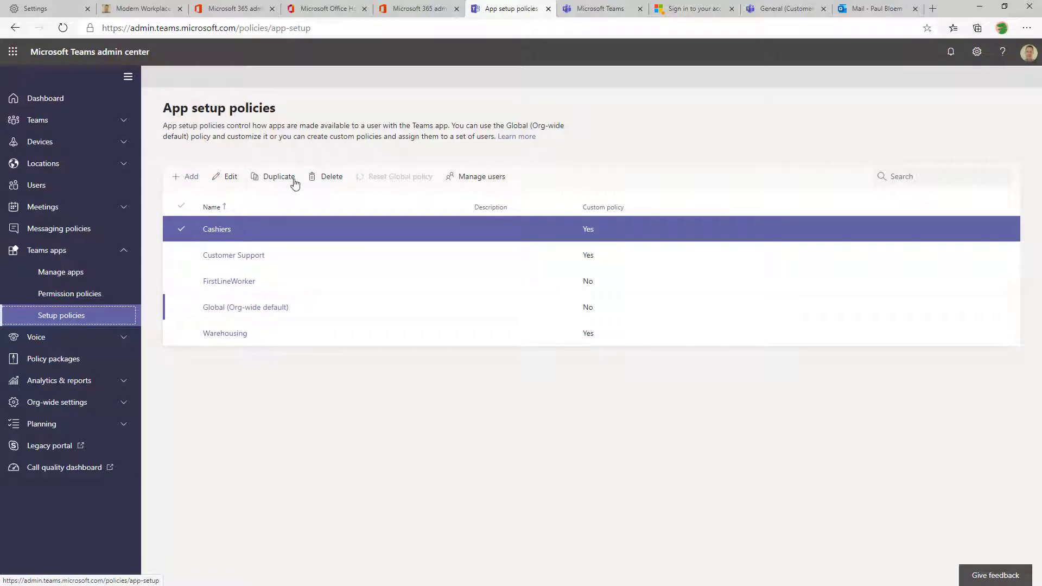
Start a new app setup policy named Security with the description 'General security'
left_click(191, 178)
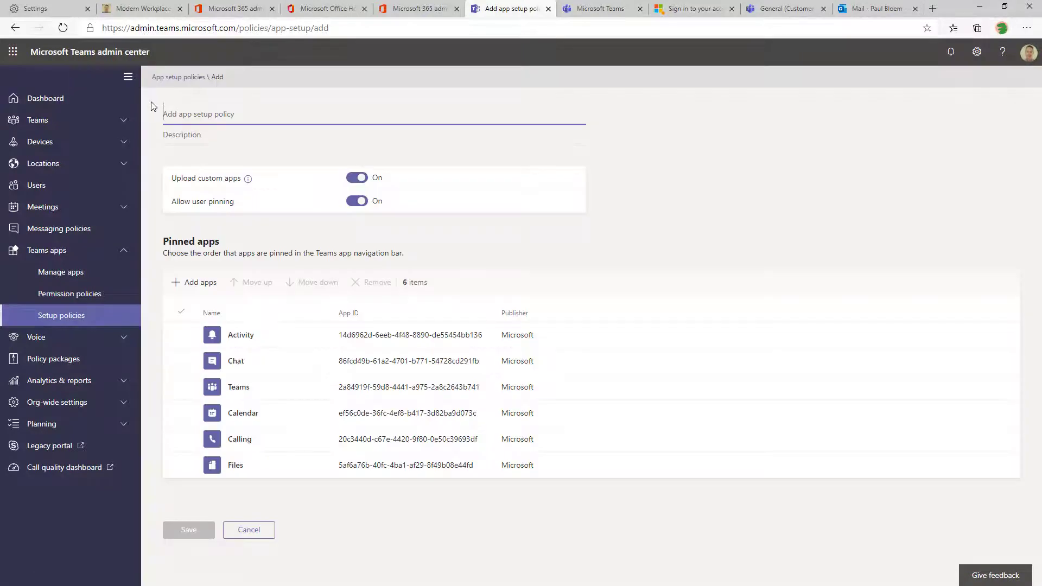
type("Securit")
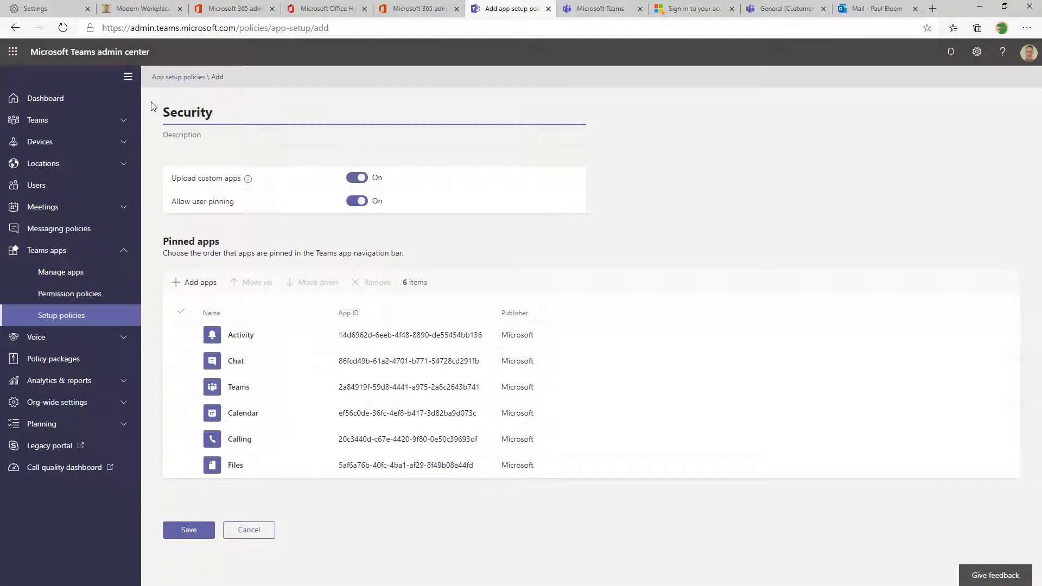
type("y")
left_click(207, 135)
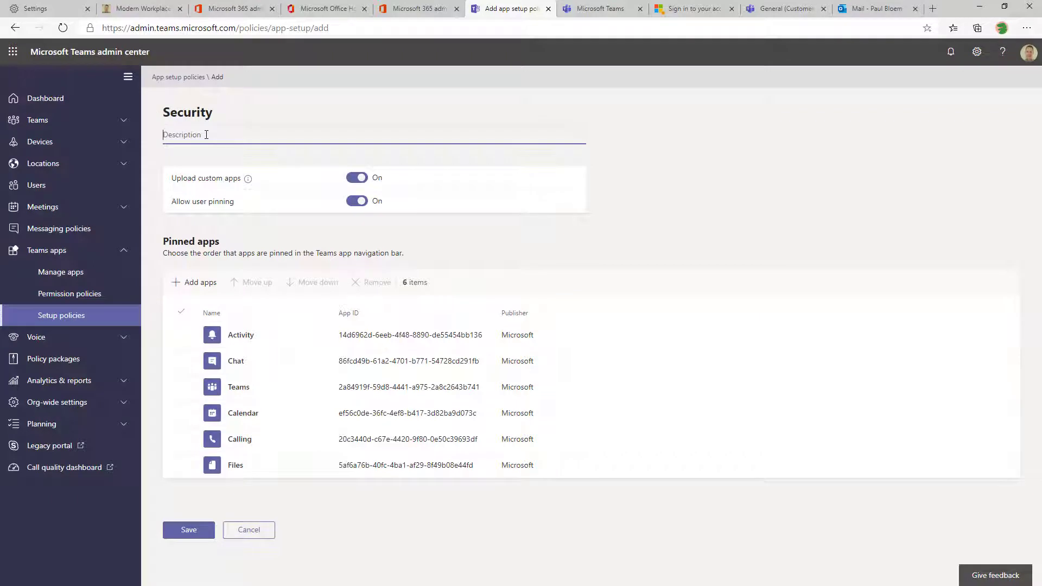
type("Genral security")
right_click(171, 136)
left_click(209, 147)
Turn off custom app uploads and user pinning for the Security policy
left_click(349, 179)
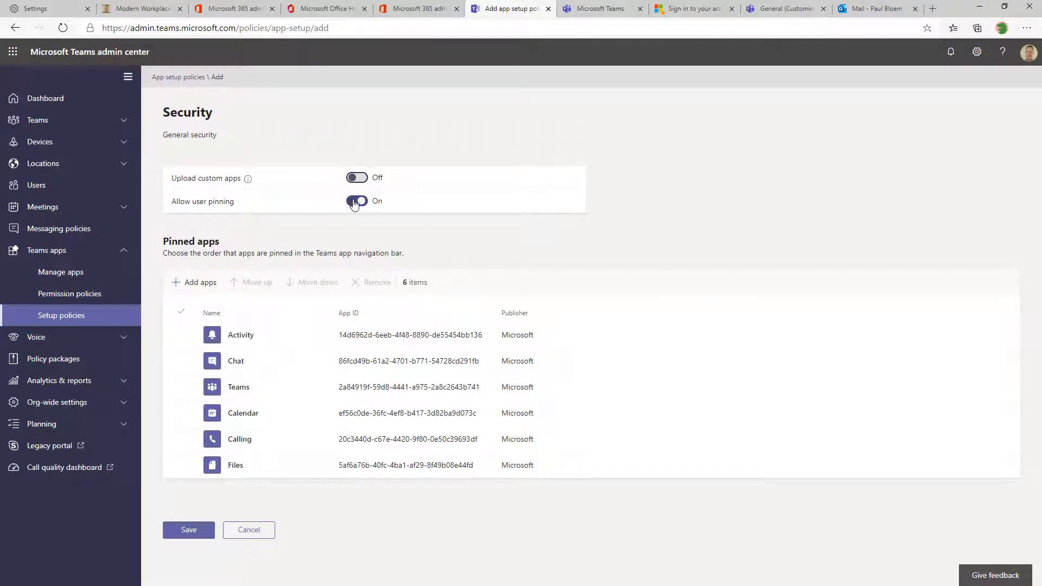
left_click(356, 202)
left_click(197, 292)
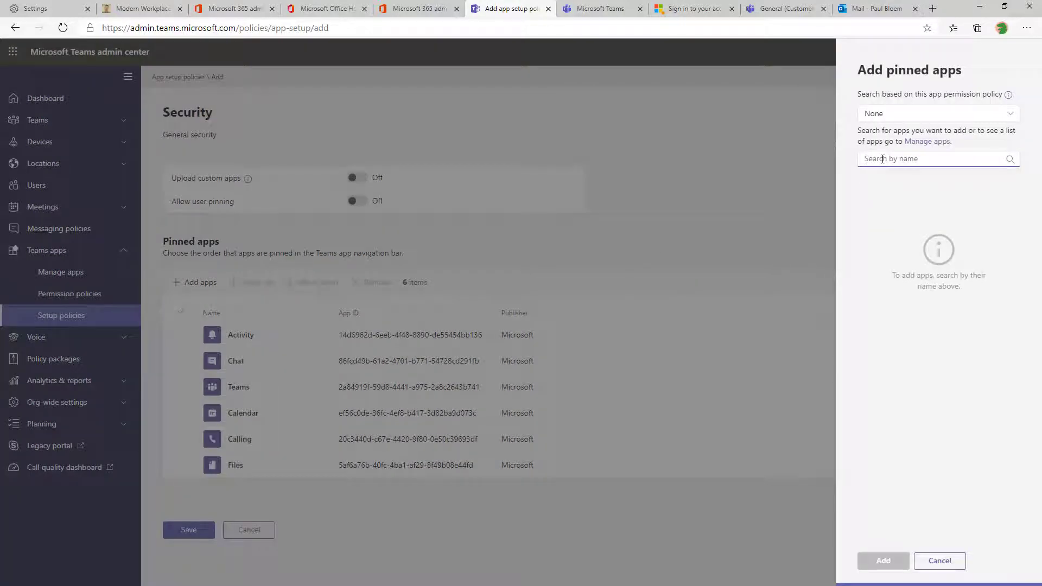
Add Shifts to the pinned apps and move it to the top of the list
type("shifts")
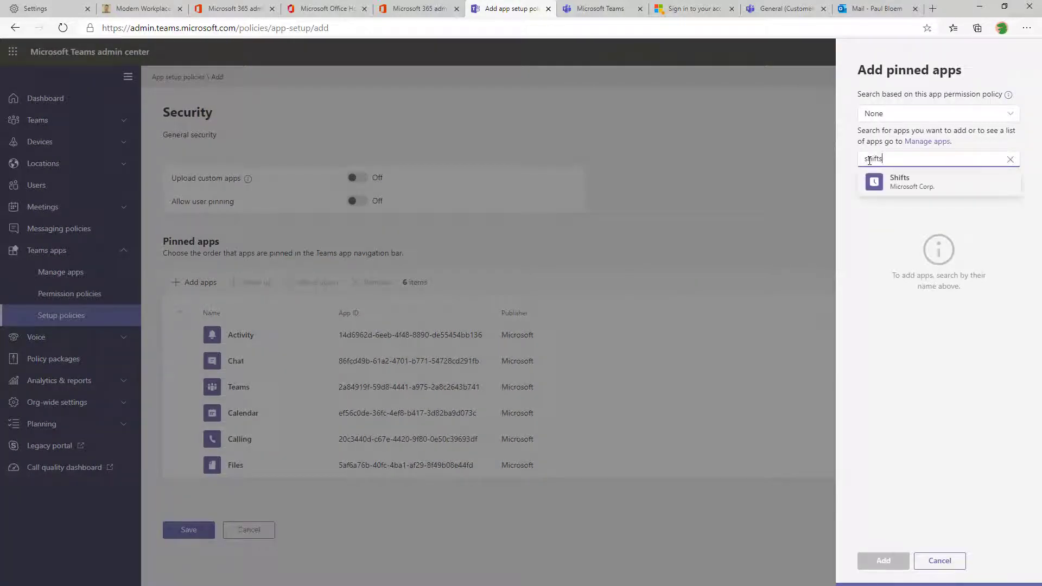
left_click(997, 190)
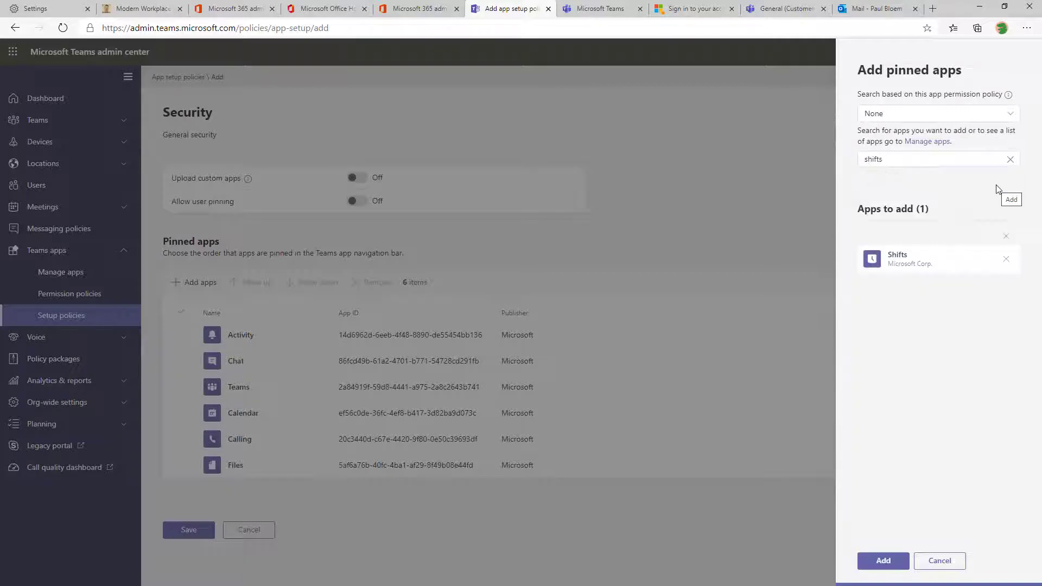
left_click(883, 561)
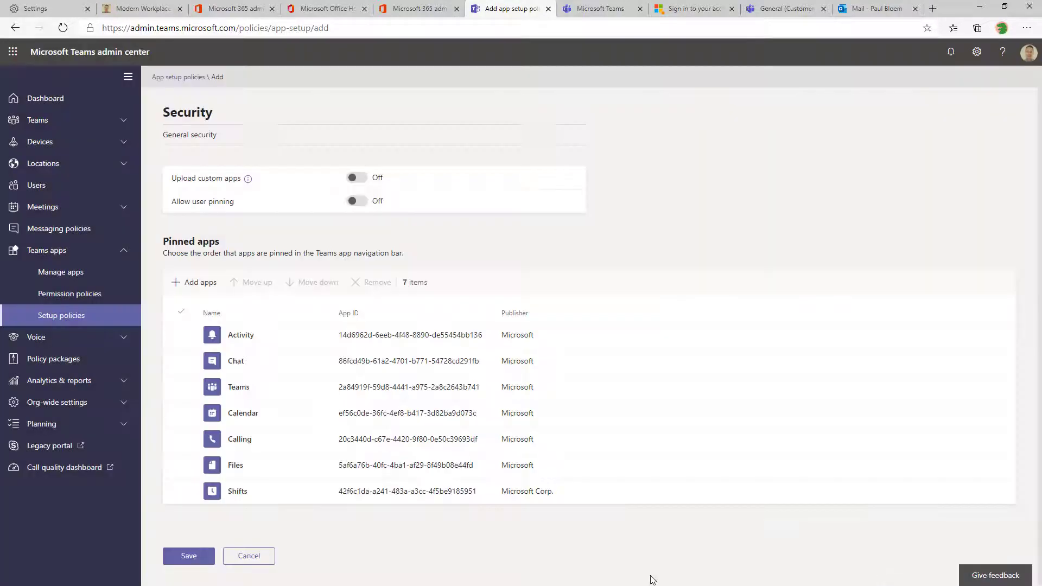
left_click(181, 492)
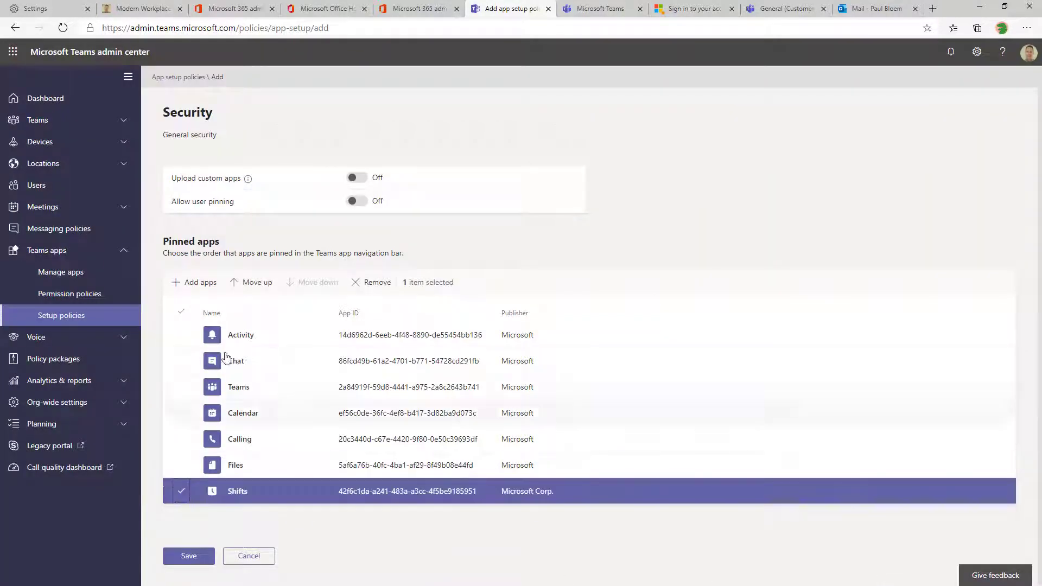
left_click(270, 283)
left_click(269, 283)
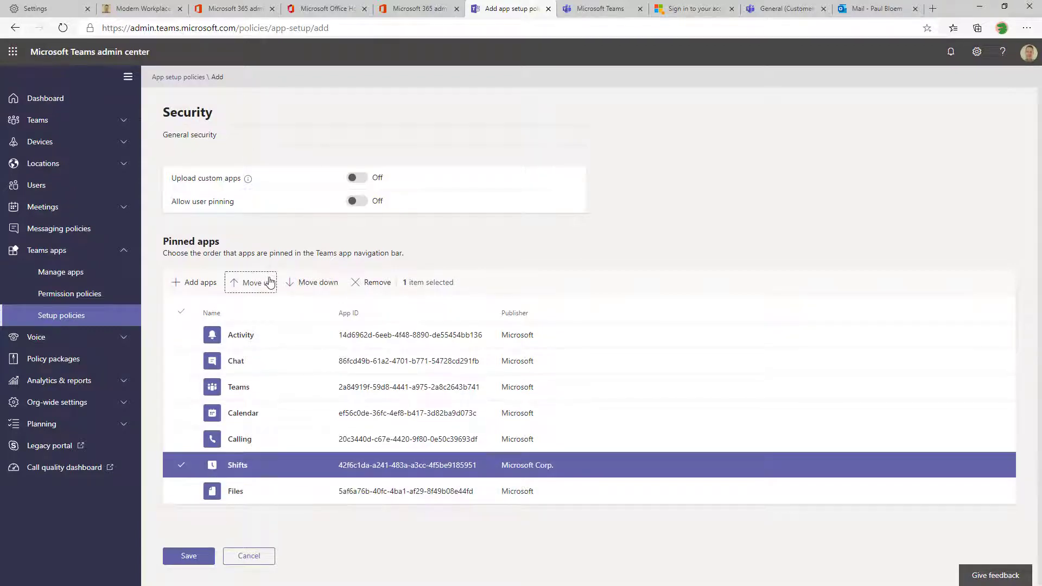
left_click(268, 282)
left_click(268, 281)
left_click(269, 281)
left_click(269, 282)
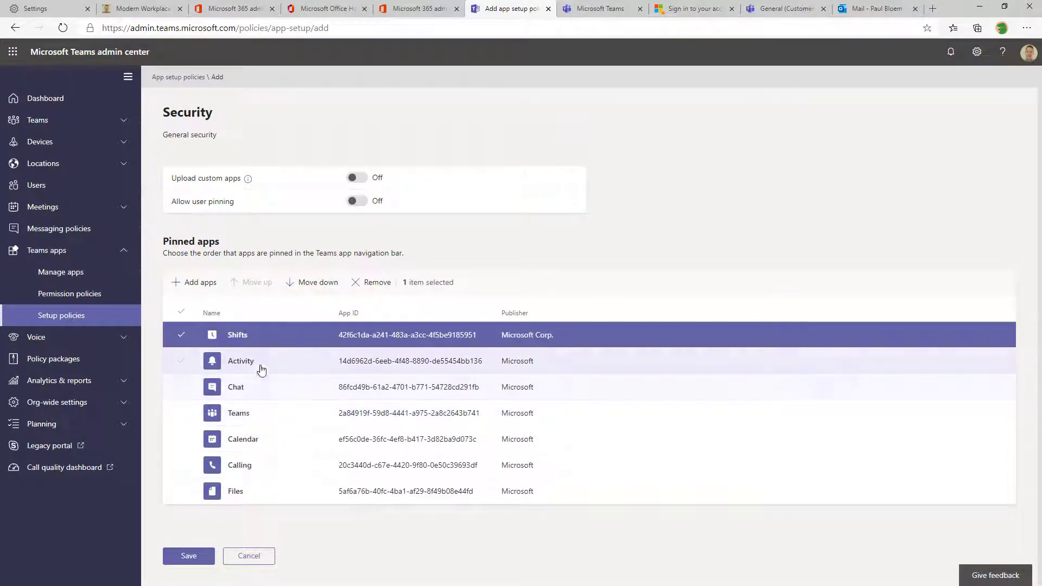
left_click(200, 334)
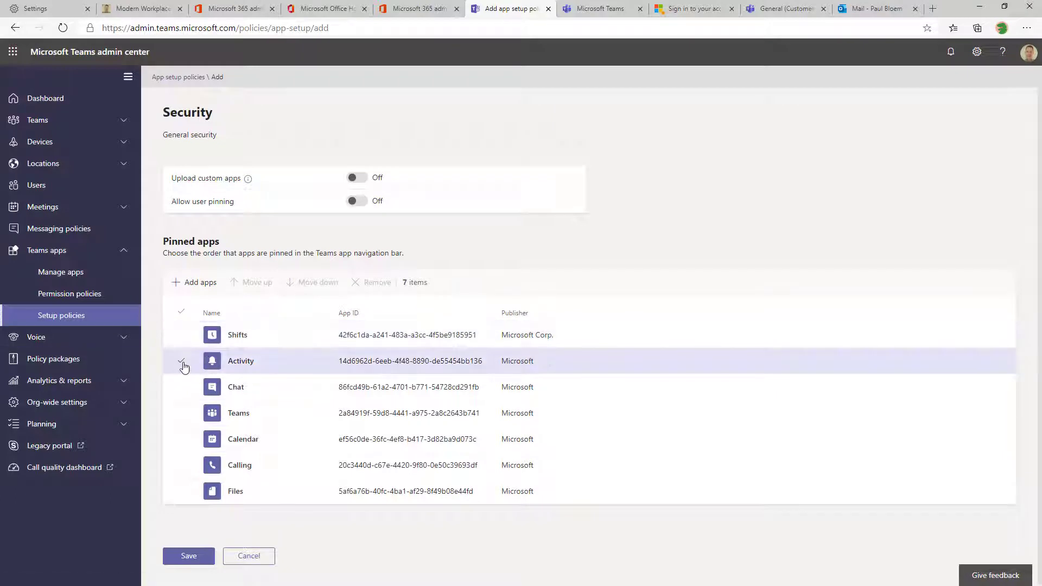
Move Activity and Calendar below Calling, then save the Security policy
left_click(181, 361)
left_click(304, 283)
left_click(303, 283)
left_click(304, 283)
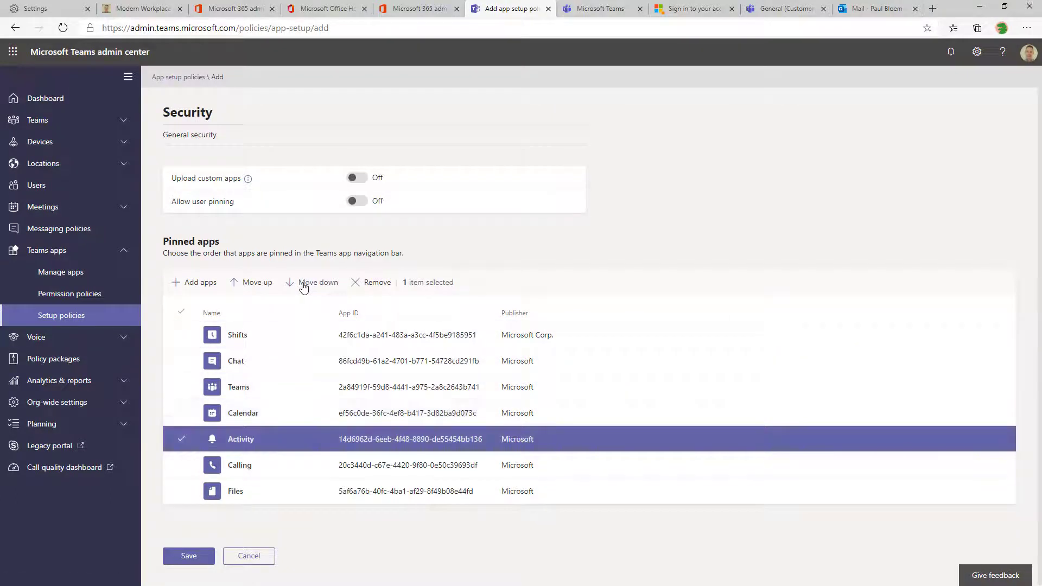
left_click(303, 283)
left_click(185, 413)
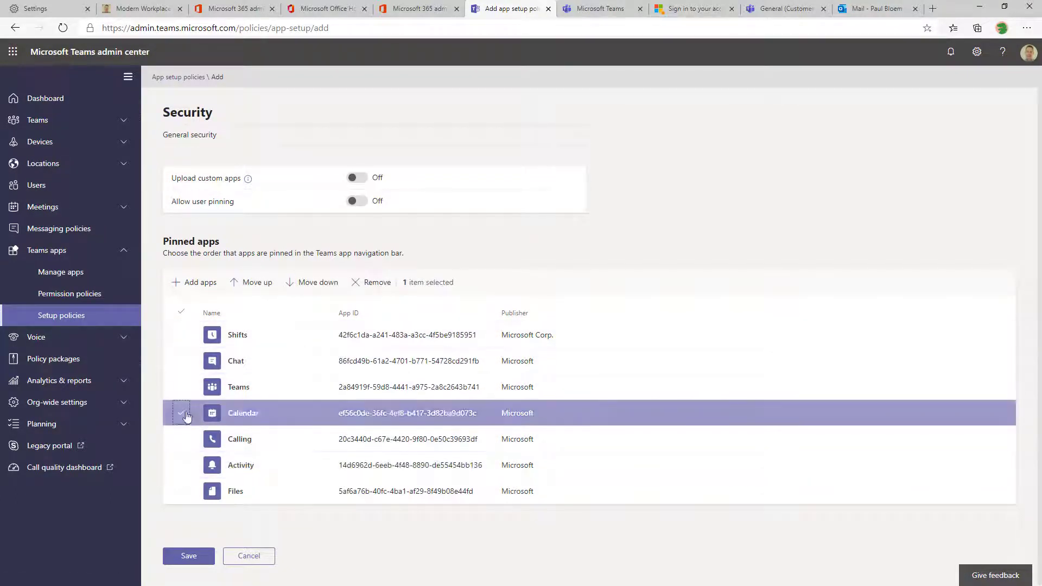
left_click(315, 288)
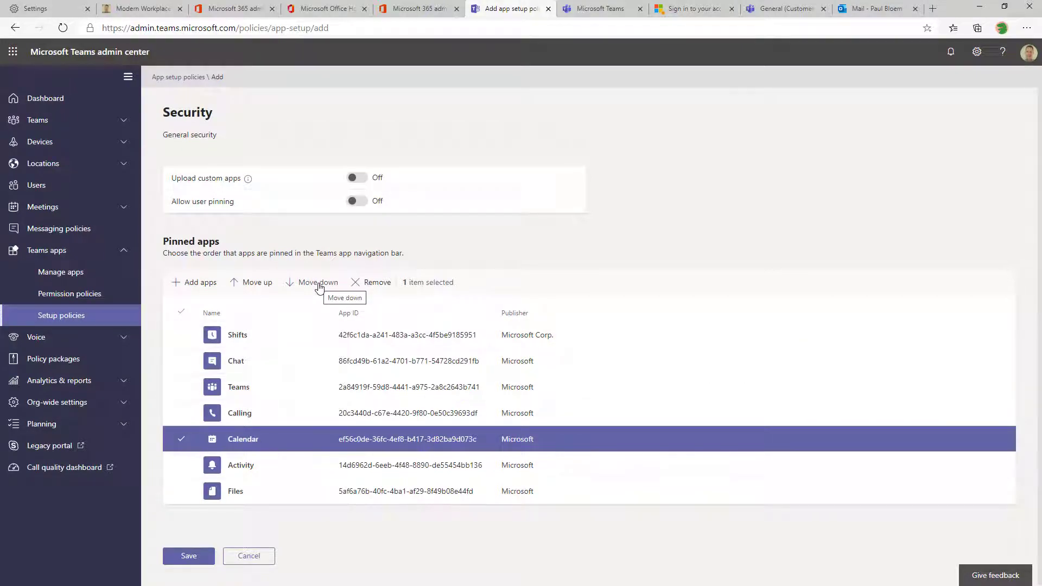
left_click(195, 562)
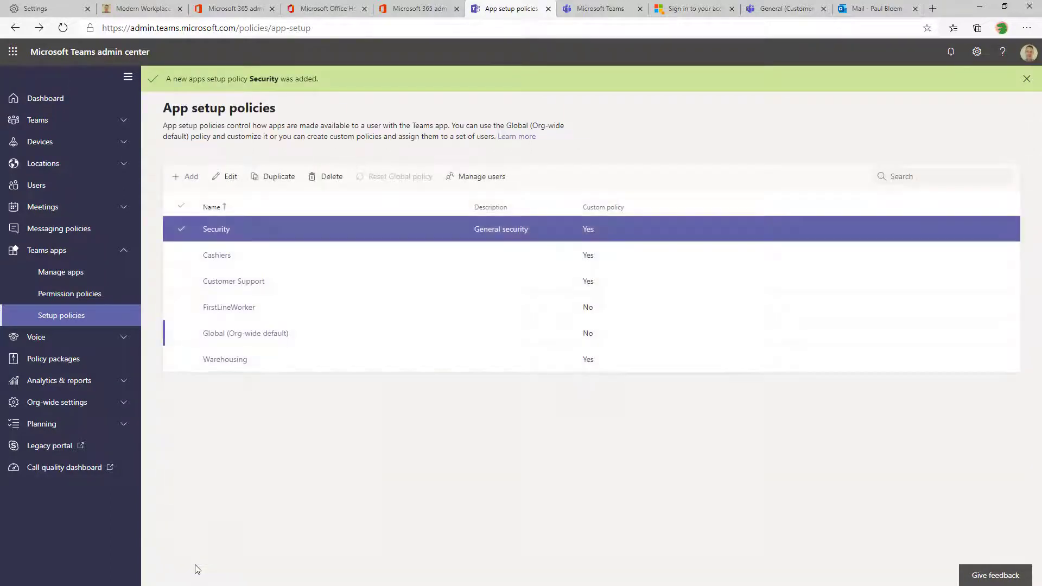
Look up the user in Users and apply the Security app setup policy to them
left_click(35, 185)
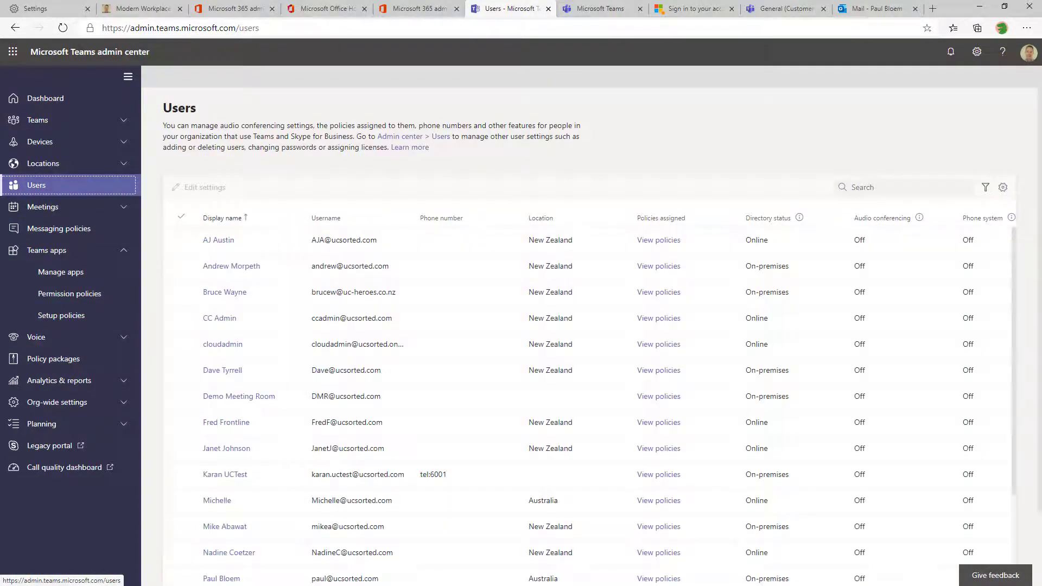
left_click(898, 190)
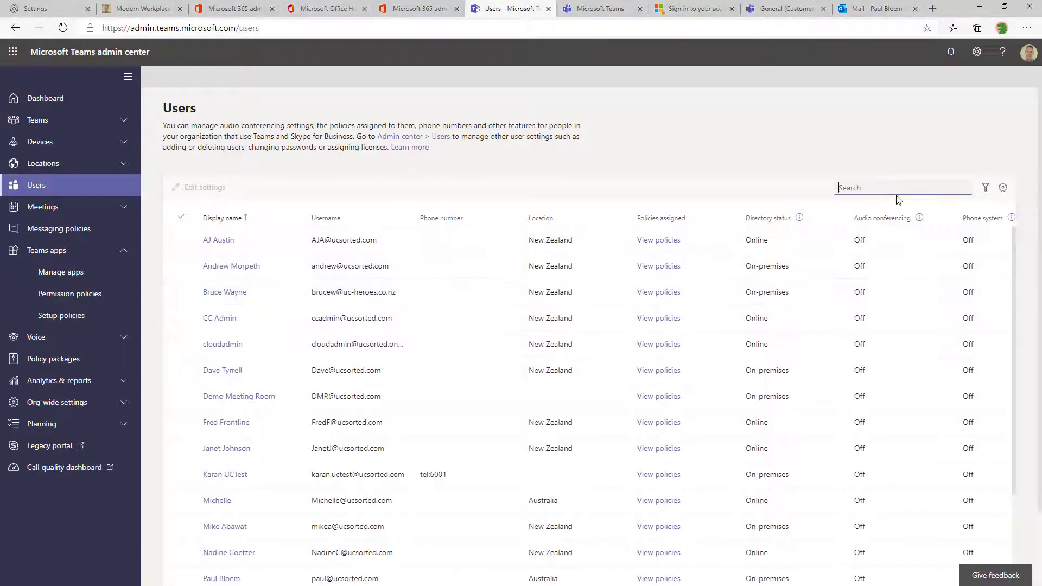
type("tony")
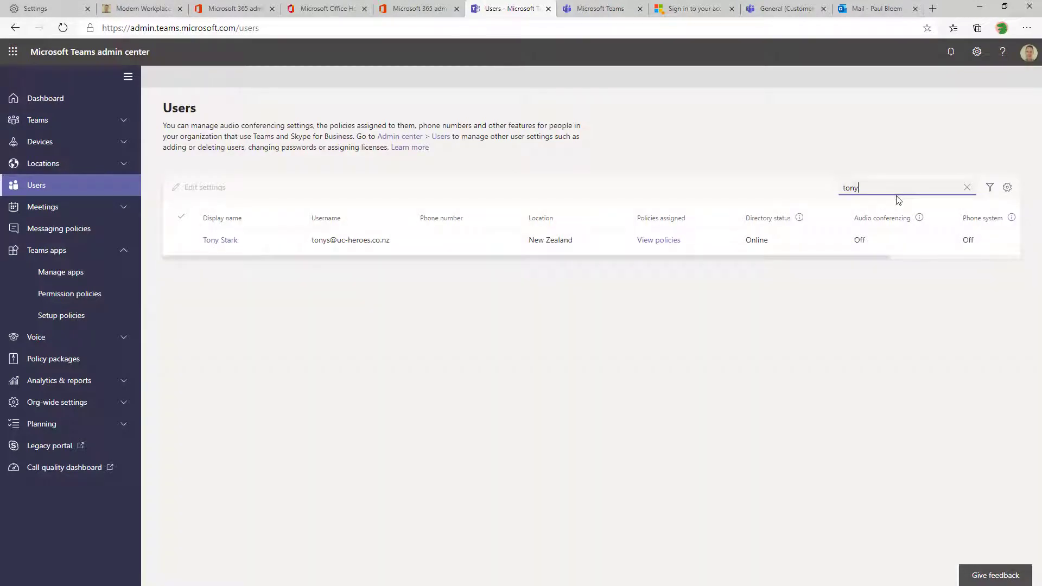
left_click(642, 242)
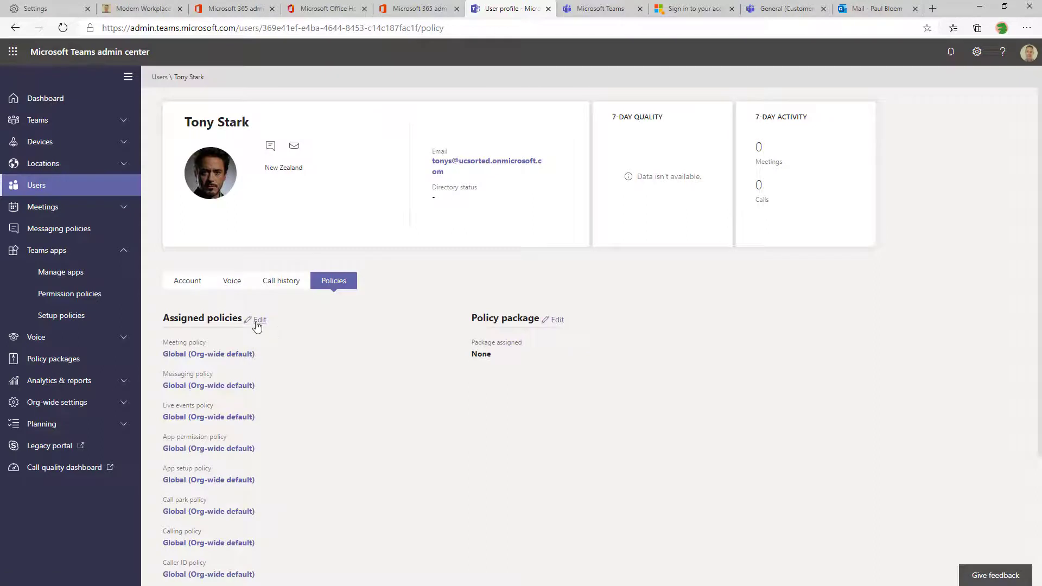
left_click(259, 320)
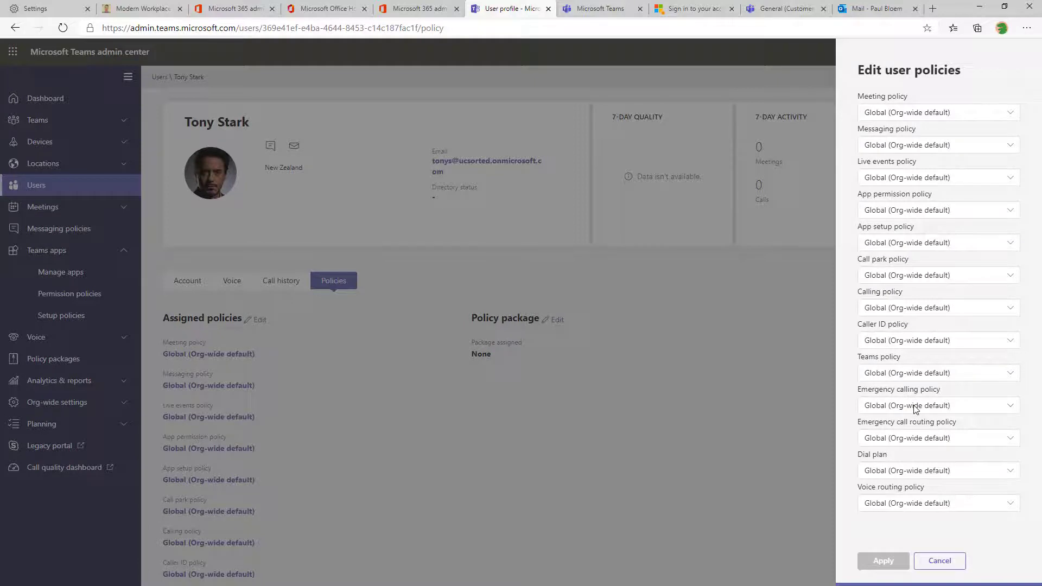
left_click(1000, 251)
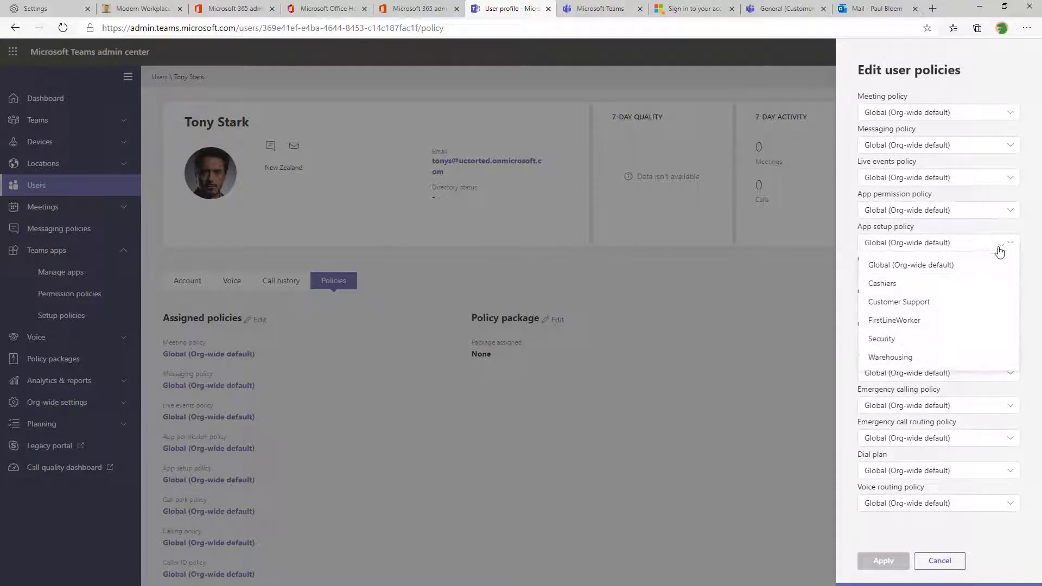
left_click(895, 339)
left_click(884, 564)
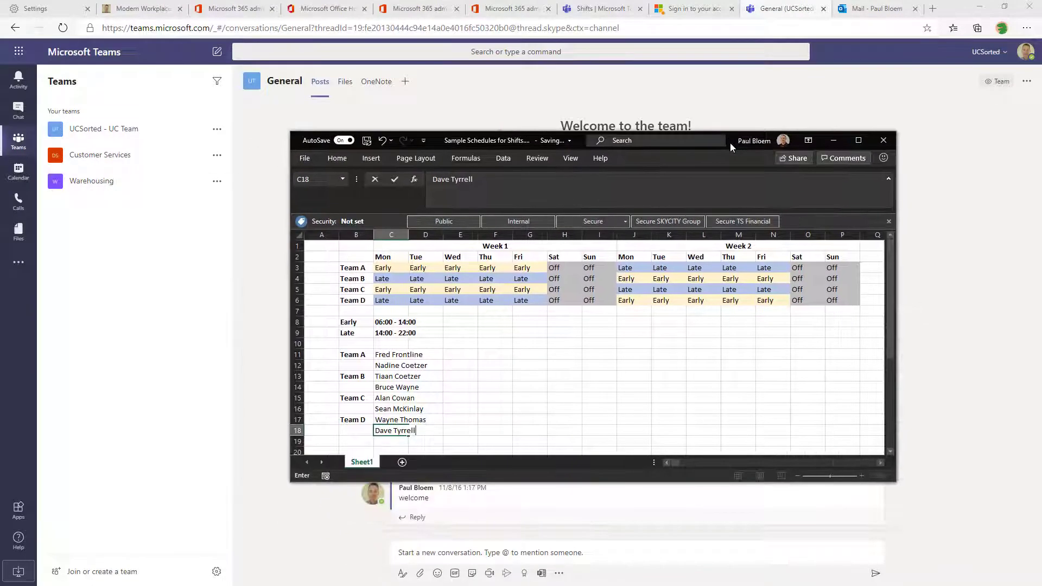
Commit the last Team D member in C18 and highlight the team labels and member list
left_click(559, 399)
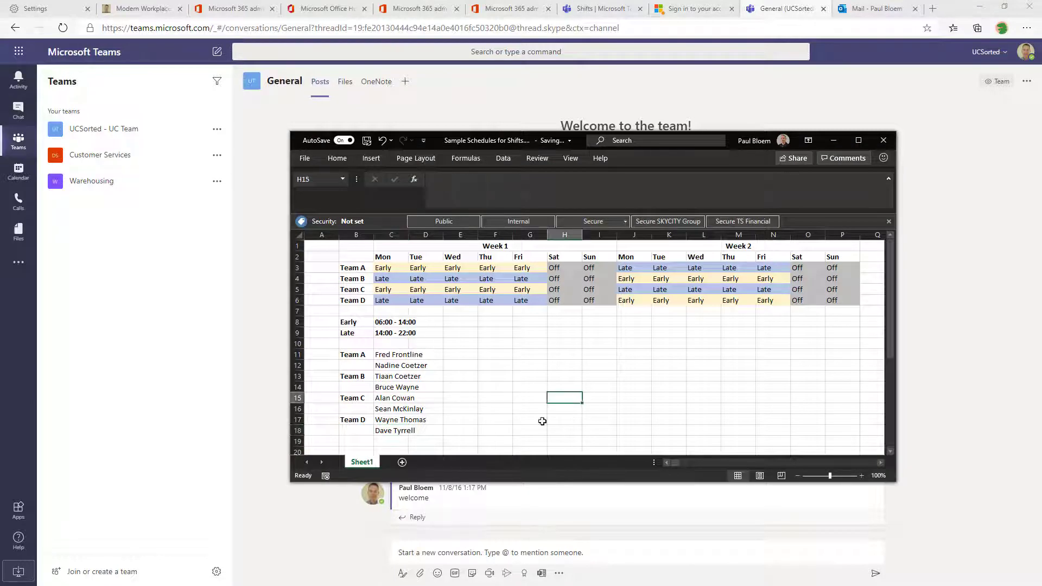
left_click_drag(357, 278, 356, 300)
left_click(386, 355)
left_click_drag(386, 357, 386, 431)
Highlight Team B's Week 1 and Week 2 shifts and the Early/Late times, then move Excel aside
left_click(575, 246)
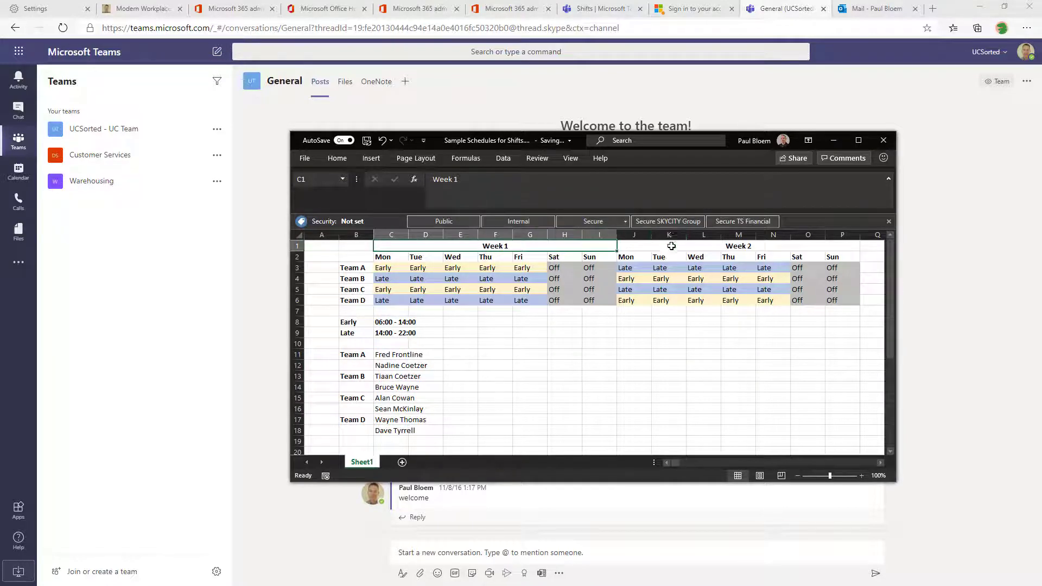
left_click_drag(383, 278, 530, 273)
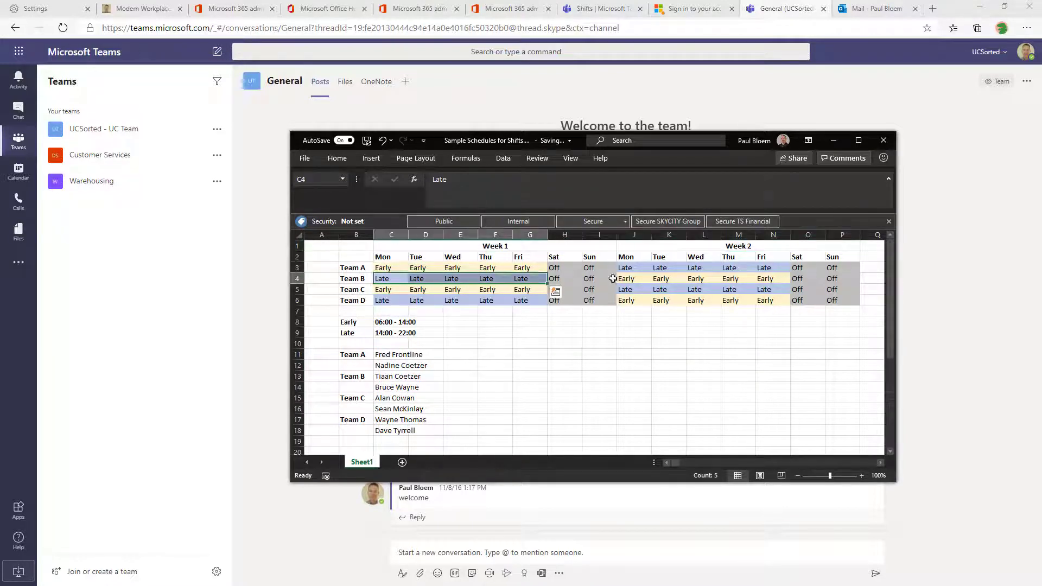
left_click_drag(624, 278, 765, 279)
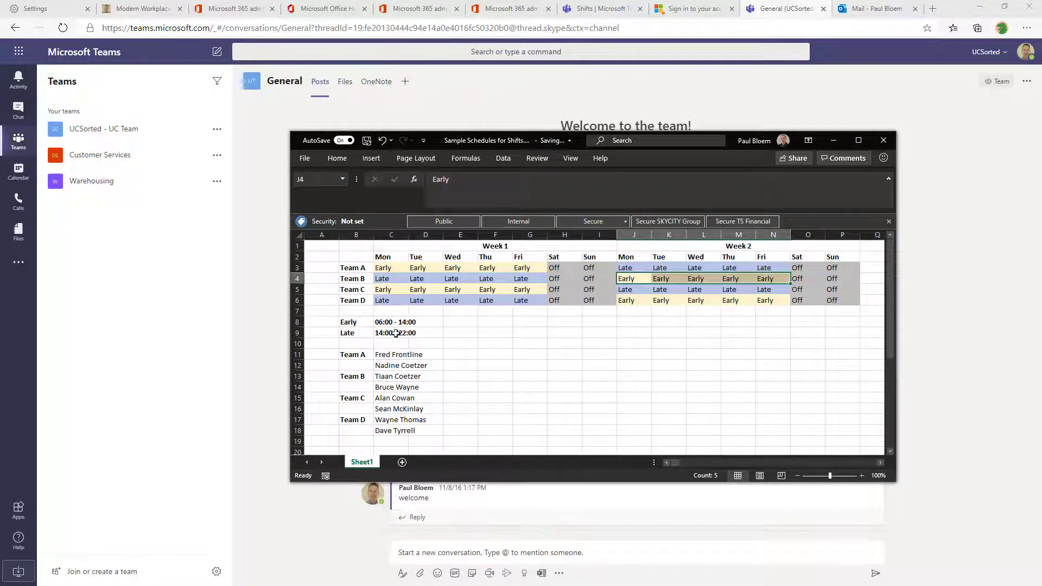
left_click_drag(348, 323, 428, 338)
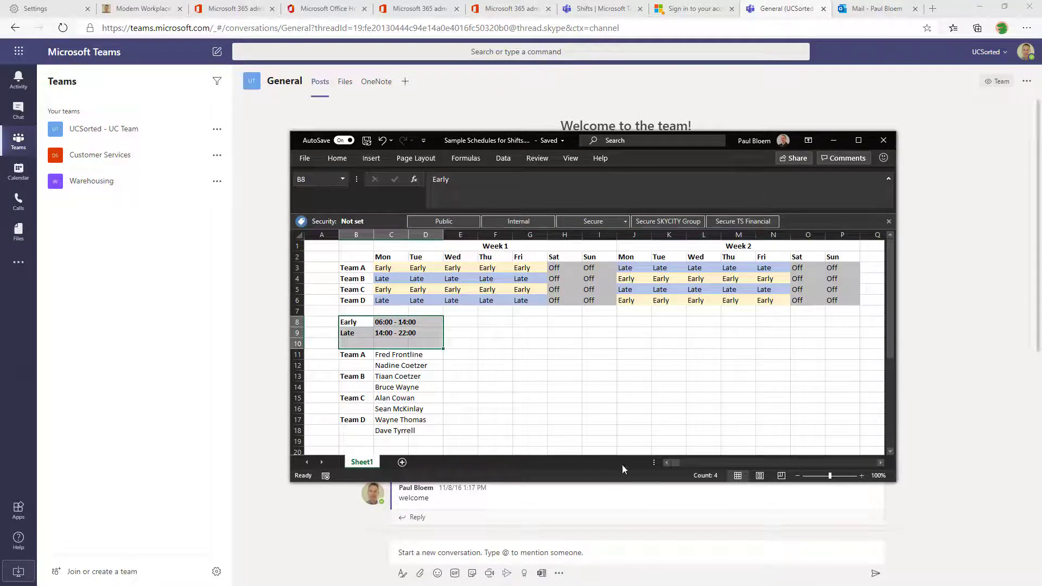
left_click_drag(732, 144, 0, 235)
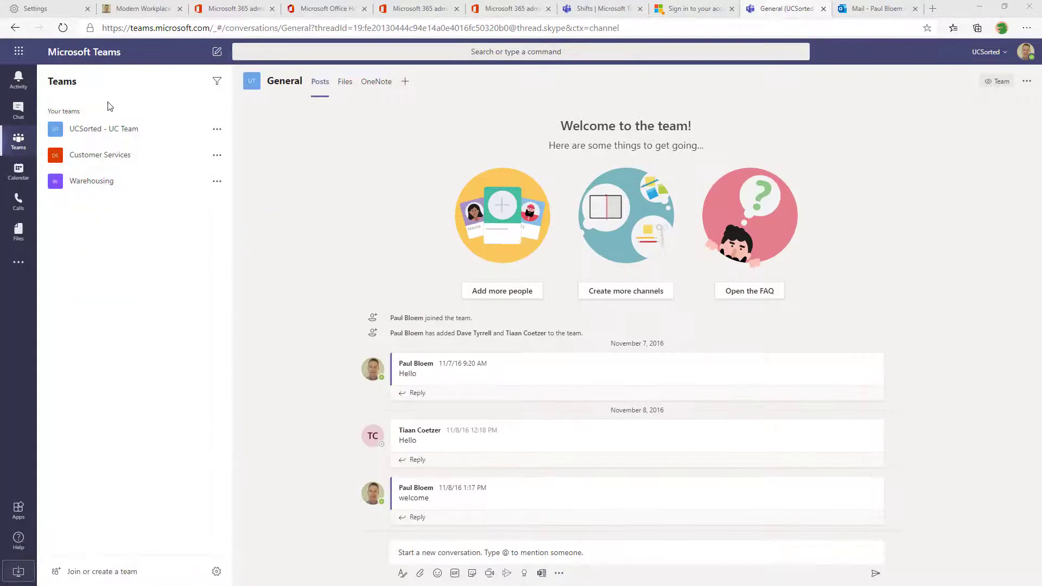
Open Shifts from the Customer Services General channel and show its Settings
left_click(96, 152)
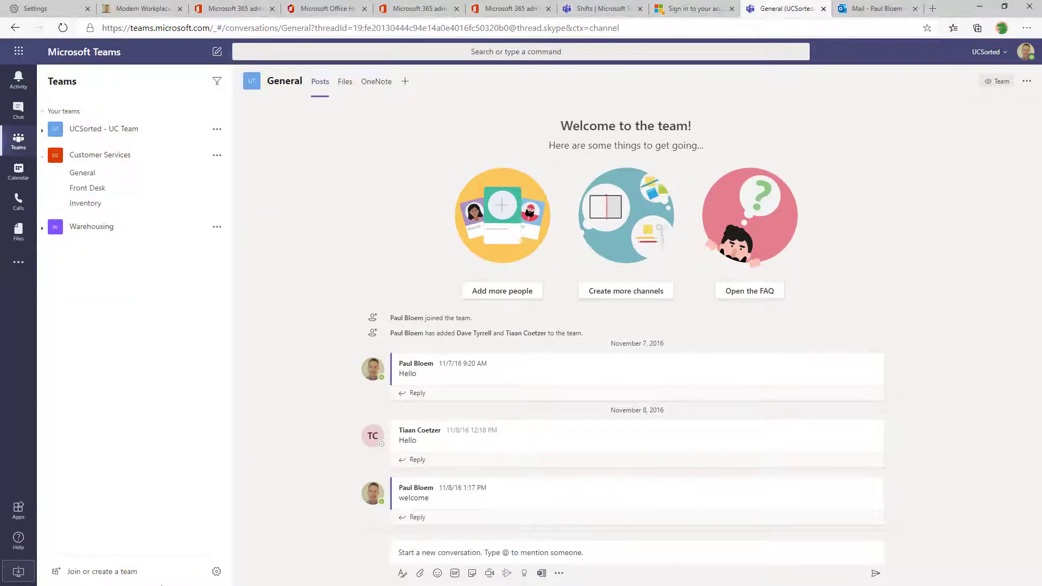
left_click(93, 156)
left_click(98, 155)
left_click(86, 188)
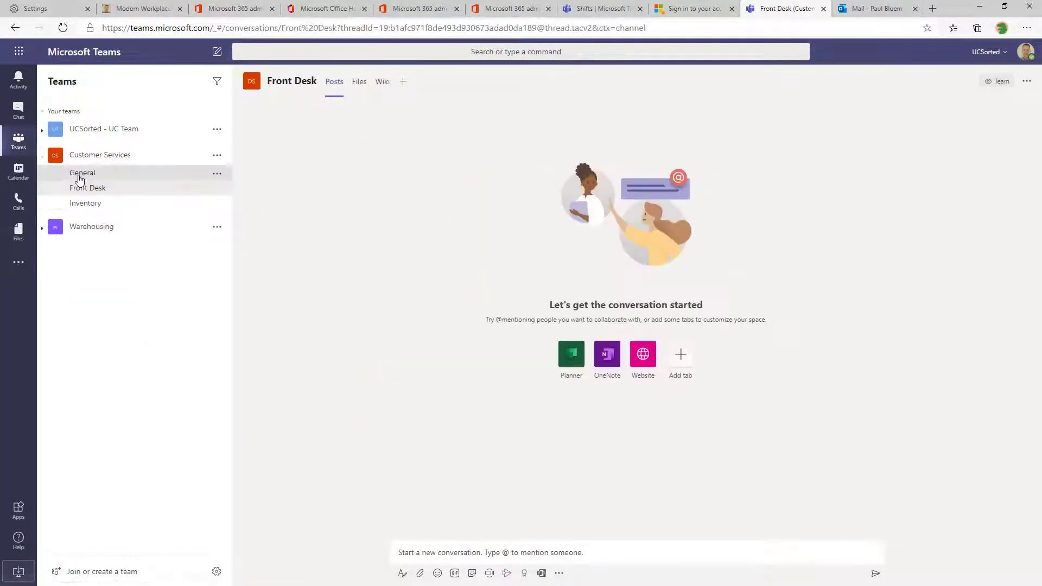
left_click(83, 173)
left_click(16, 272)
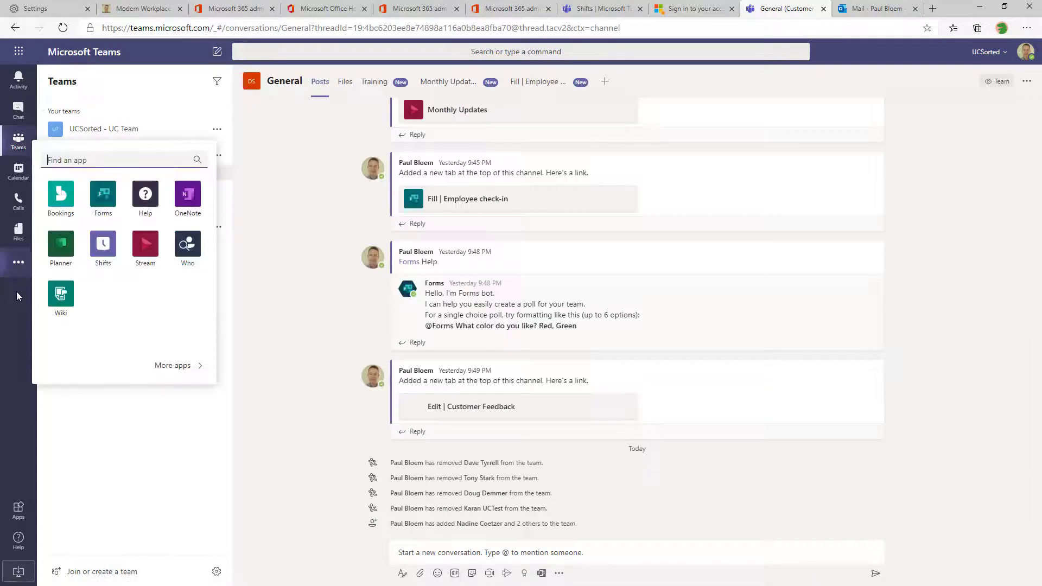
left_click(101, 246)
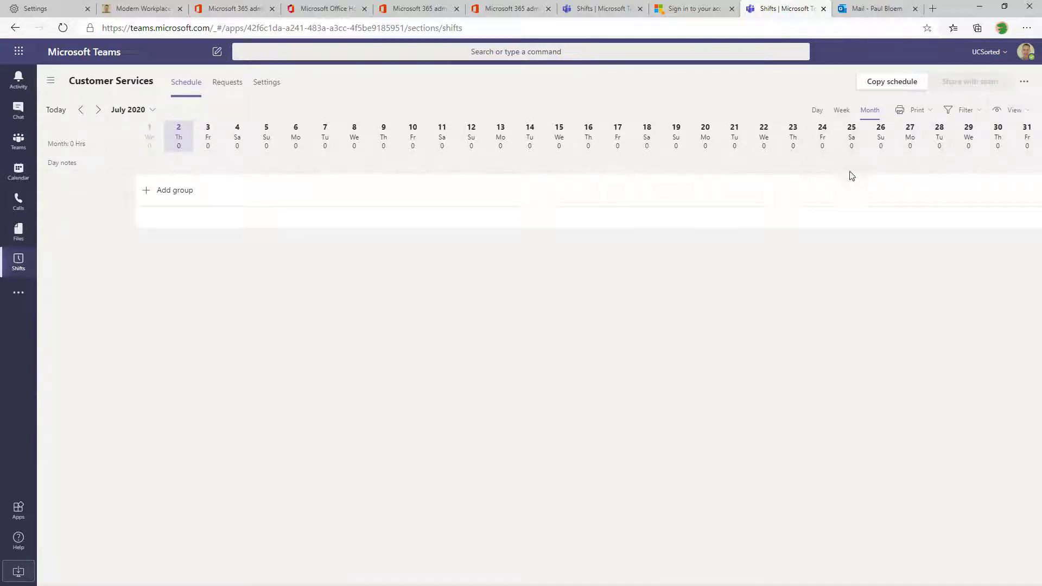
left_click(266, 88)
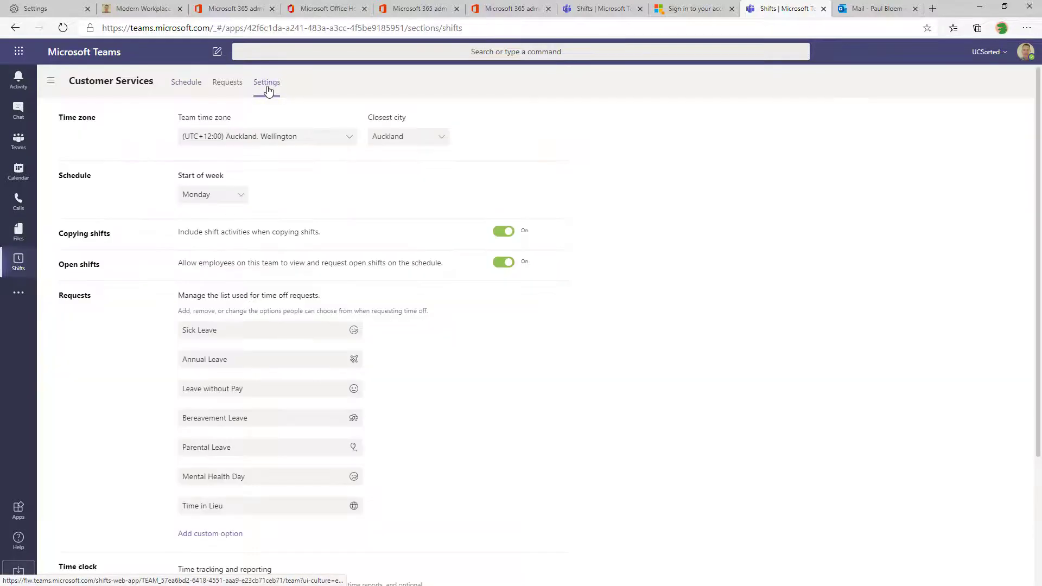
Keep Monday as the week start and give Time in Lieu an alarm-clock icon
left_click(234, 195)
scroll(205, 232, "down", 1)
left_click(211, 218)
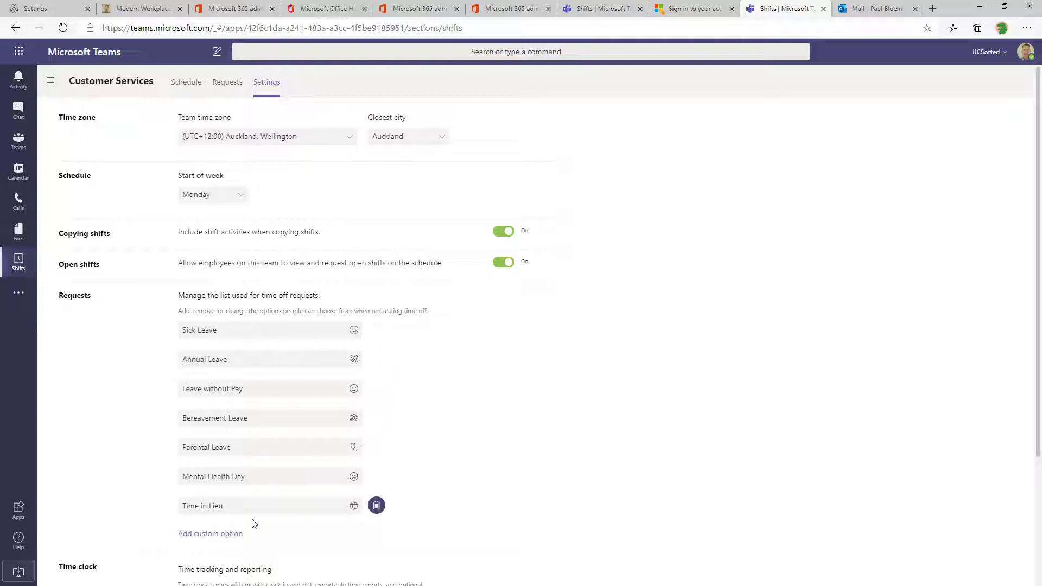
left_click(352, 507)
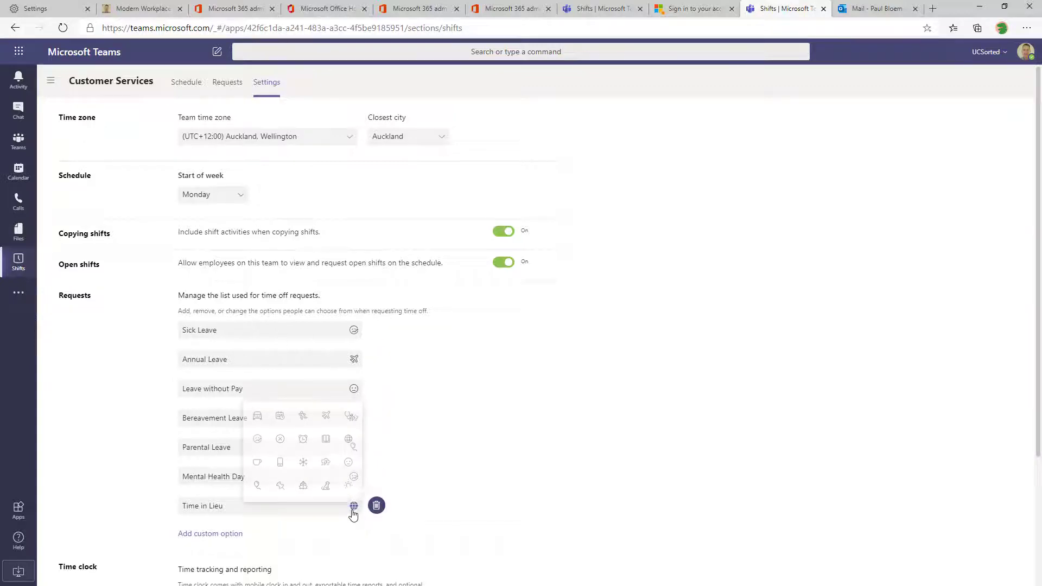
left_click(303, 438)
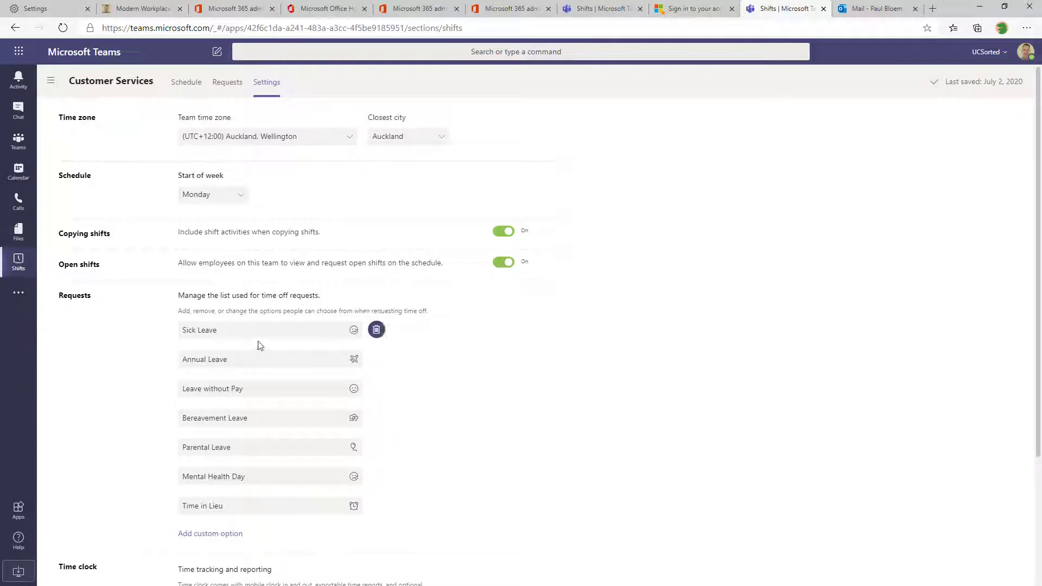
left_click(274, 482)
Add a custom time-off reason 'Snowed in' with a snowflake icon
scroll(197, 416, "down", 3)
left_click(212, 377)
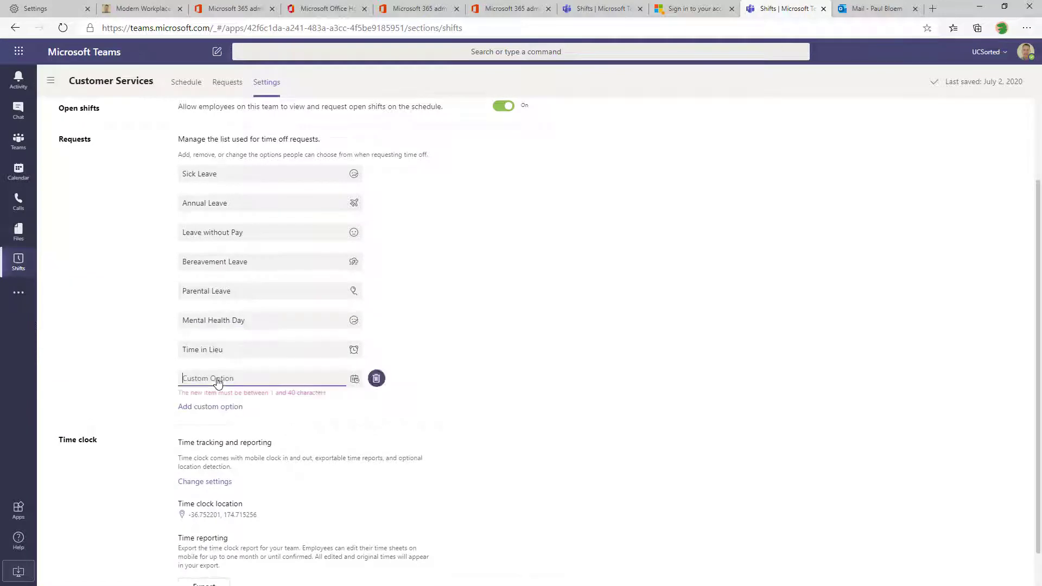
left_click(354, 379)
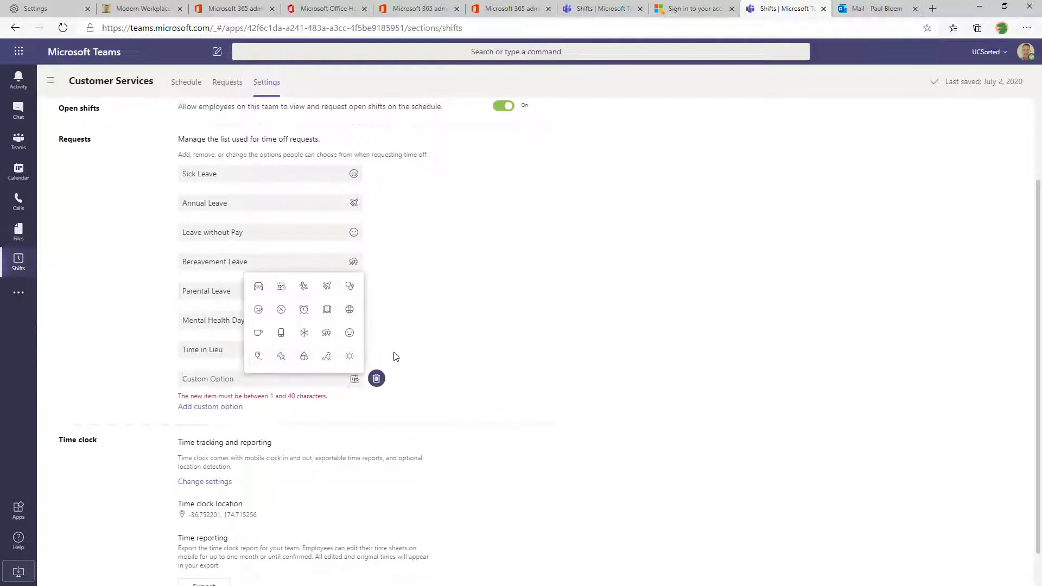
left_click(304, 333)
type("Sn")
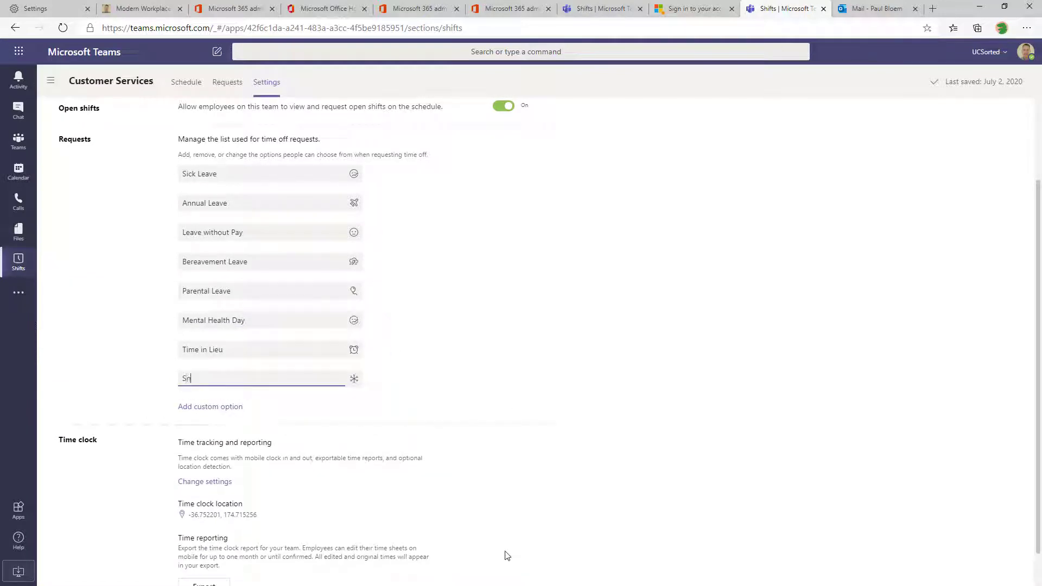
type("owed in")
left_click(491, 347)
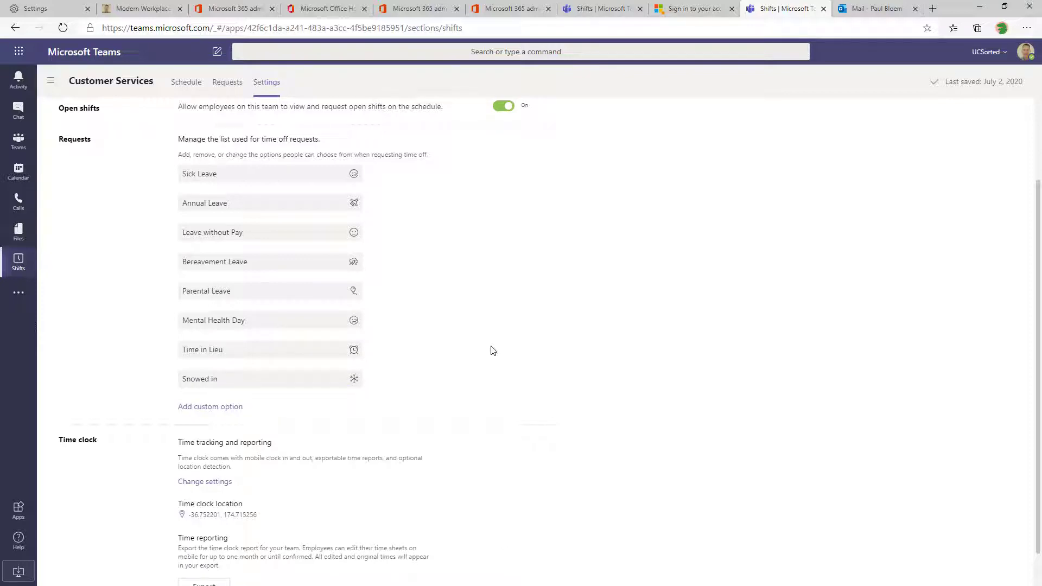
Review the time clock setup and its mobile GPS requirement, then close it unchanged
scroll(450, 398, "down", 1)
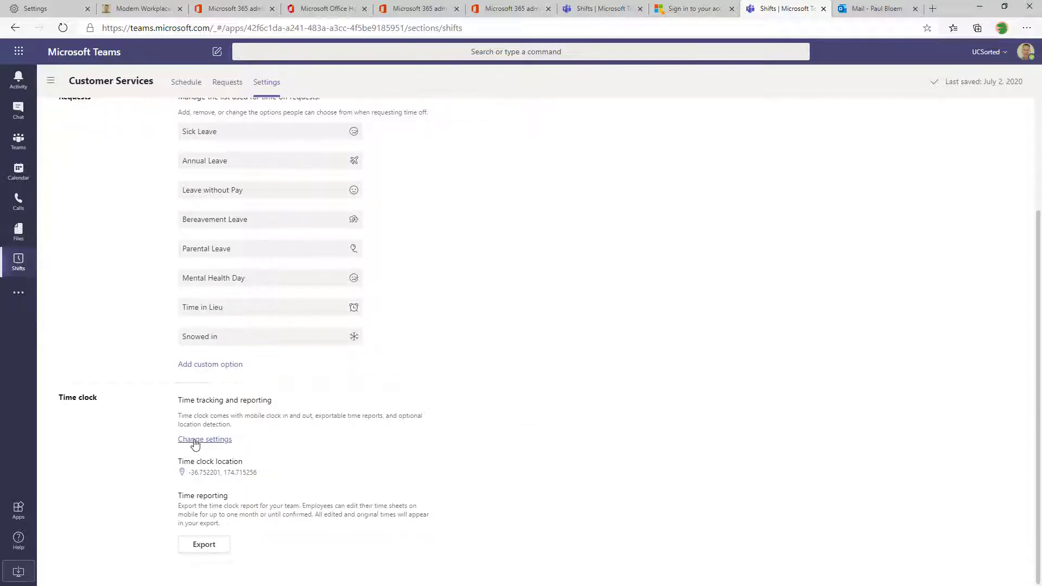
triple_click(268, 400)
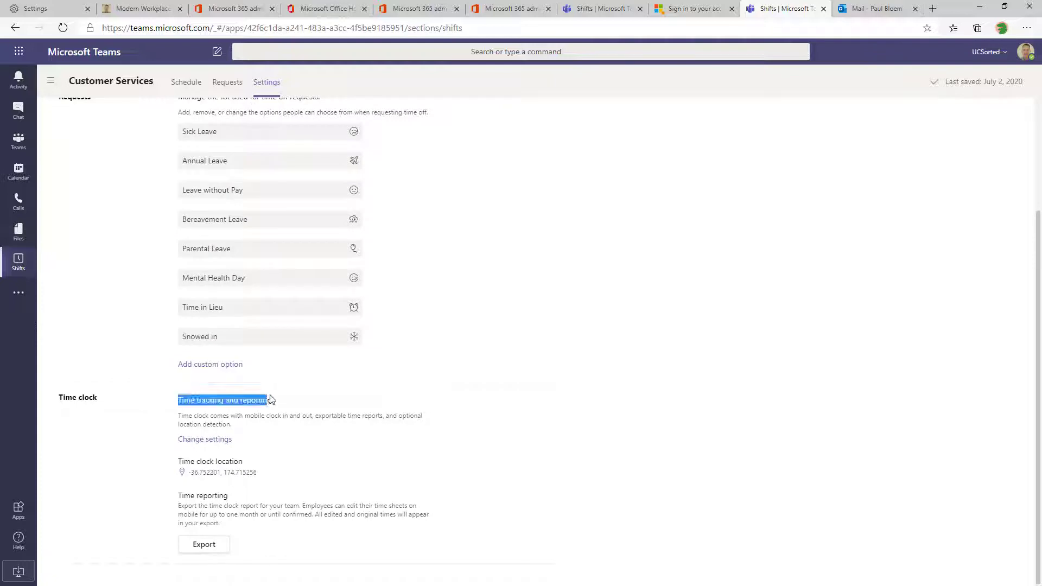
triple_click(189, 425)
left_click(317, 445)
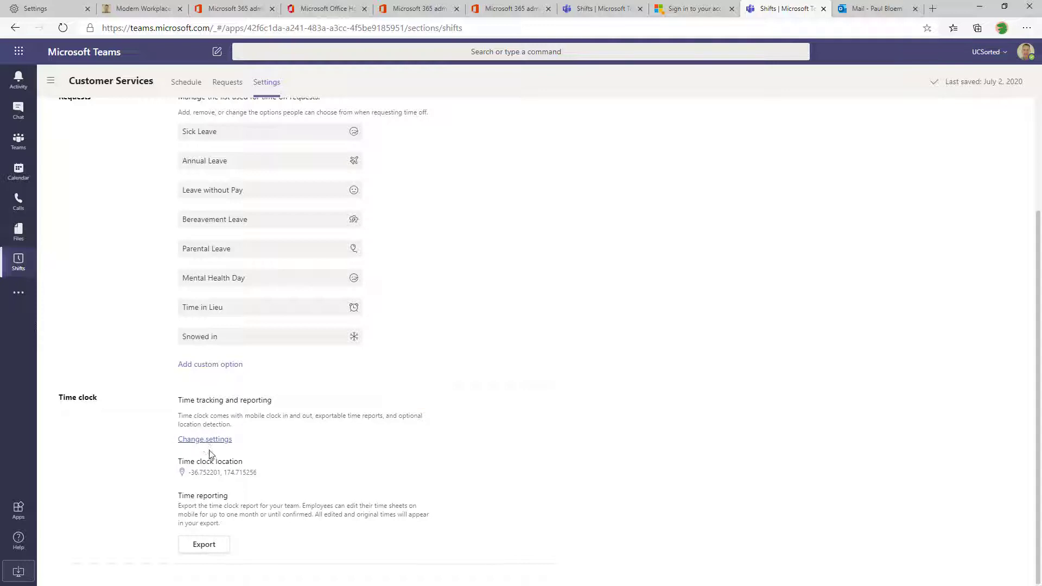
left_click(187, 440)
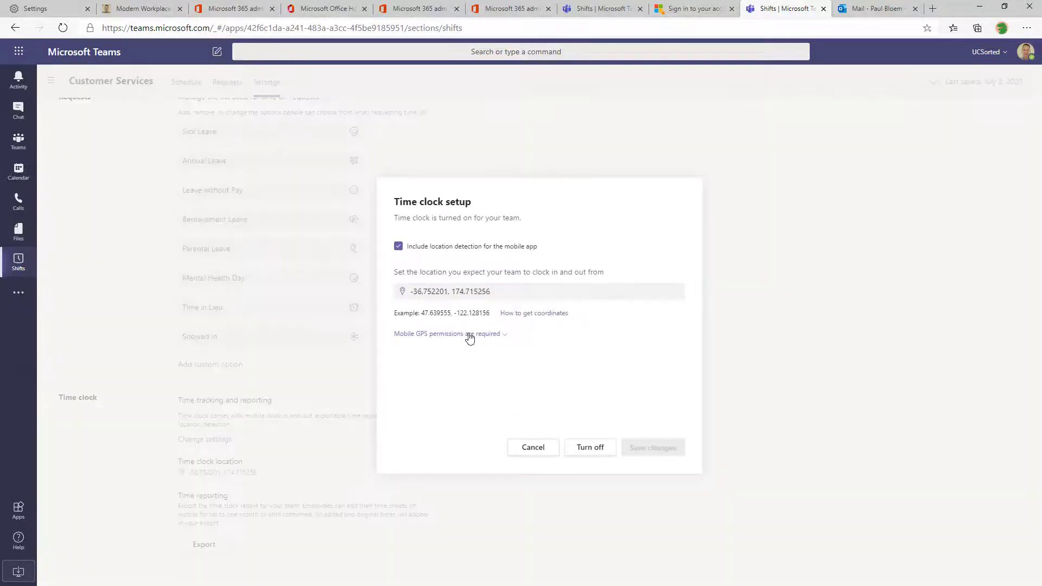
left_click(486, 336)
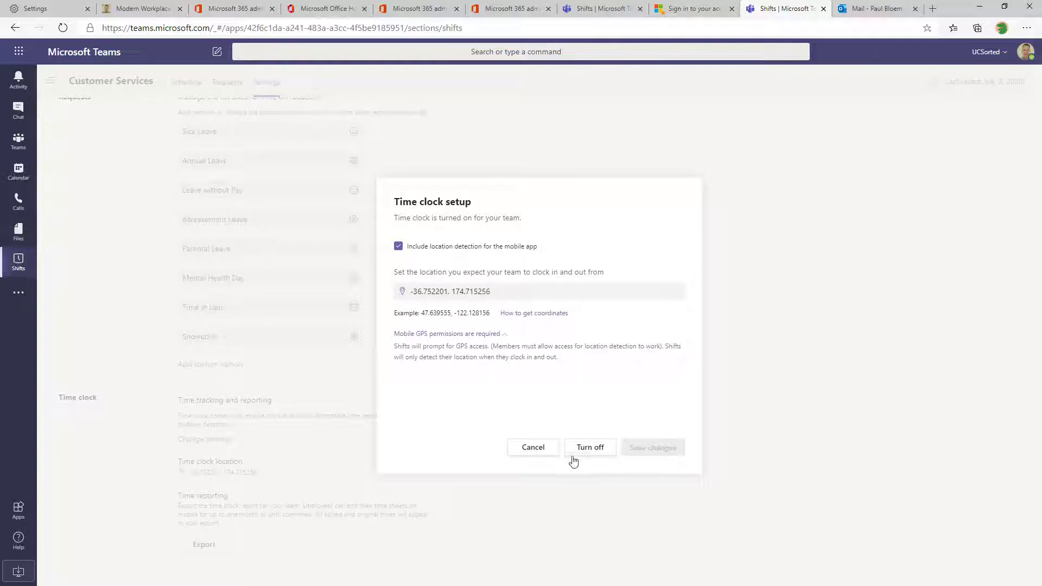
left_click(533, 448)
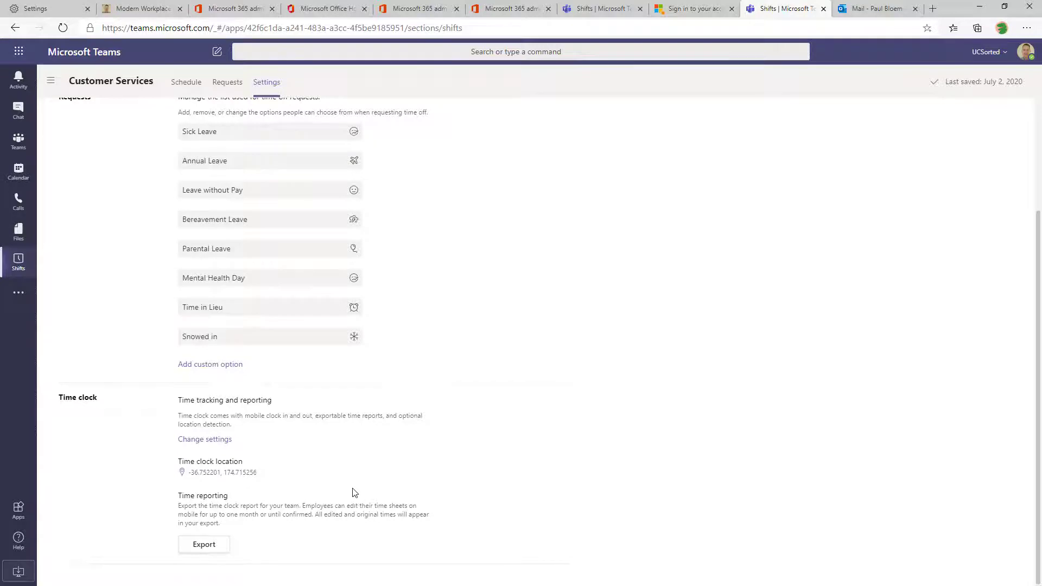
scroll(354, 492, "up", 4)
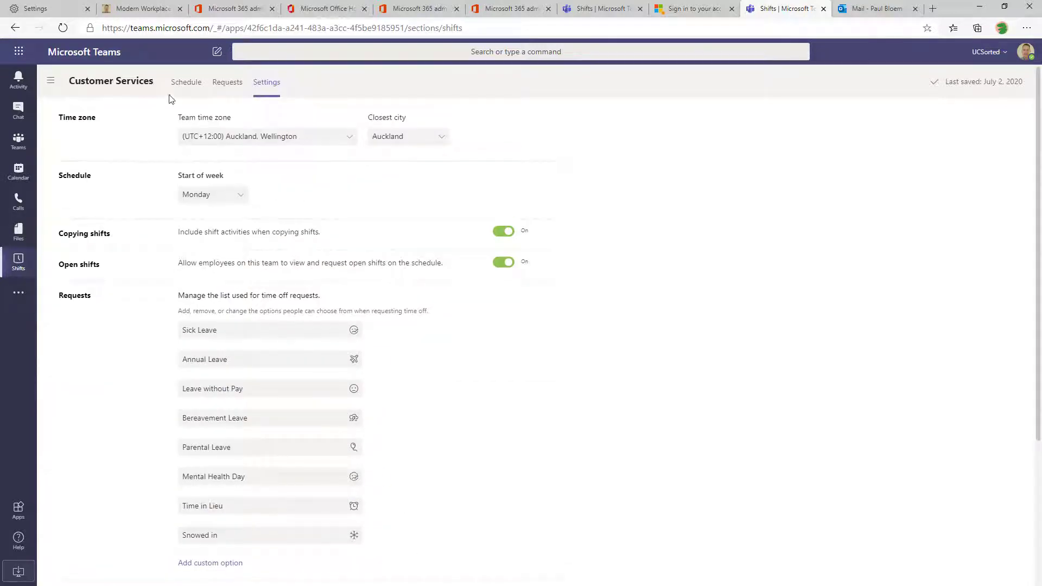
Return to the month schedule and add a group named Team A
left_click(184, 83)
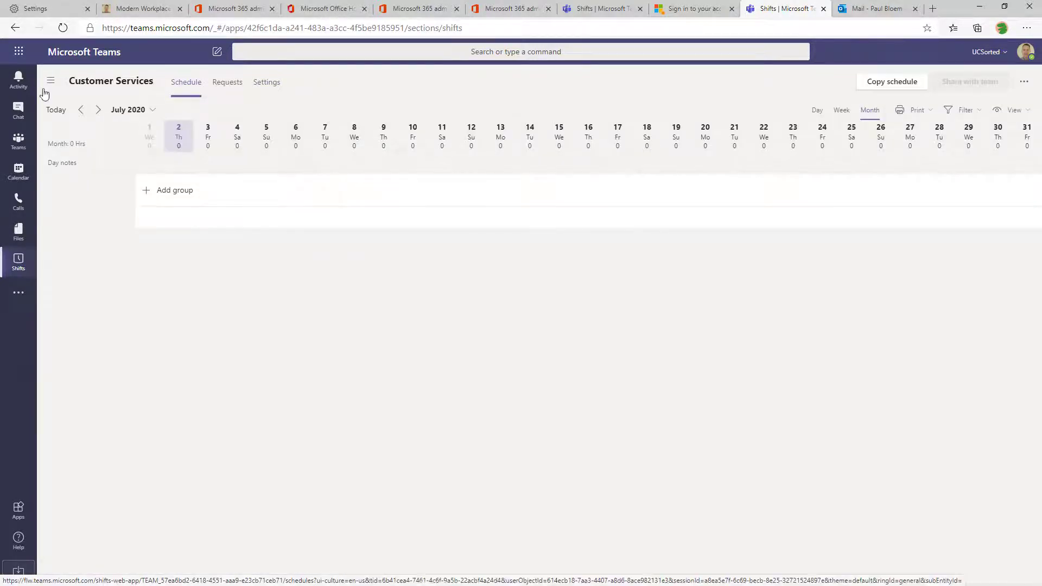
left_click_drag(0, 190, 0, 185)
left_click(158, 190)
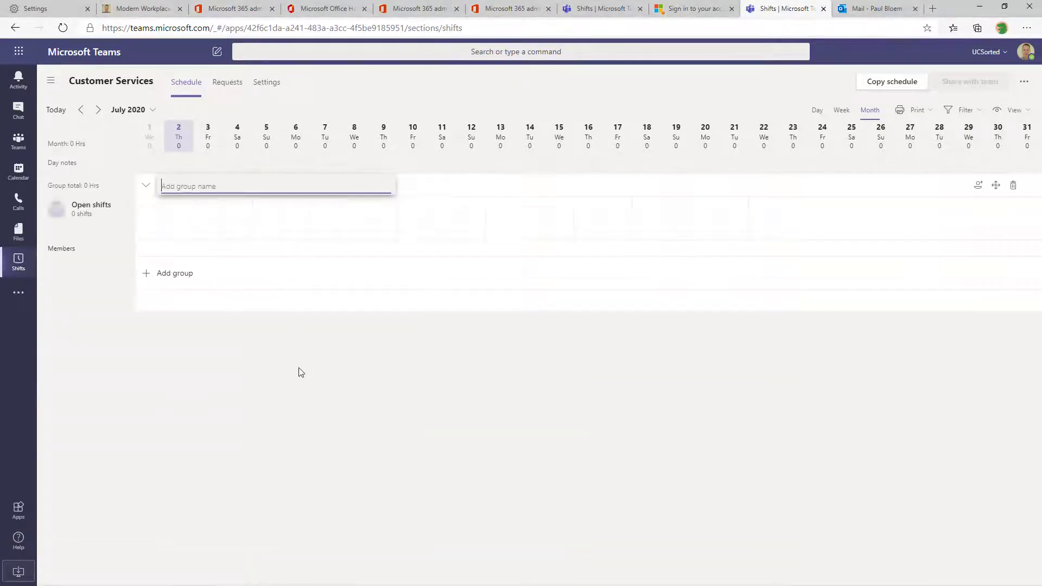
type("Team ")
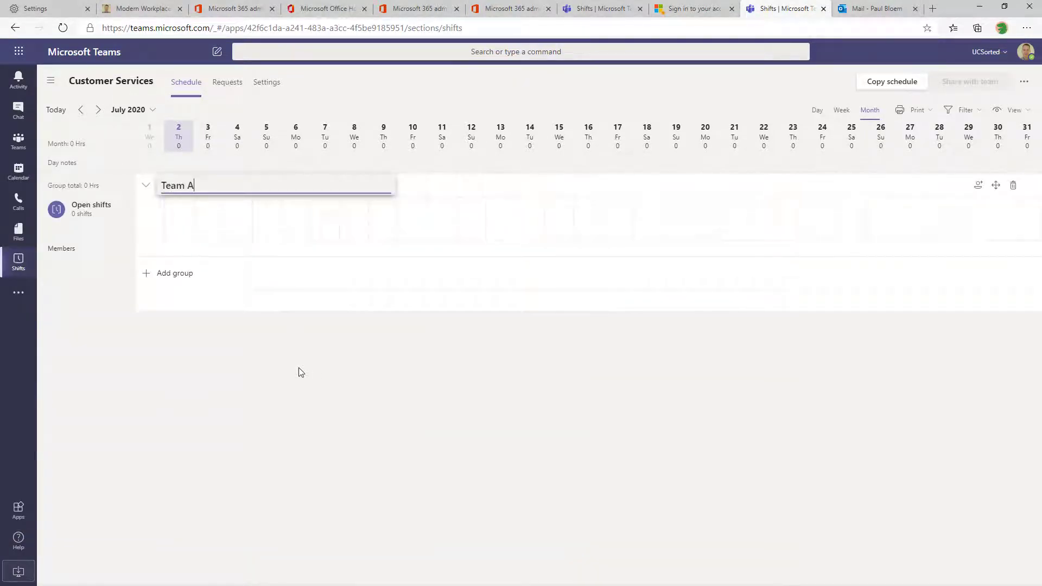
type("A")
Add one member to Team A, discarding a second person who could not be added
left_click(978, 185)
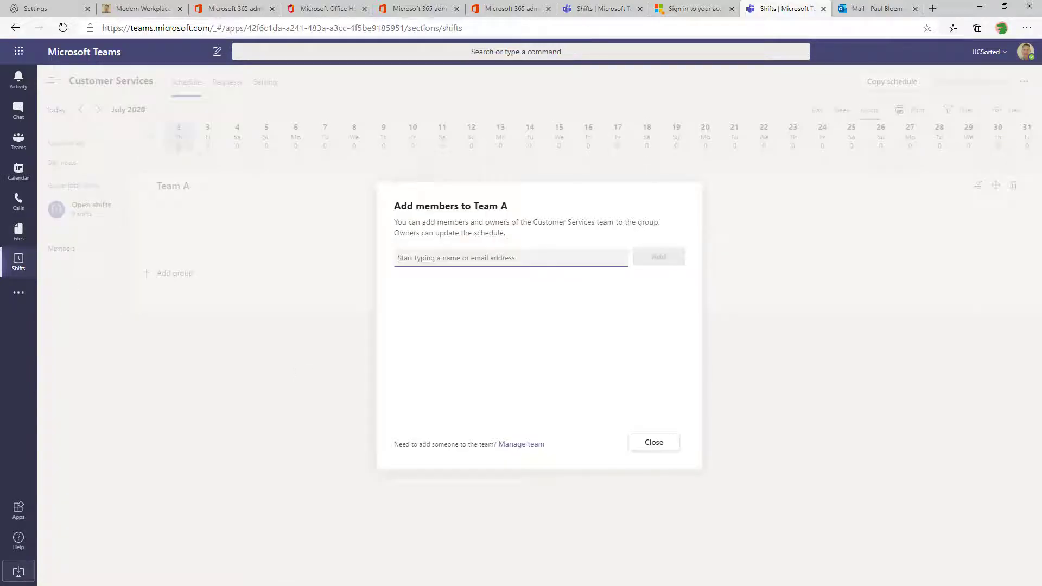
type("Fred Frontline")
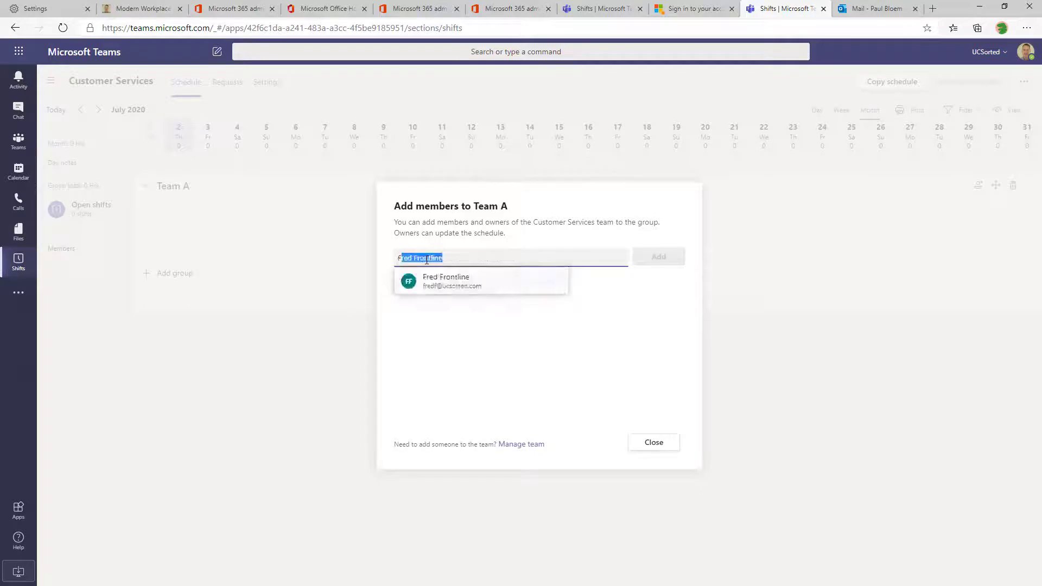
key("Return")
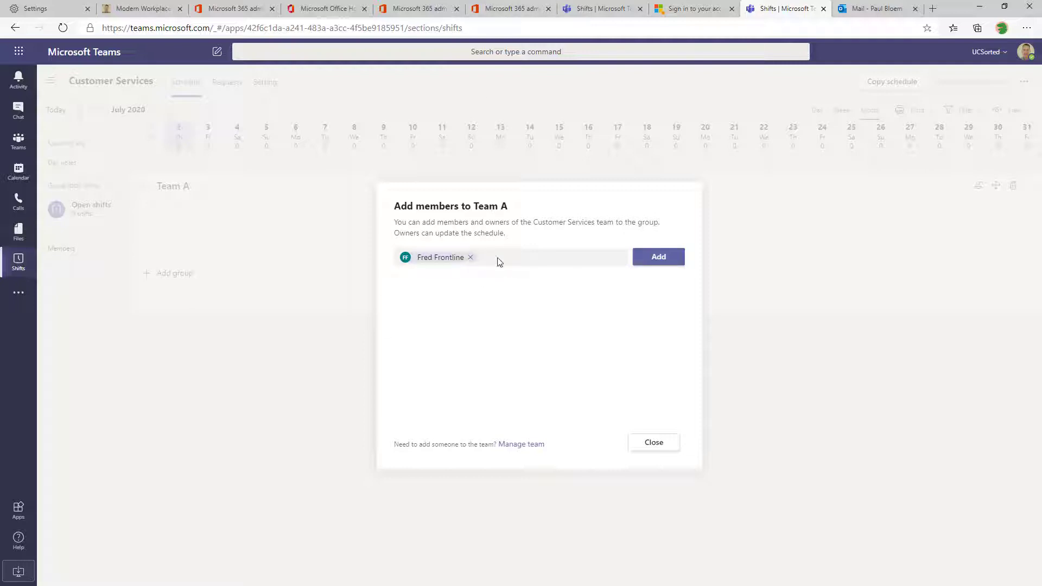
left_click(661, 264)
left_click(562, 262)
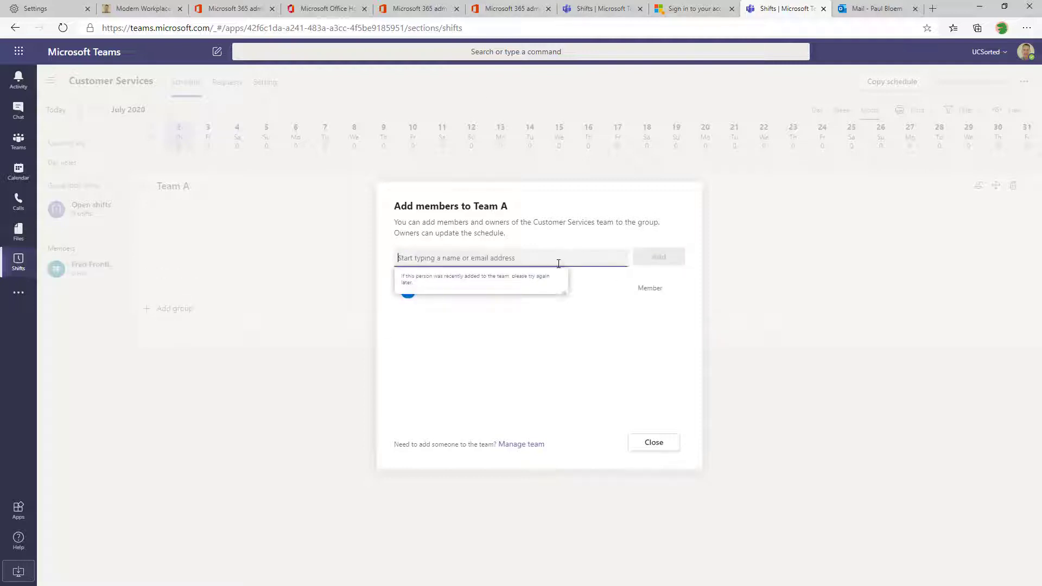
key("Return")
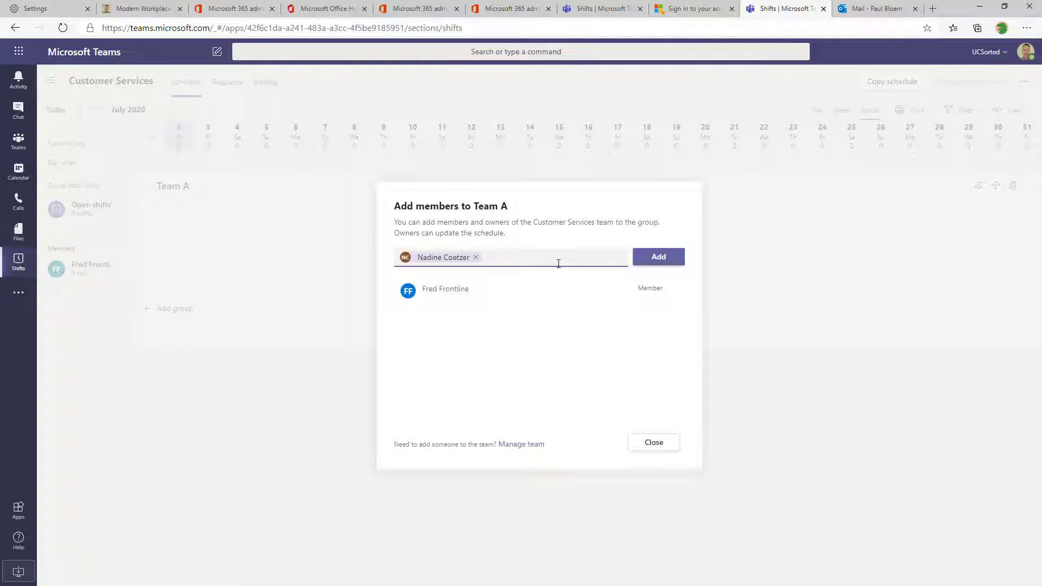
left_click(643, 266)
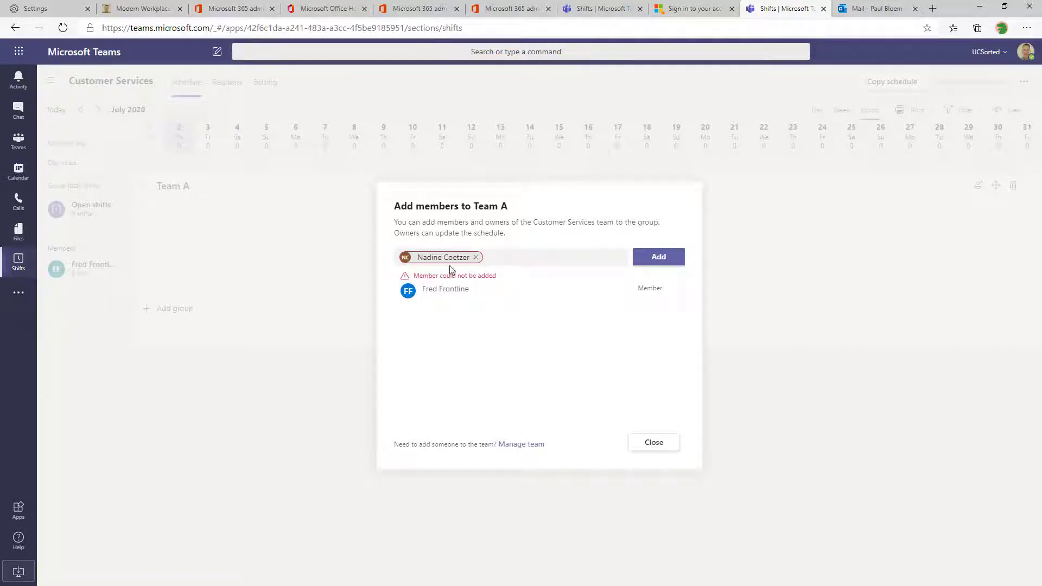
left_click(476, 258)
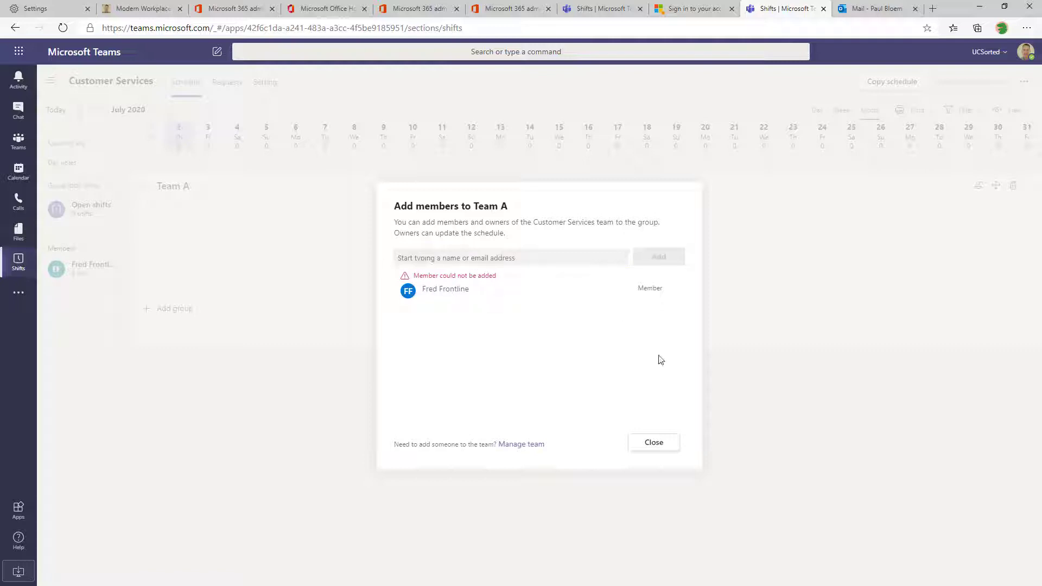
left_click(663, 446)
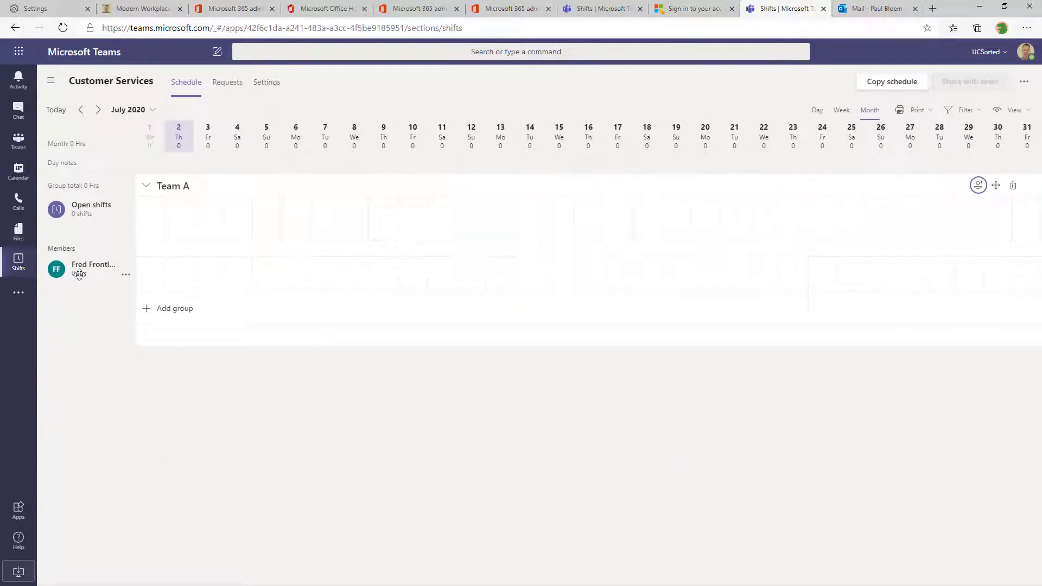
Start an assigned shift on 6 July for the member, labelled 'Early Shift'
left_click(125, 274)
left_click(103, 274)
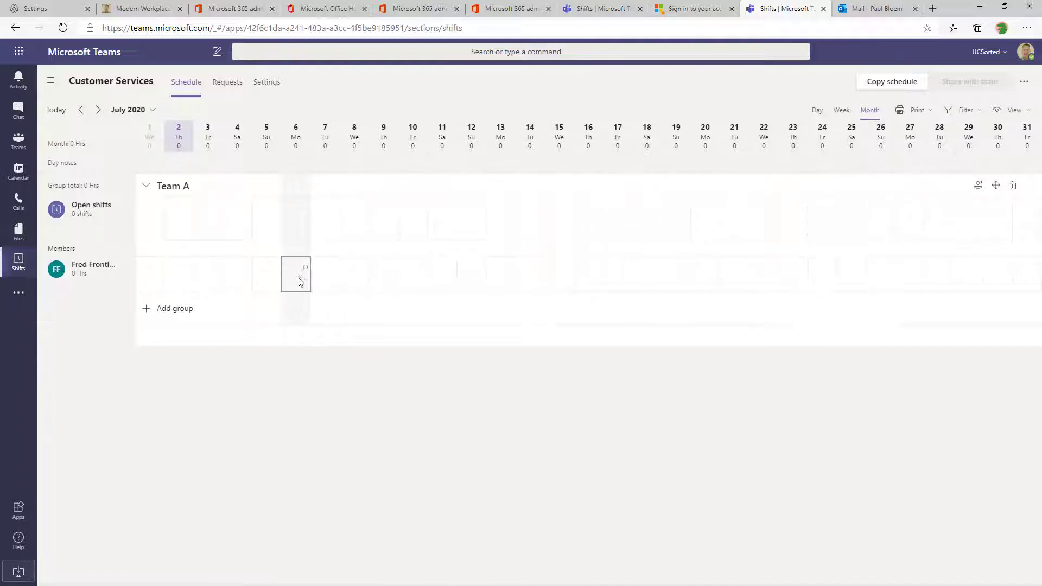
left_click(304, 279)
left_click(263, 307)
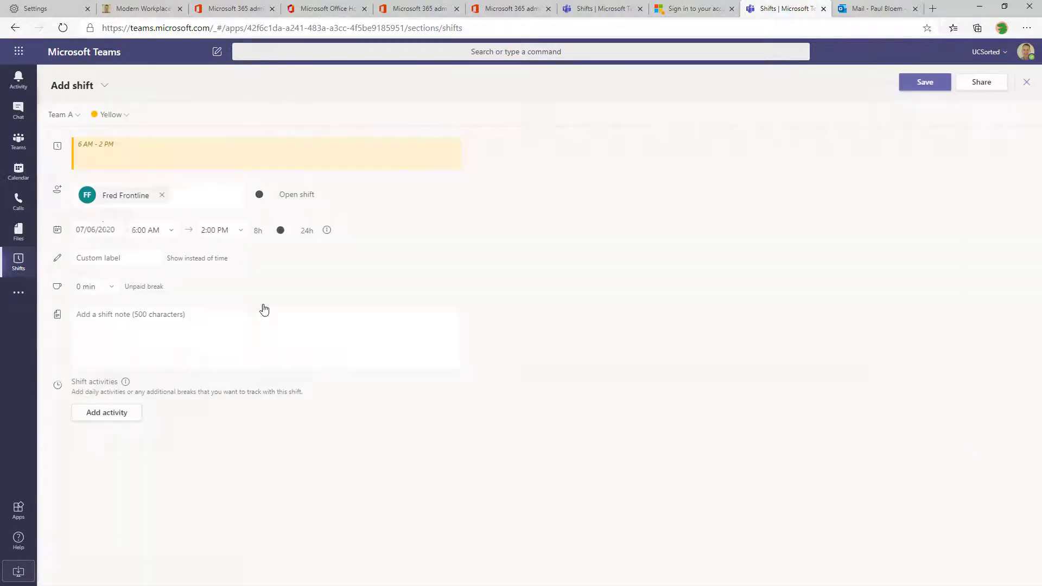
left_click(267, 195)
left_click(158, 194)
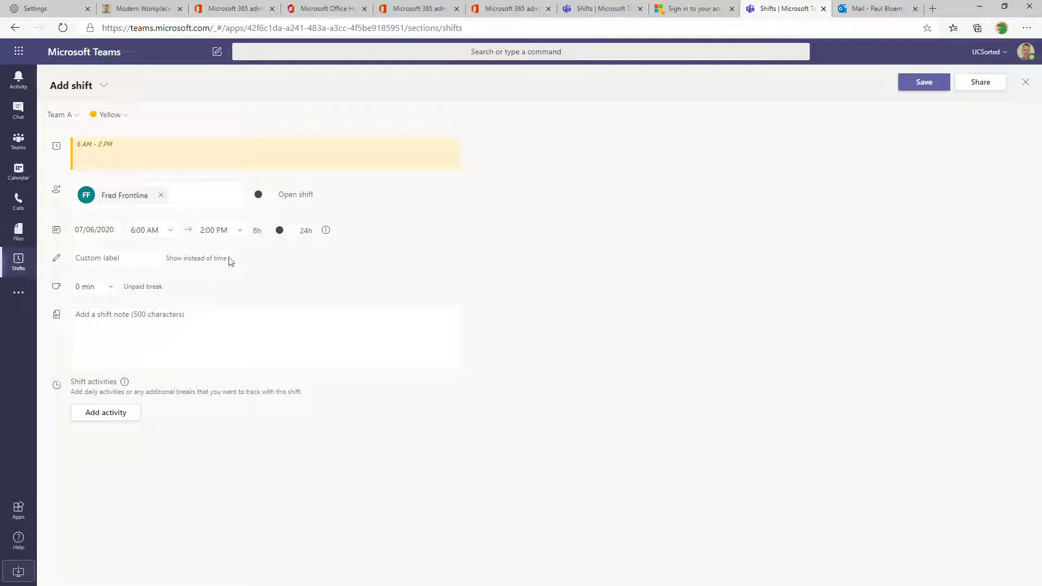
left_click_drag(229, 260, 173, 258)
left_click(116, 257)
type("Early Shift")
Add a note about overnight items and the 'TrackMyDay' morning routine, then save the shift
left_click(218, 308)
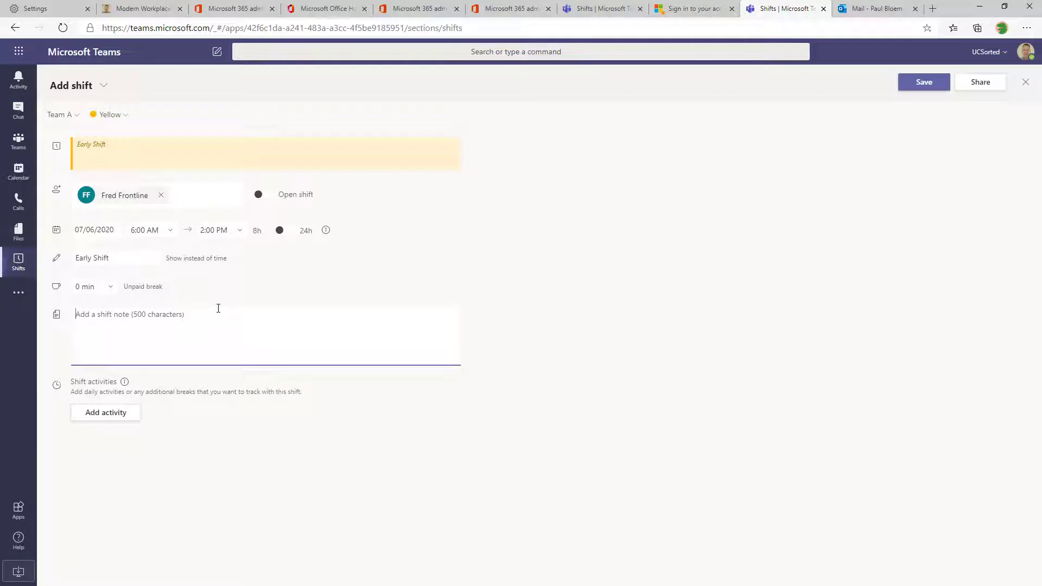
type("Dont forget to ")
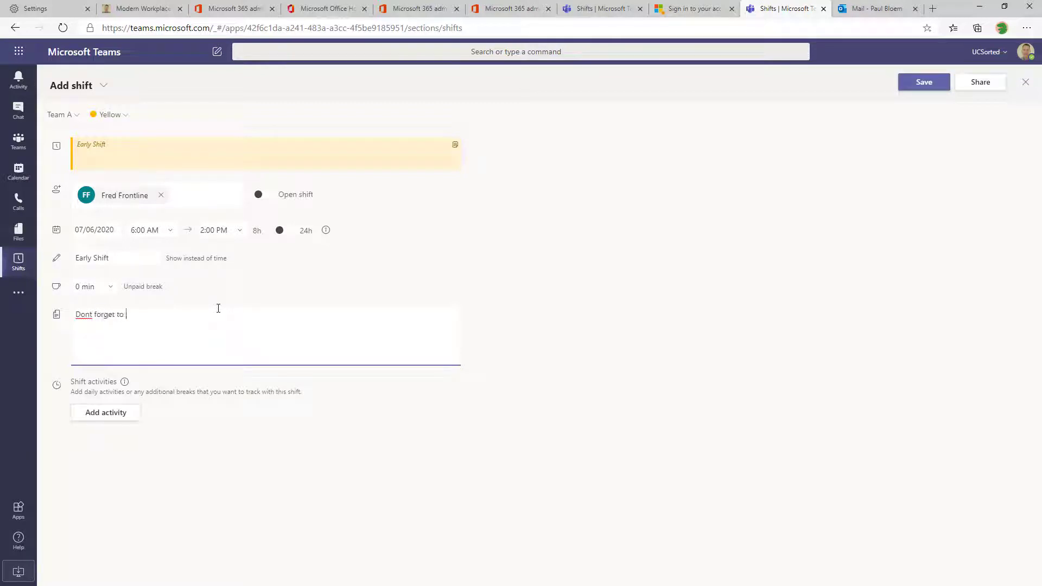
type("keep an eye on any items that may have come up over night")
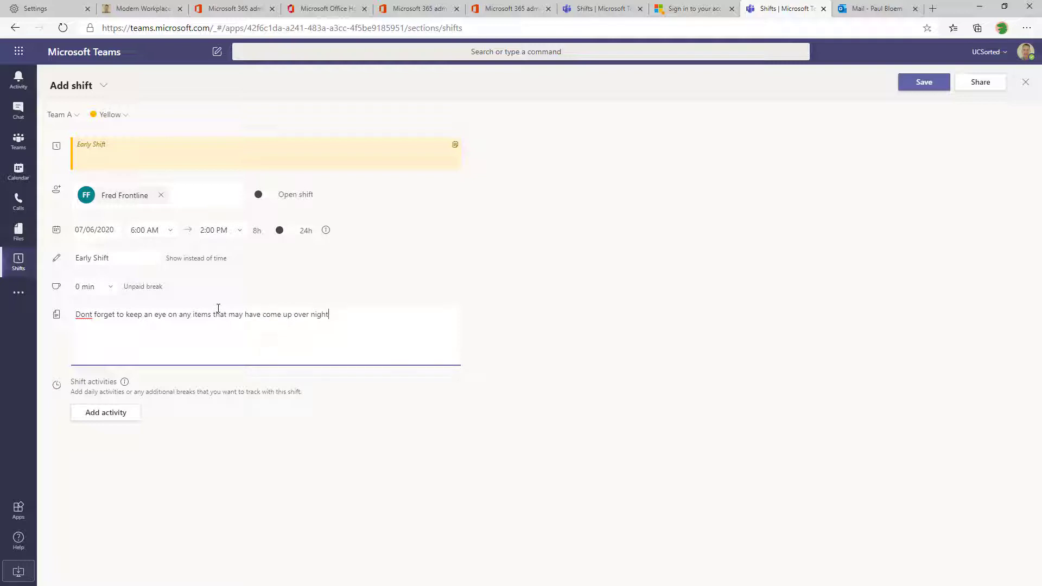
right_click(85, 315)
left_click(103, 326)
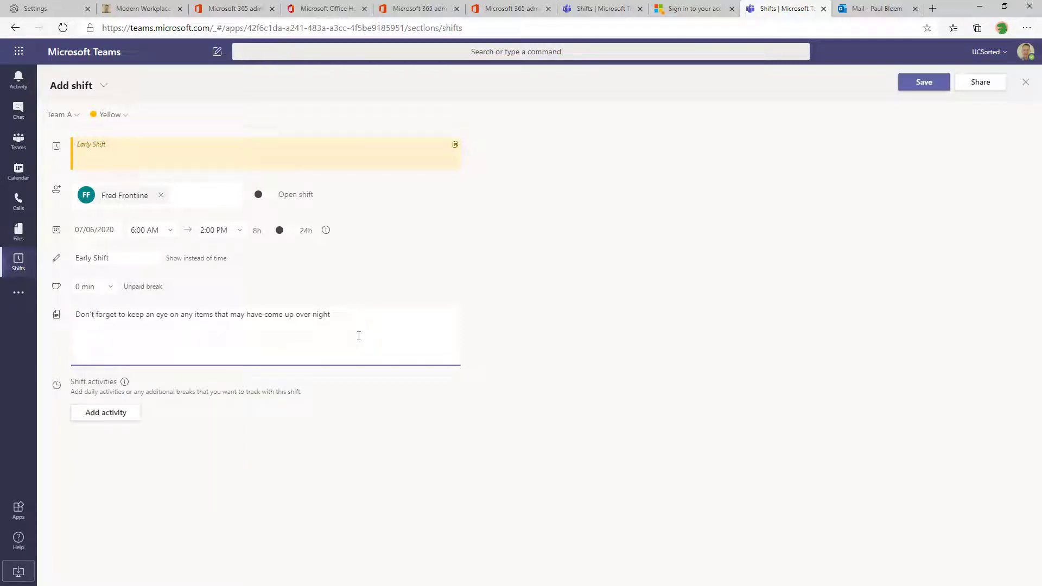
type("Morning routine as per \"TrackMyDay\"")
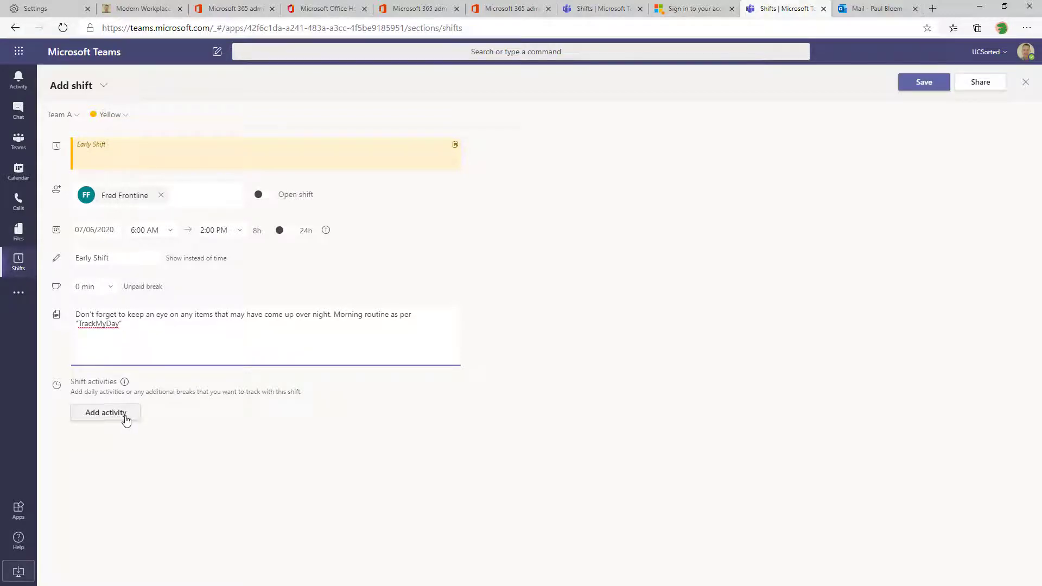
left_click(934, 83)
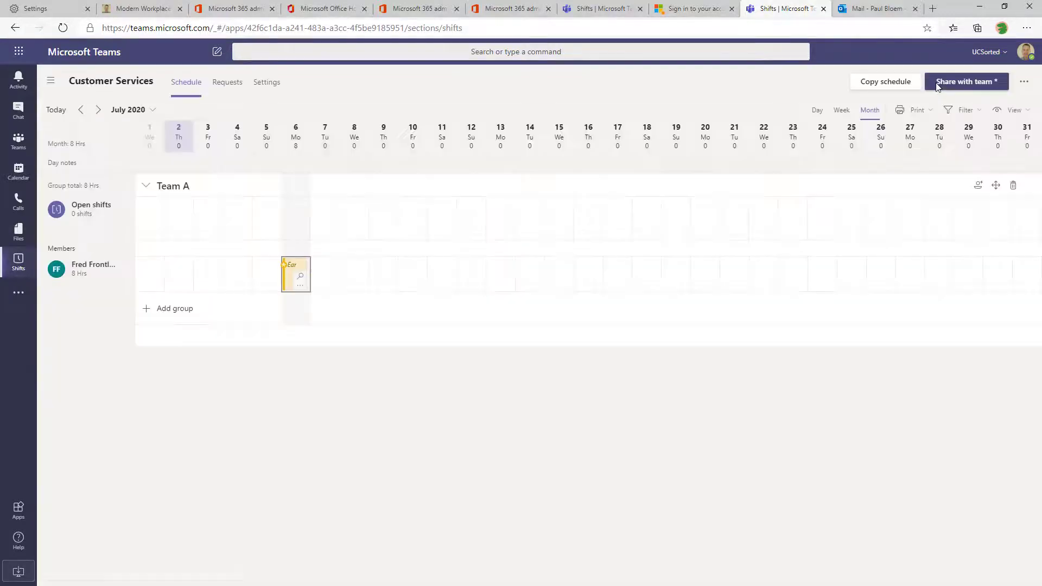
Open the Early Shift for editing and add a 'Courier Pickup' activity
left_click(300, 284)
left_click(294, 307)
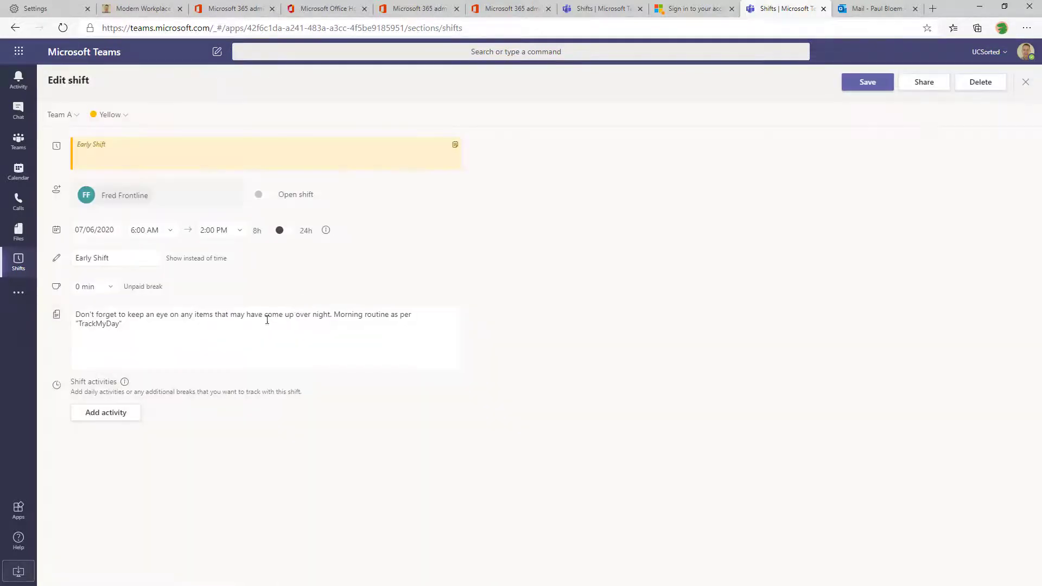
left_click(123, 417)
left_click(410, 311)
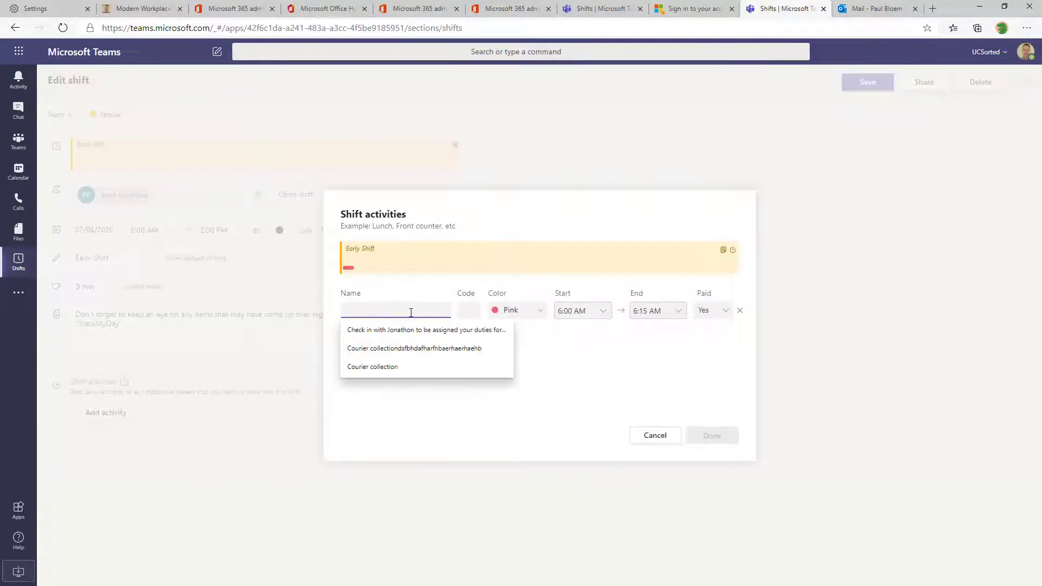
type("Cou")
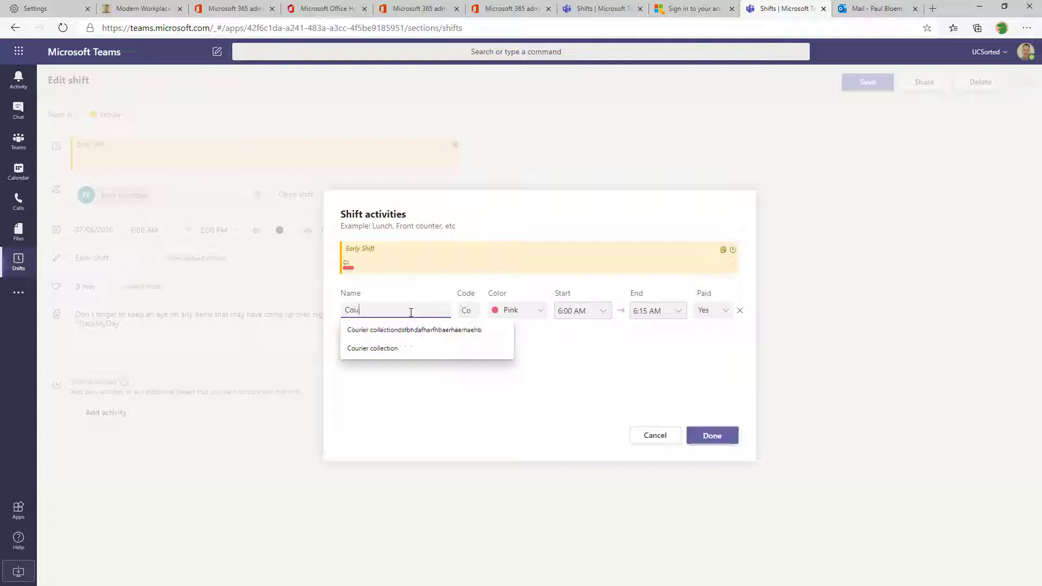
type("rier Pickup")
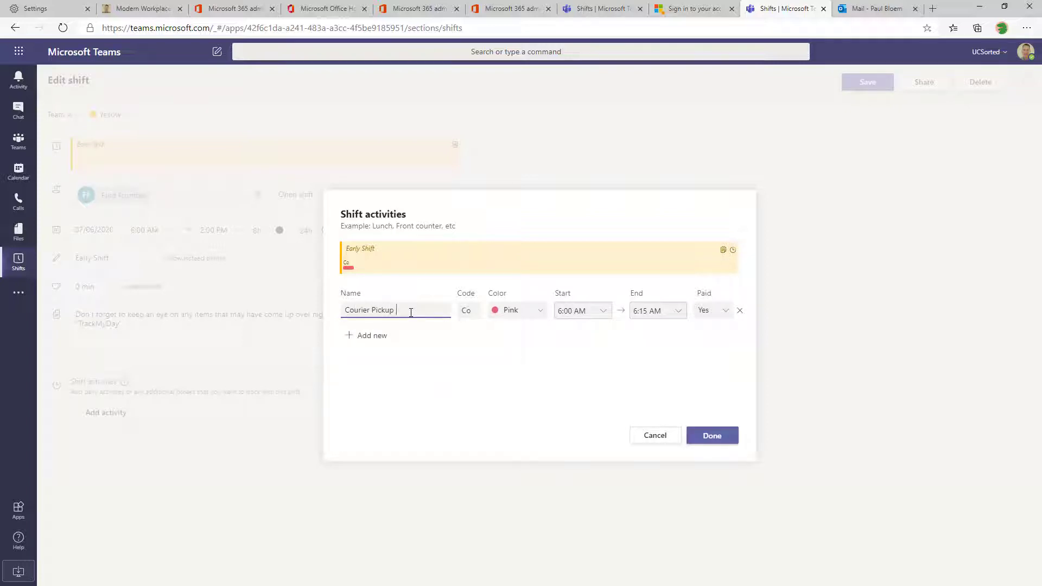
left_click(466, 310)
Make the activity pink, 7:00–8:00 AM, named 'Courier Pickup @8, pls prep packages', and save
left_click(504, 312)
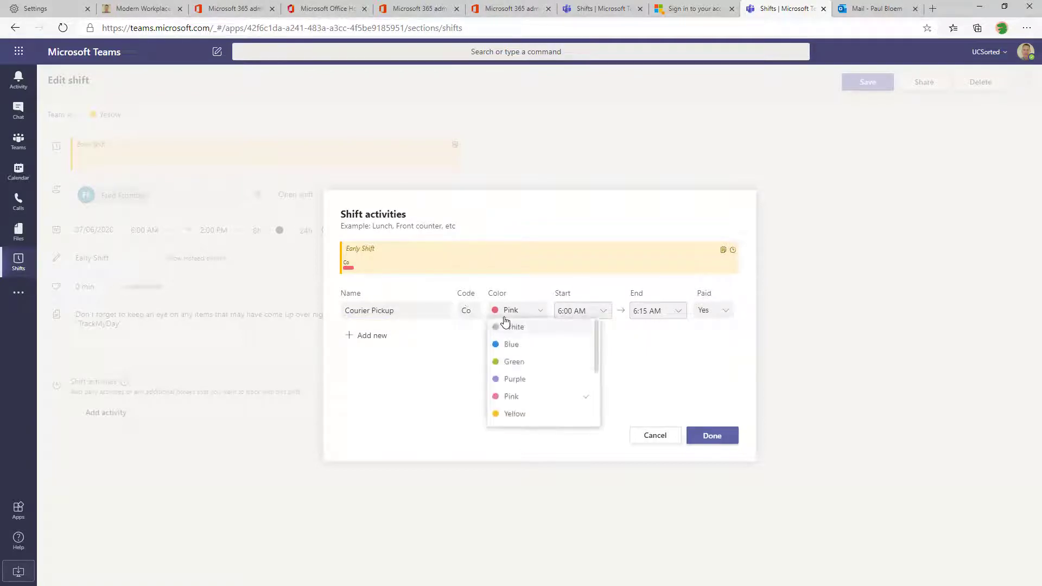
left_click(609, 315)
left_click(591, 396)
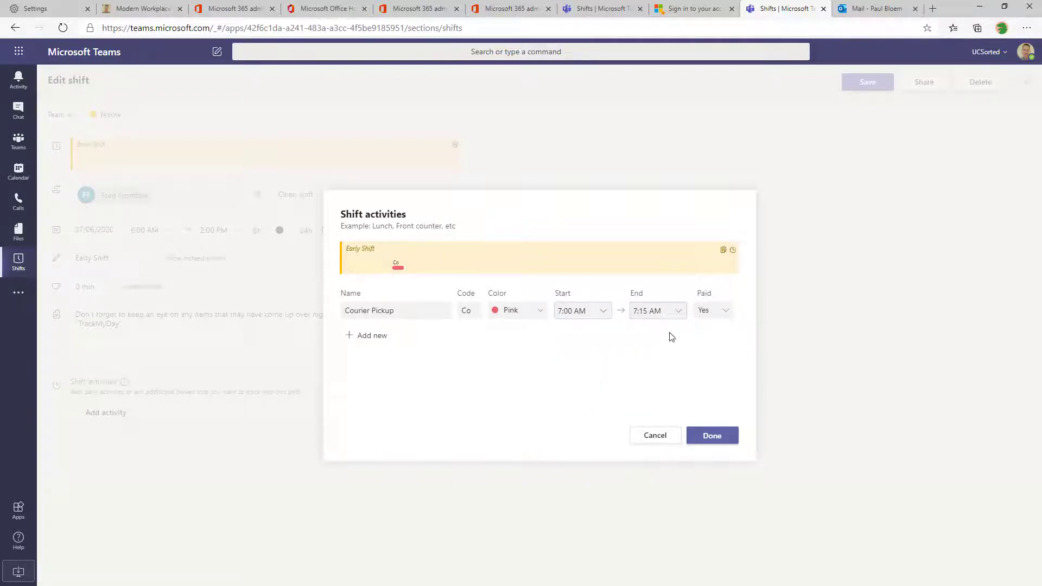
left_click(682, 320)
left_click(658, 382)
left_click(427, 314)
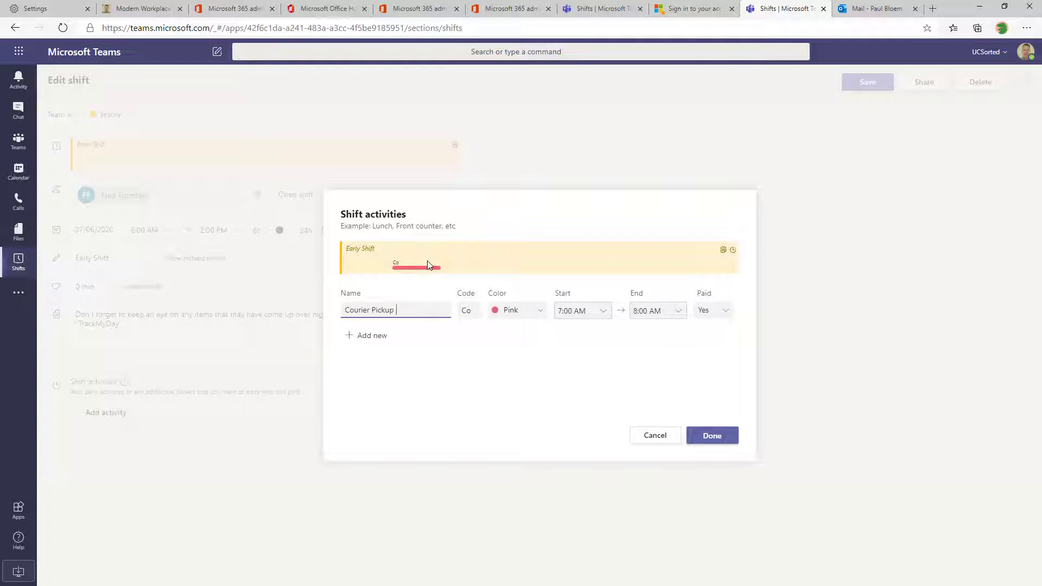
type("@8, pls prep packages")
left_click(711, 435)
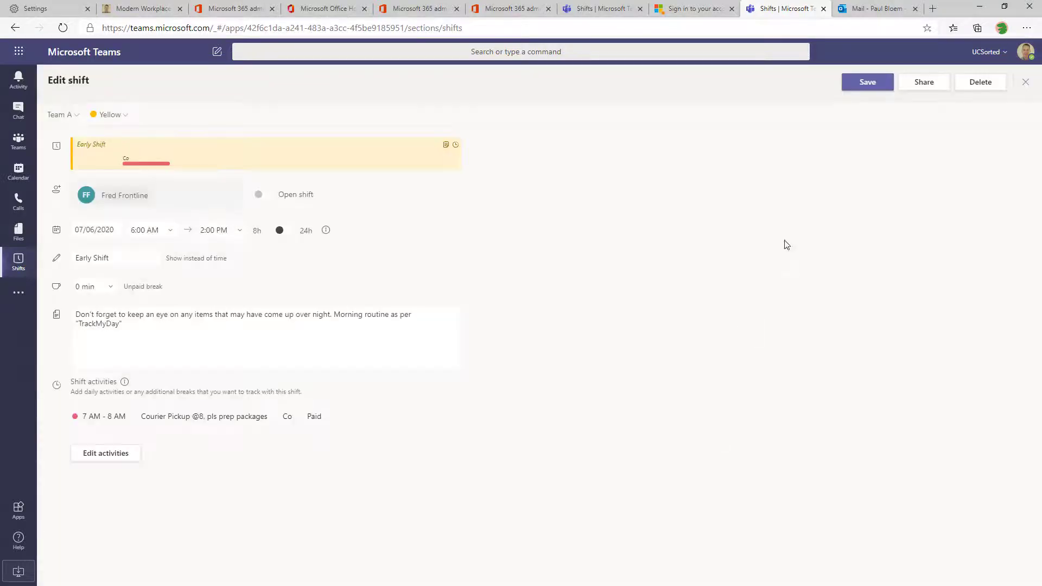
left_click(862, 84)
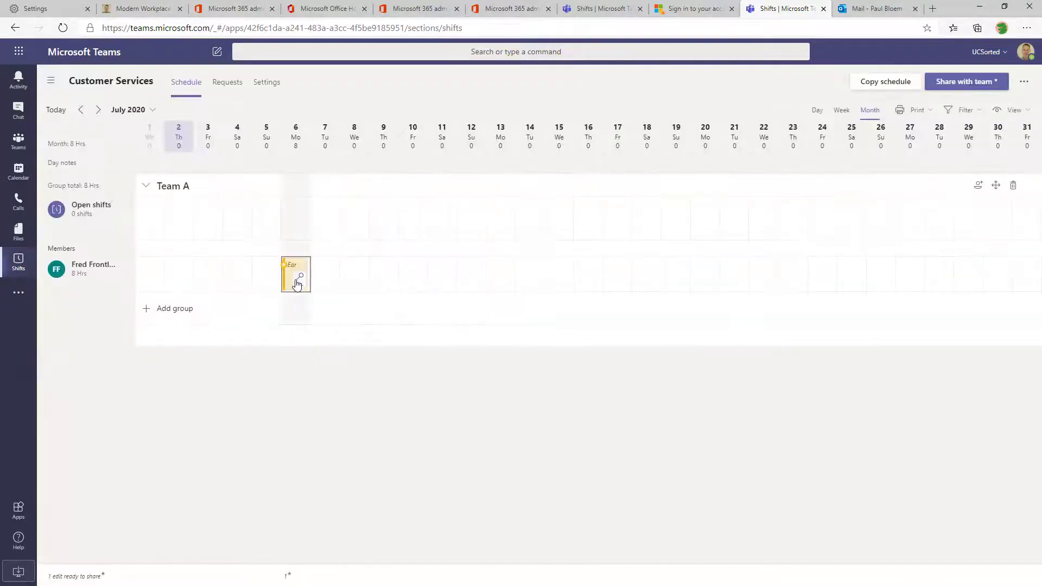
Open the Early Shift's activities and add a new one named 'Handover to Late shi'
right_click(296, 284)
left_click(268, 308)
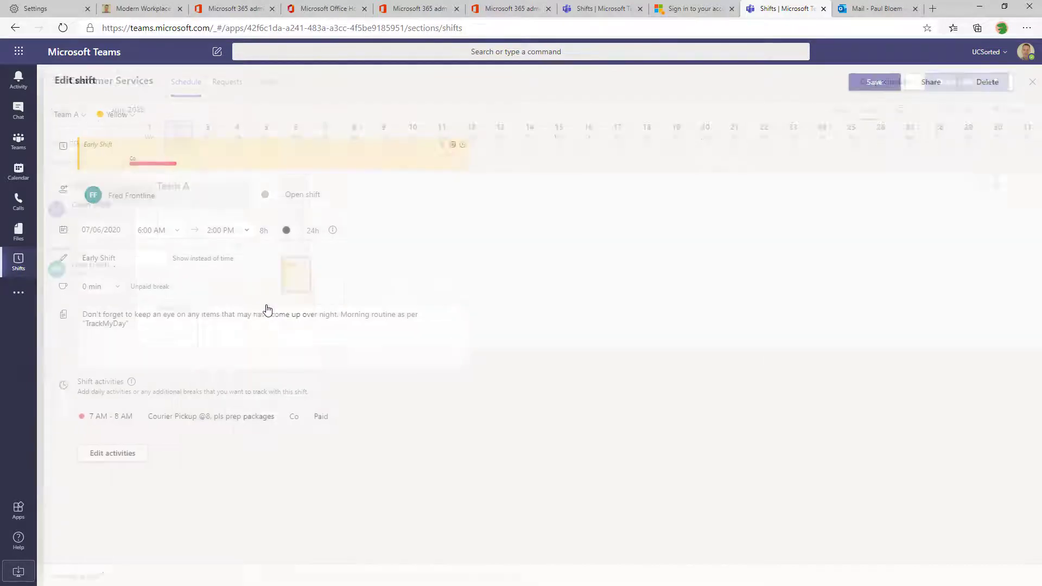
left_click(96, 460)
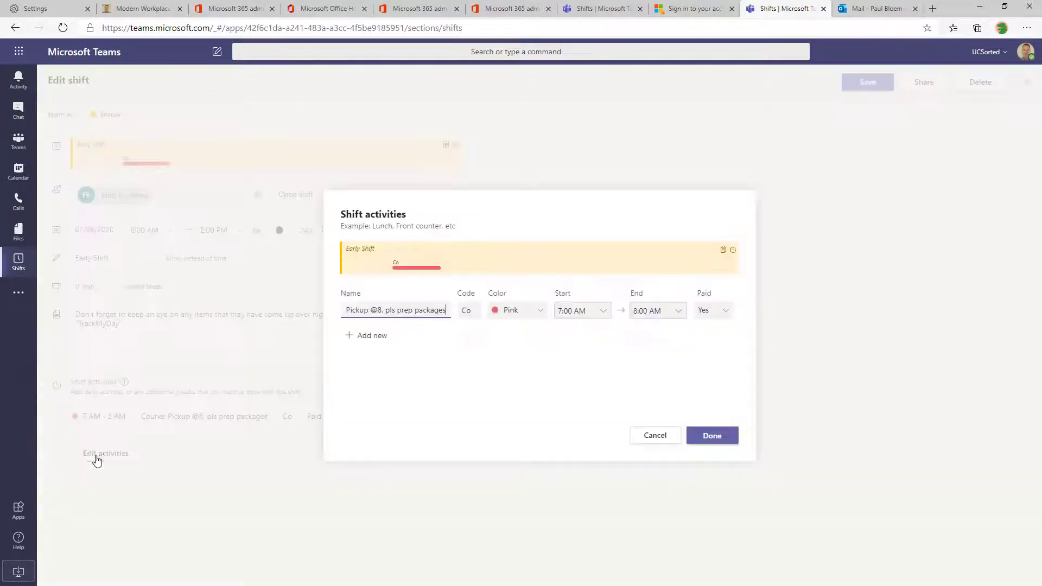
left_click(361, 337)
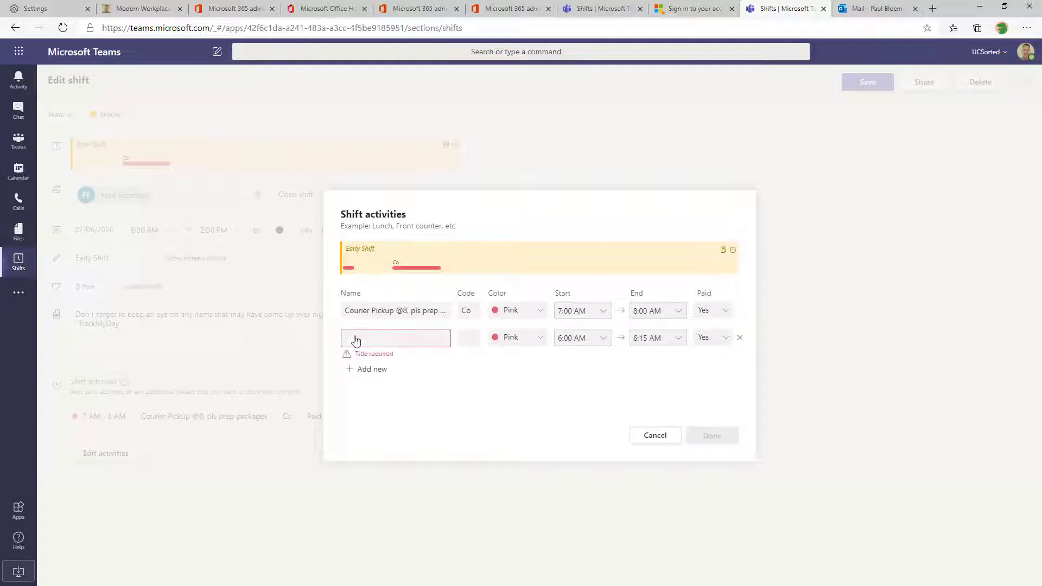
left_click(356, 340)
type("Handover t")
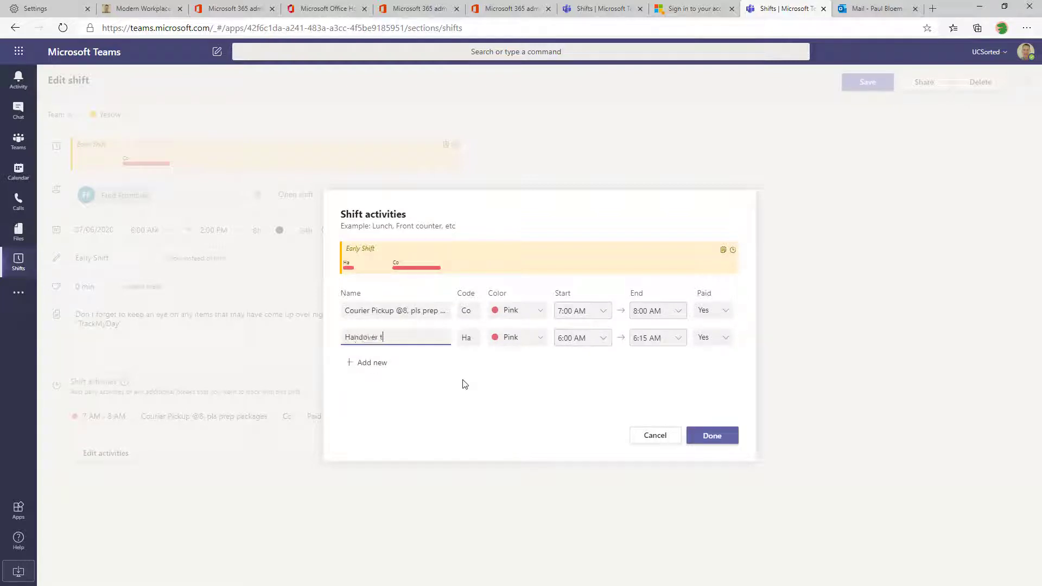
type("o Late shift")
Make it purple starting 1:30 PM and rename it 'Prepare handover to Late shift'
left_click(536, 340)
scroll(522, 412, "down", 1)
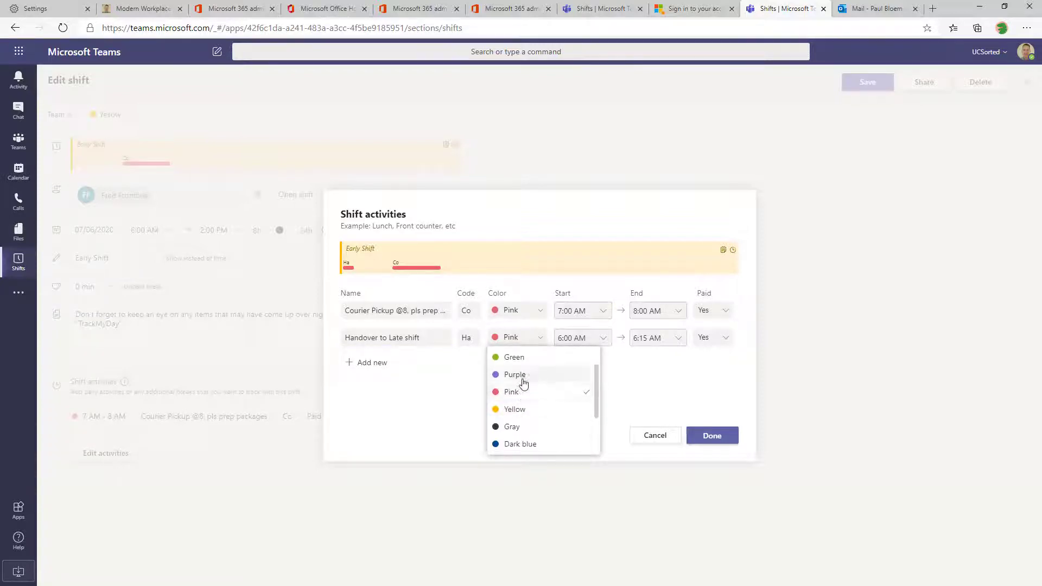
left_click(523, 376)
left_click(601, 337)
scroll(593, 441, "down", 8)
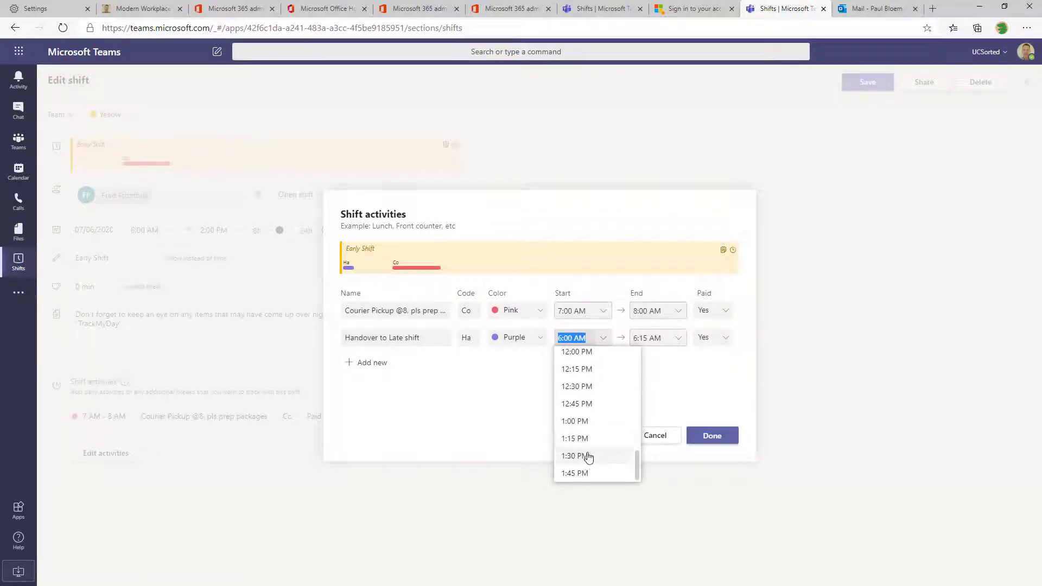
left_click(587, 455)
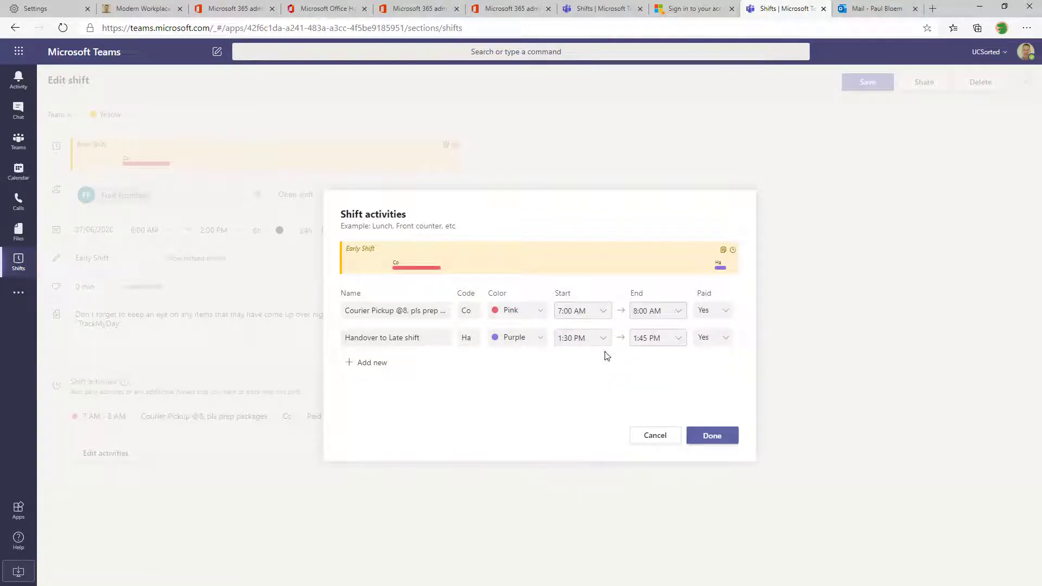
left_click(337, 337)
type("Prepare")
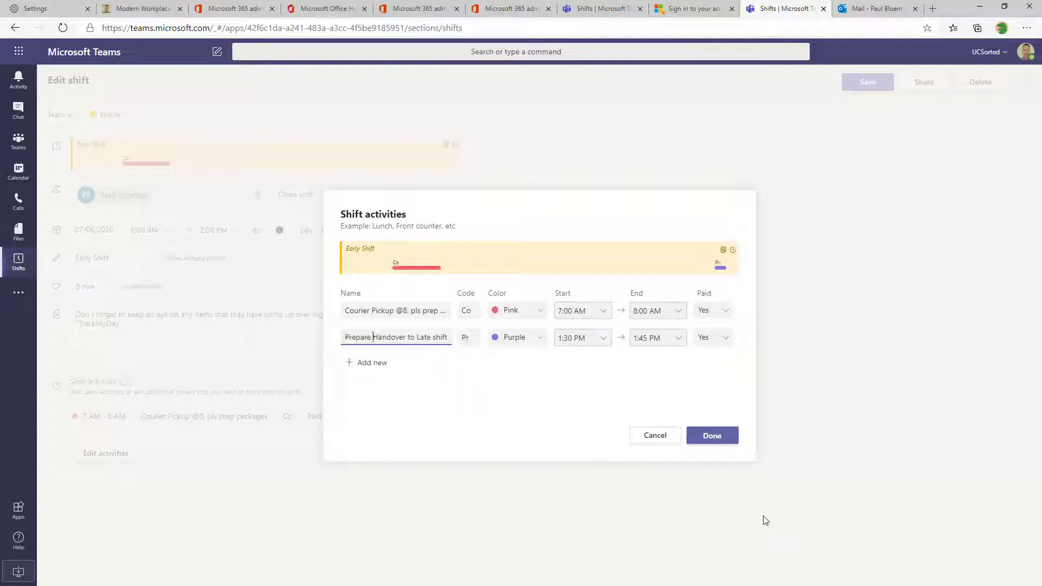
key("Delete")
type("h")
Check both activity codes, confirm the activities and save the Early Shift
left_click(477, 341)
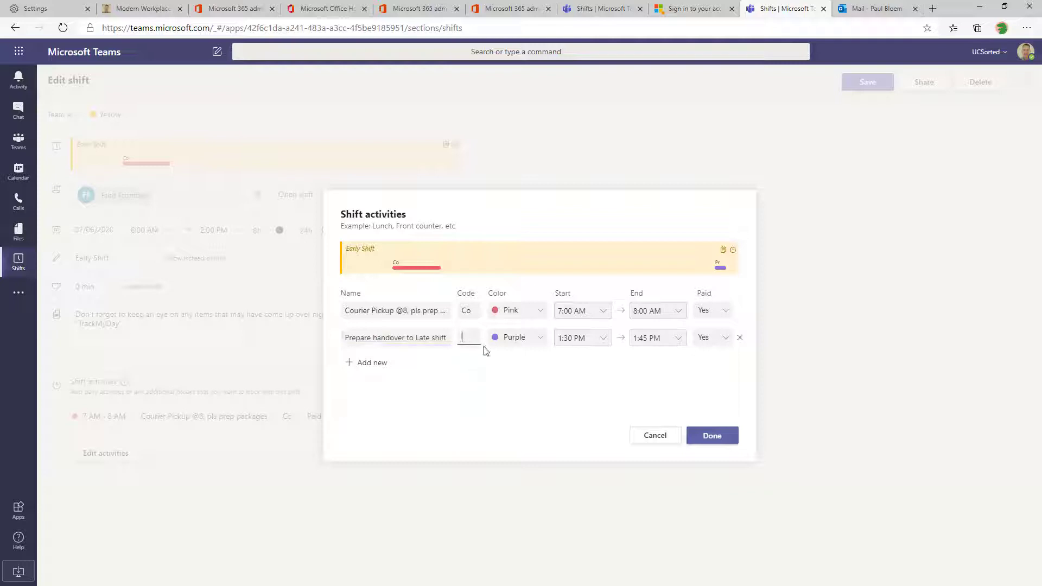
left_click(476, 318)
left_click(710, 435)
left_click(854, 86)
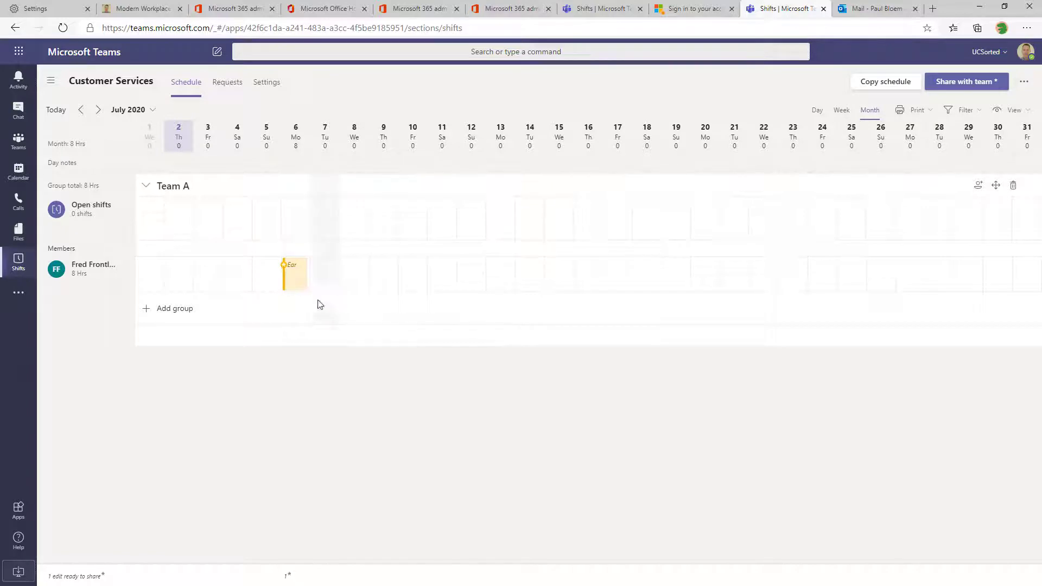
Copy the Early Shift and move to the member's 7 July cell
left_click(302, 287)
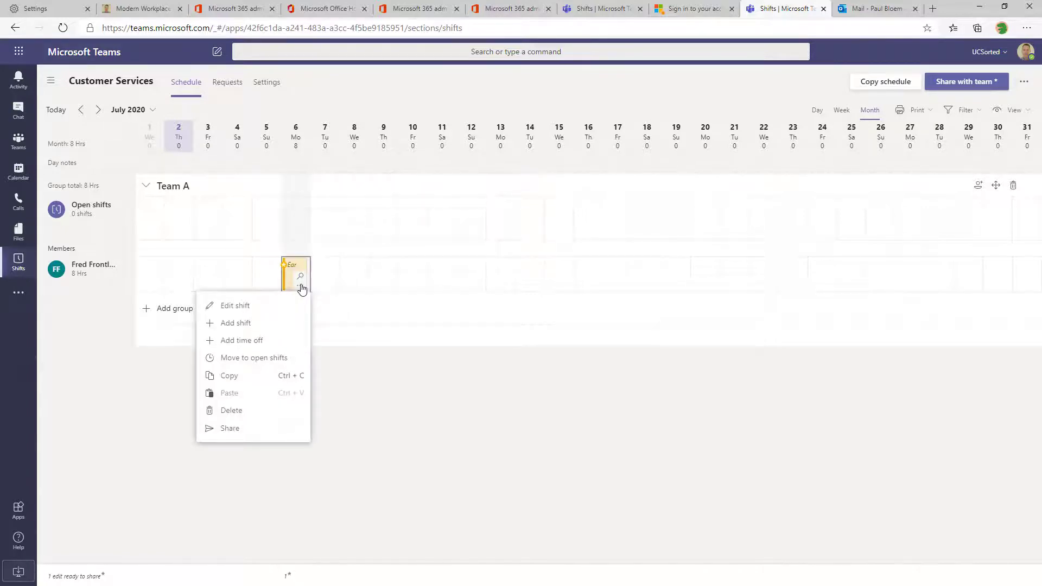
key("Escape")
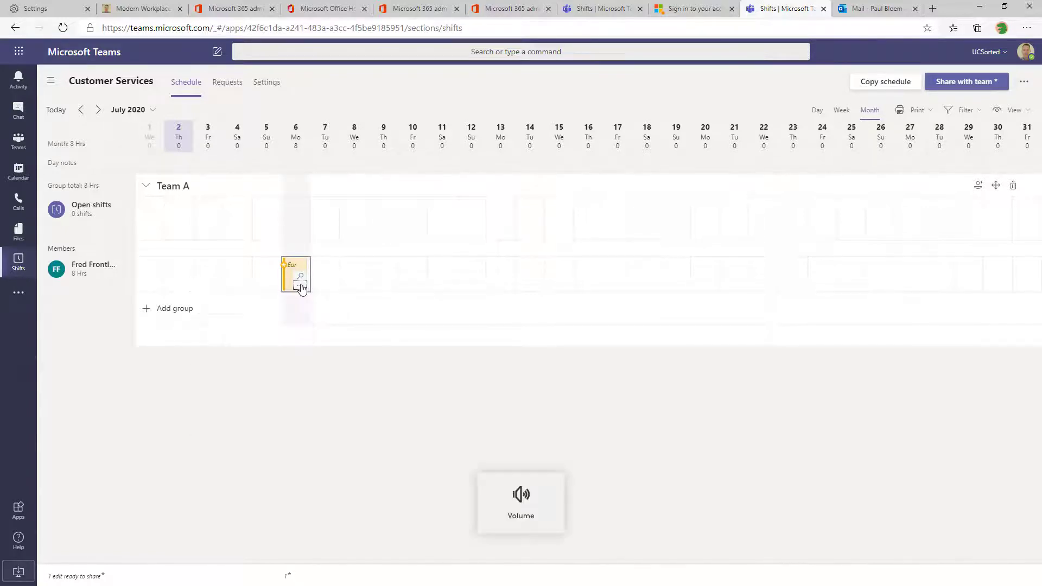
key("Up")
key("Down")
key("Right")
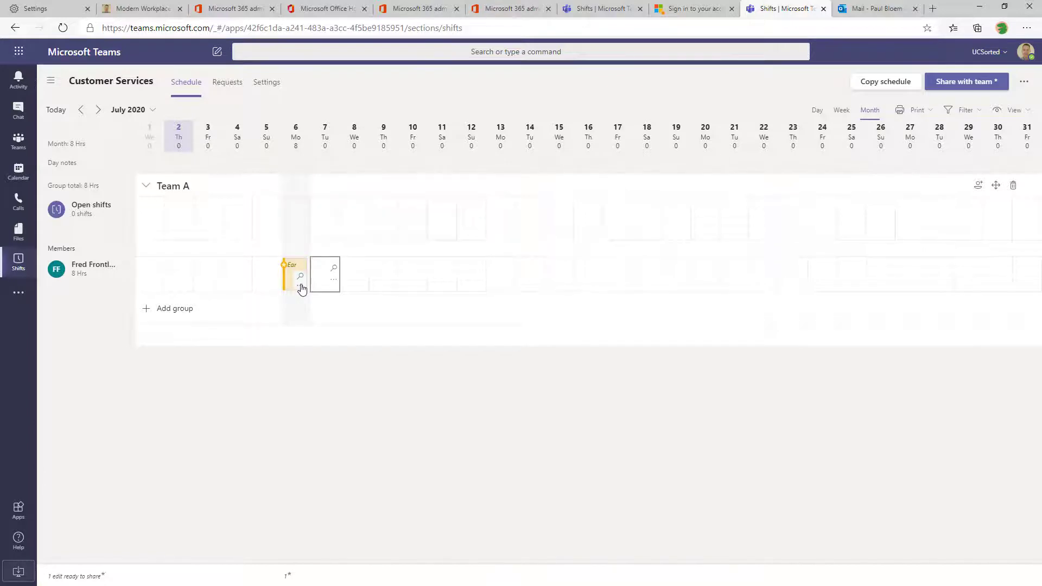
Paste the Early Shift onto 7 July, then across 8–10 July, for the Team A member
key("ctrl+v")
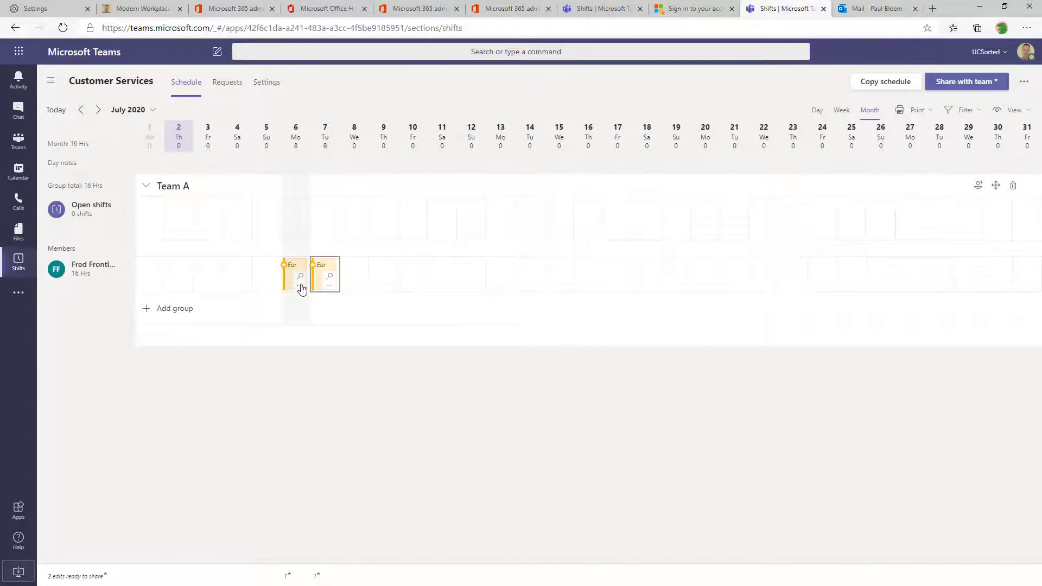
key("Right")
key("shift+Right")
key("shift+Right")
key("shift+Right")
key("shift+Left")
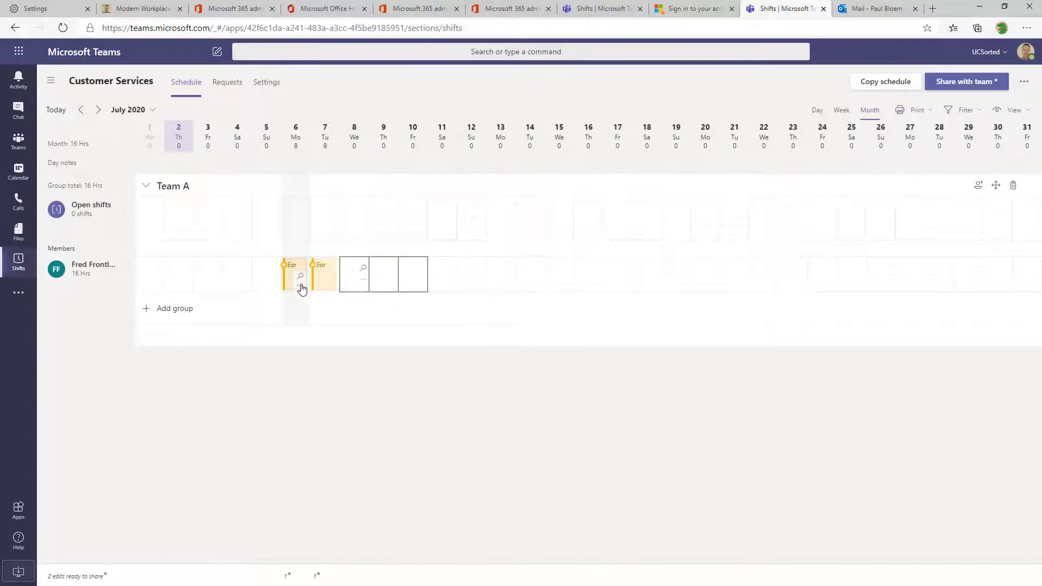
key("ctrl+v")
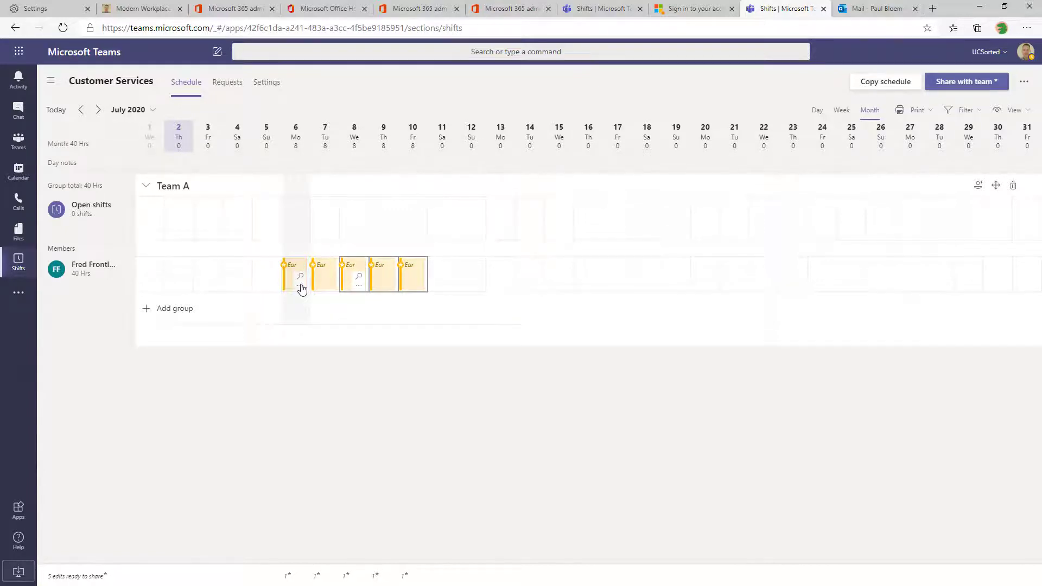
Create a Team B group and check the member names in the sample rota workbook
left_click(146, 308)
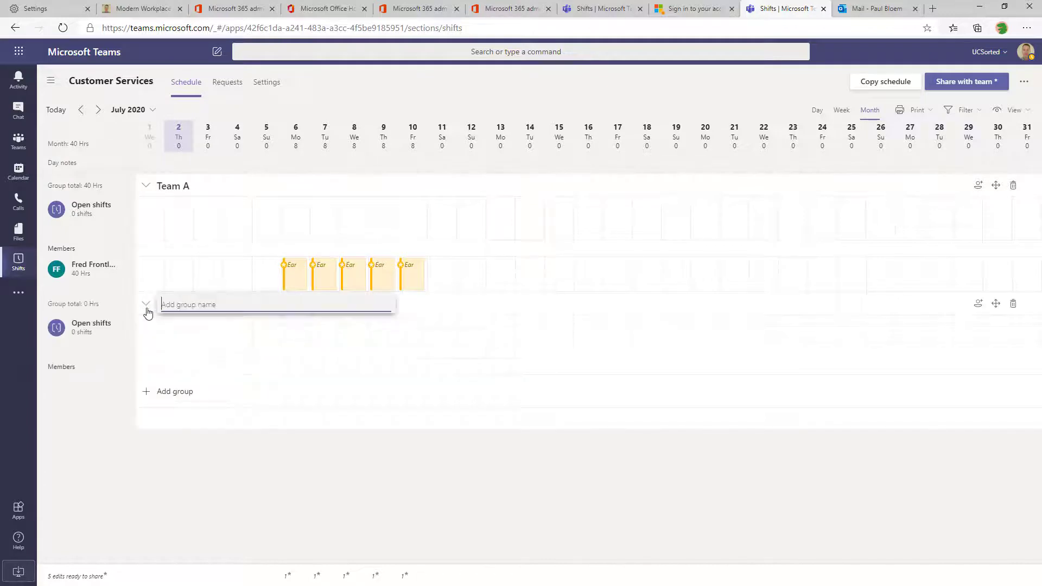
type("Team B")
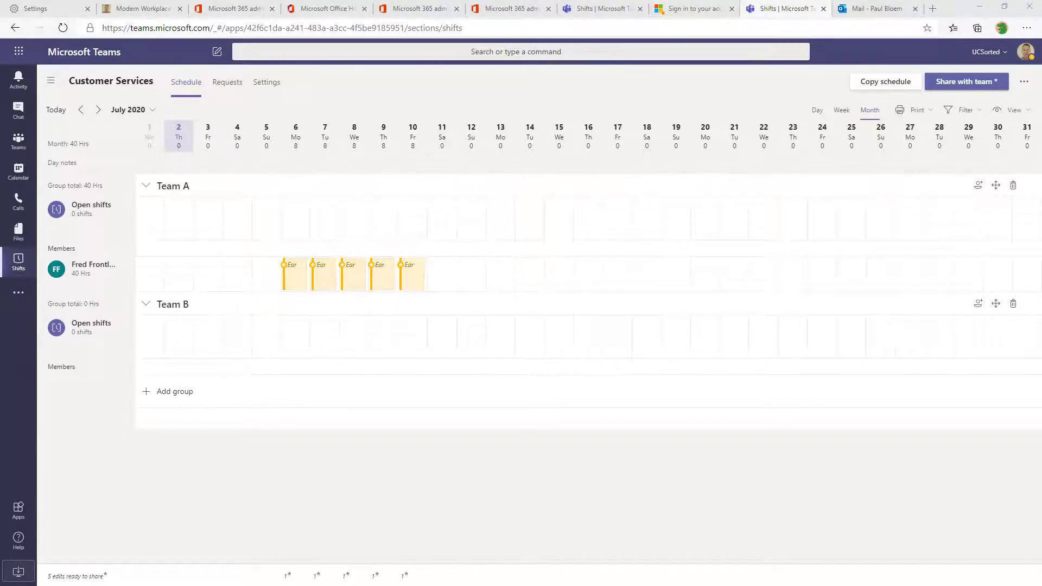
left_click_drag(0, 190, 696, 118)
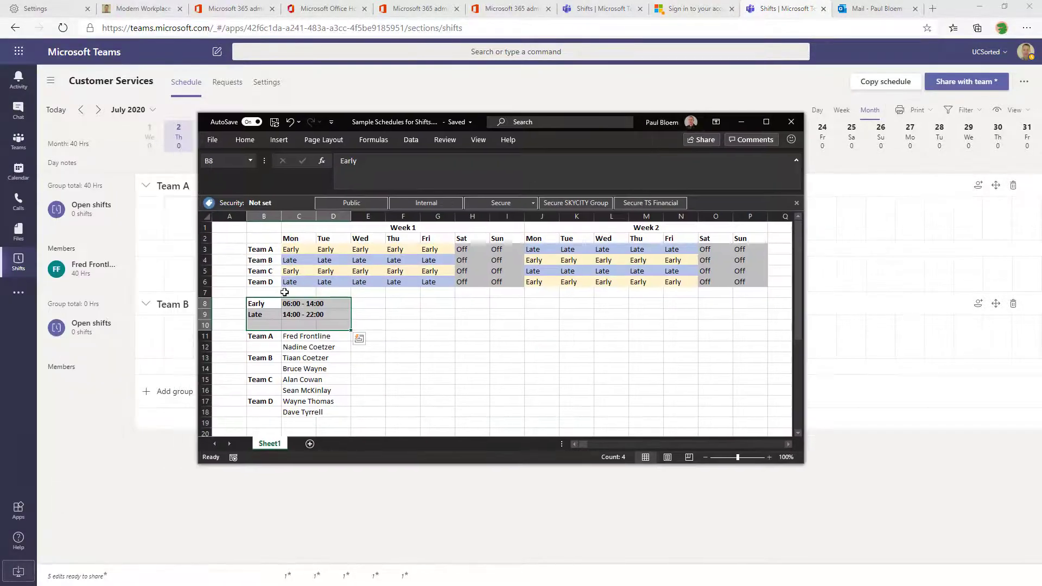
left_click(312, 340)
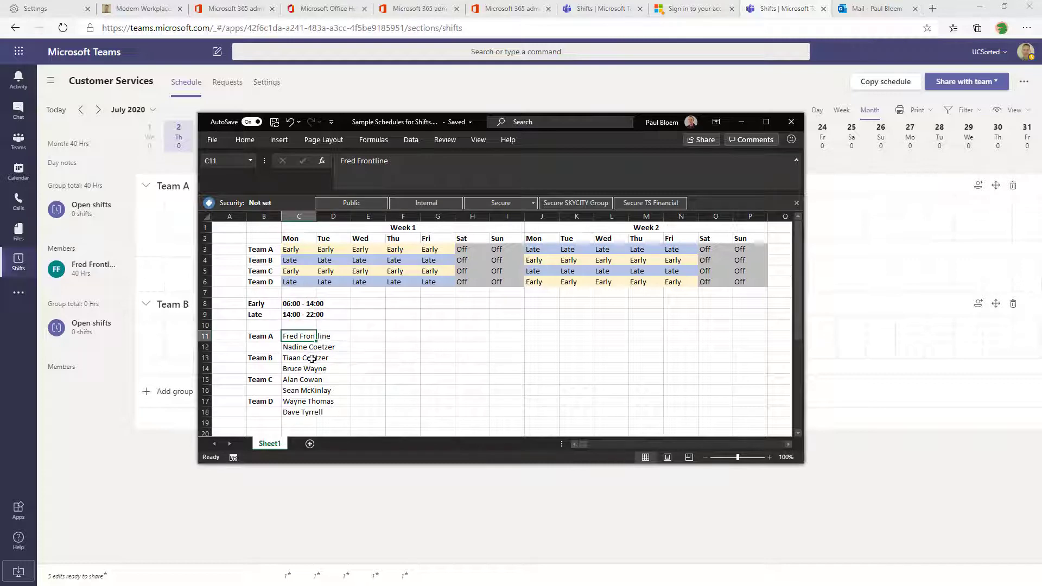
left_click(310, 357)
left_click_drag(639, 125, 0, 162)
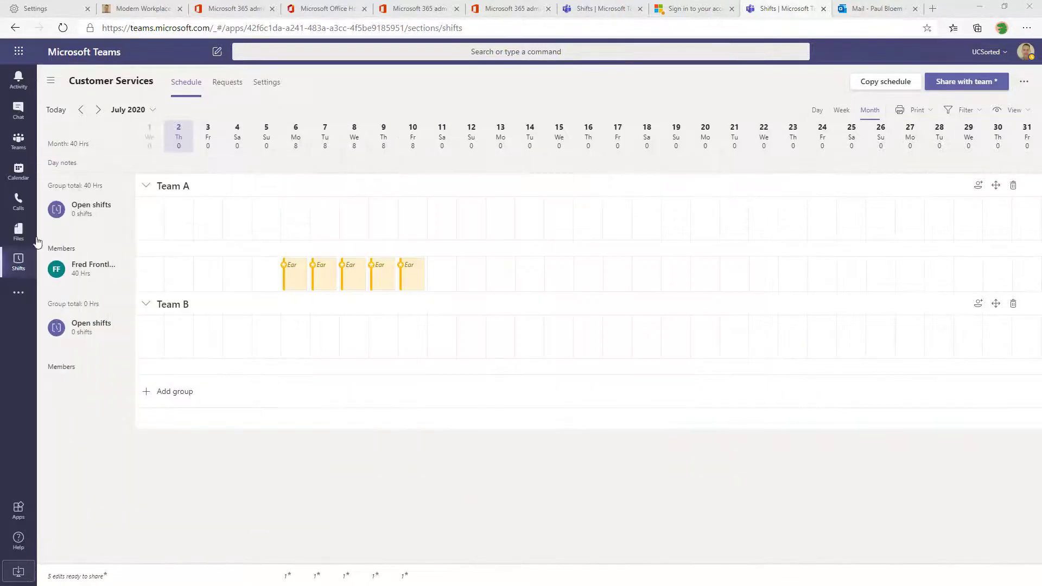
Add the colleague listed in the rota as Team B's first member
left_click(978, 303)
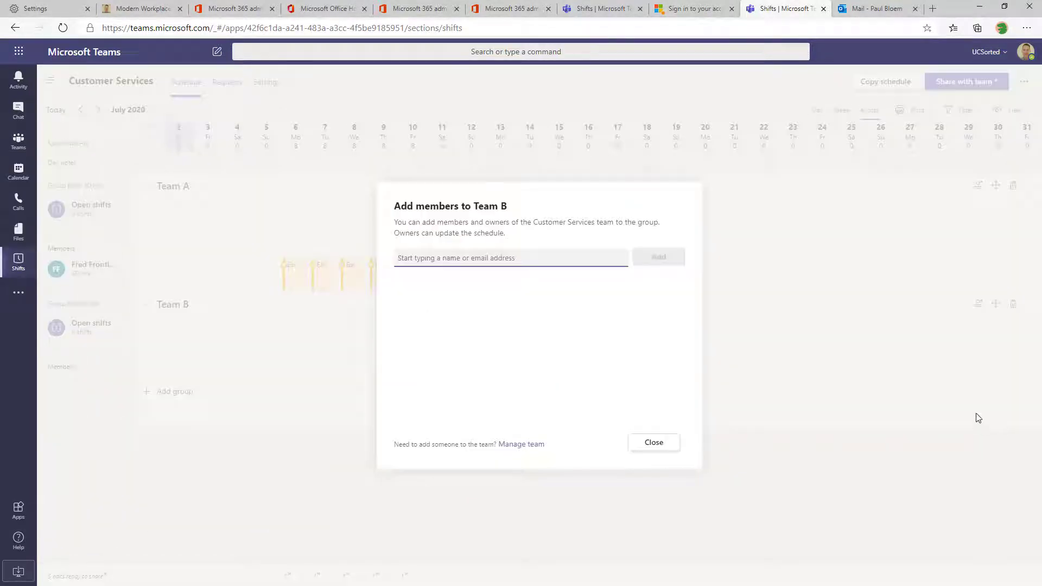
left_click(443, 282)
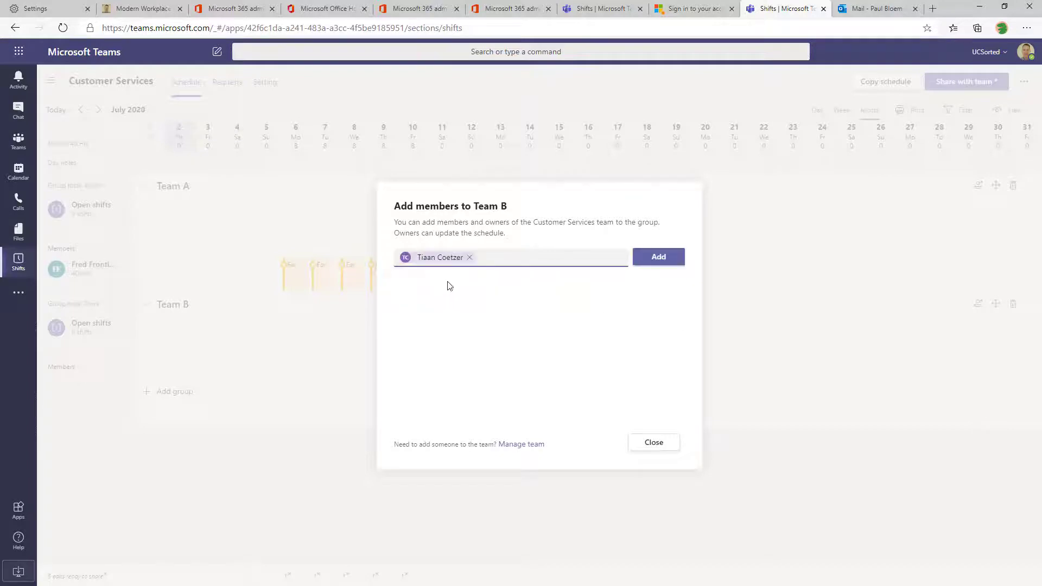
left_click(661, 256)
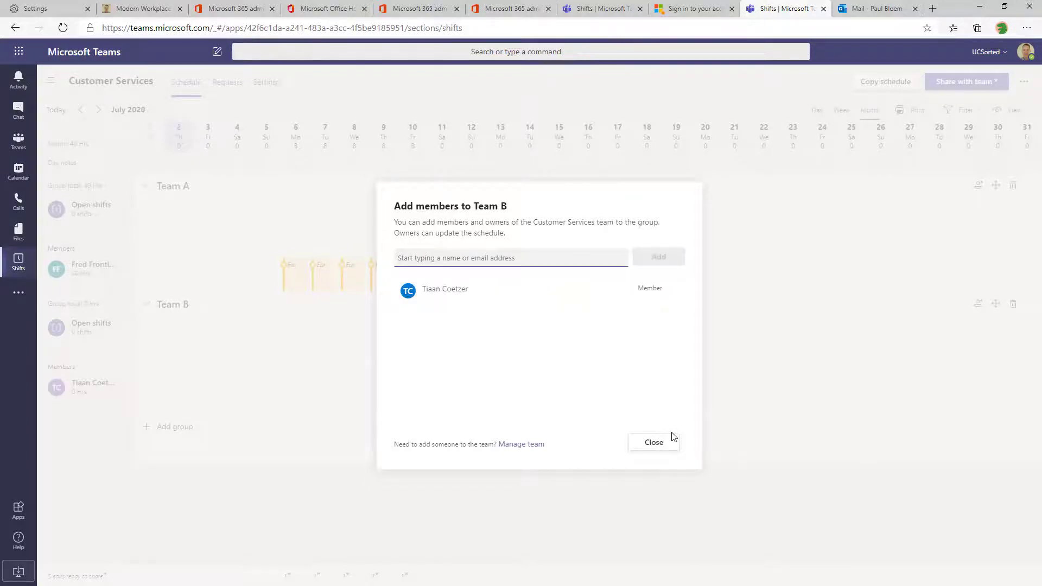
left_click(654, 442)
left_click(304, 401)
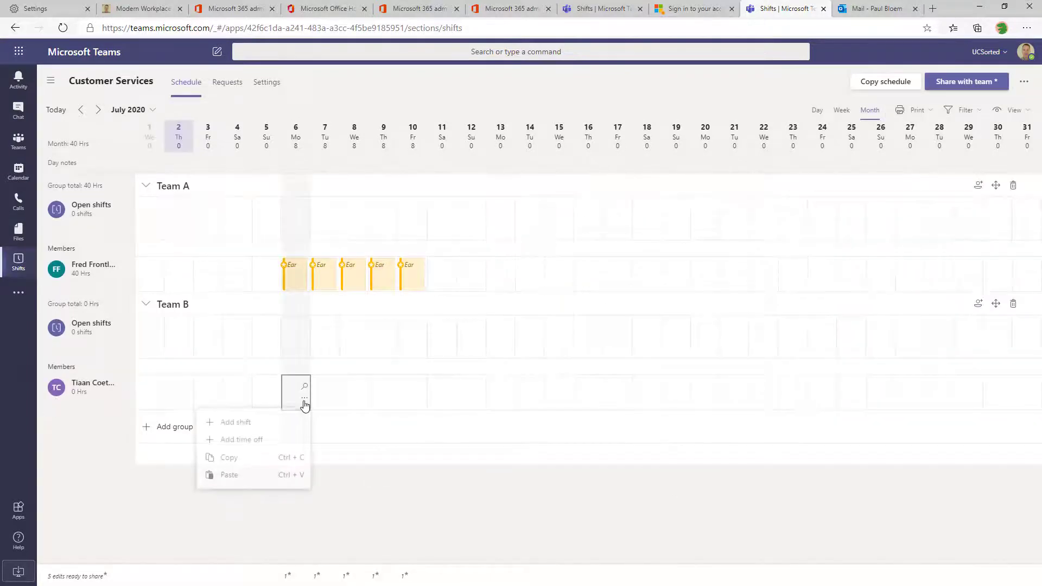
Create a blue 2:00 PM Late Shift on 6 July with a spell-checked 'Remember' note
left_click(288, 425)
left_click(109, 115)
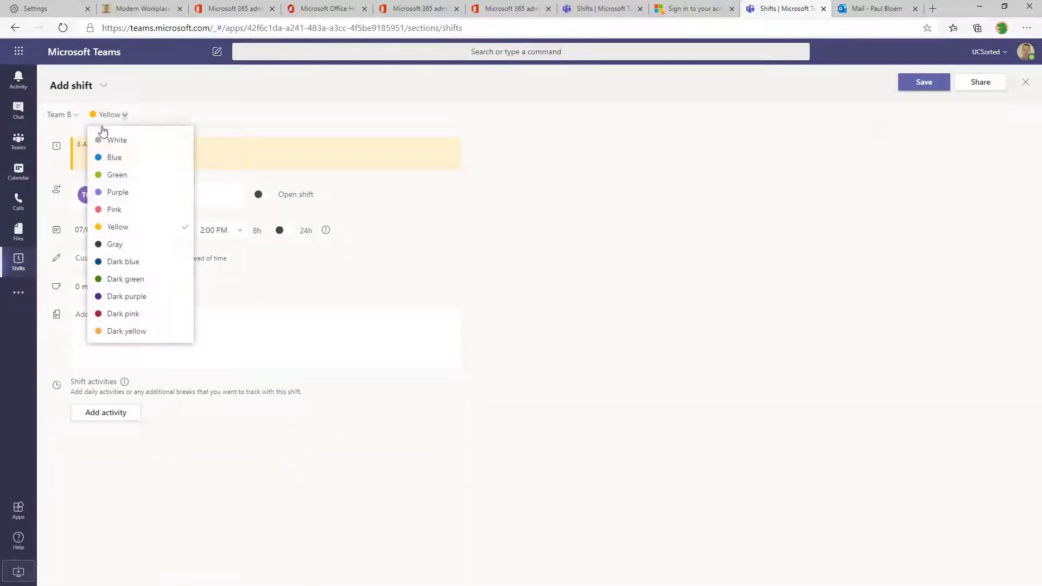
left_click(106, 158)
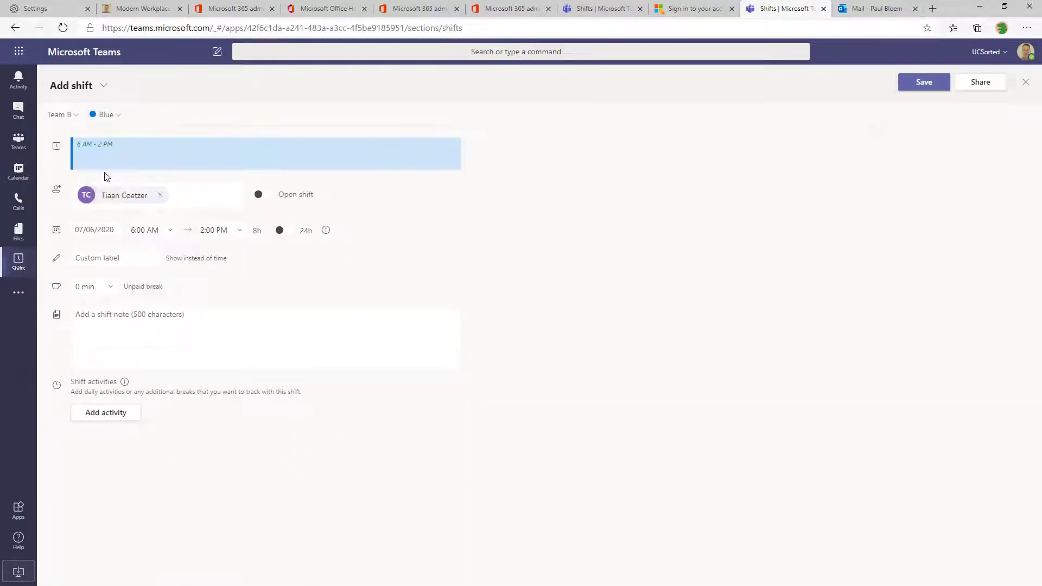
left_click(170, 233)
scroll(163, 323, "down", 7)
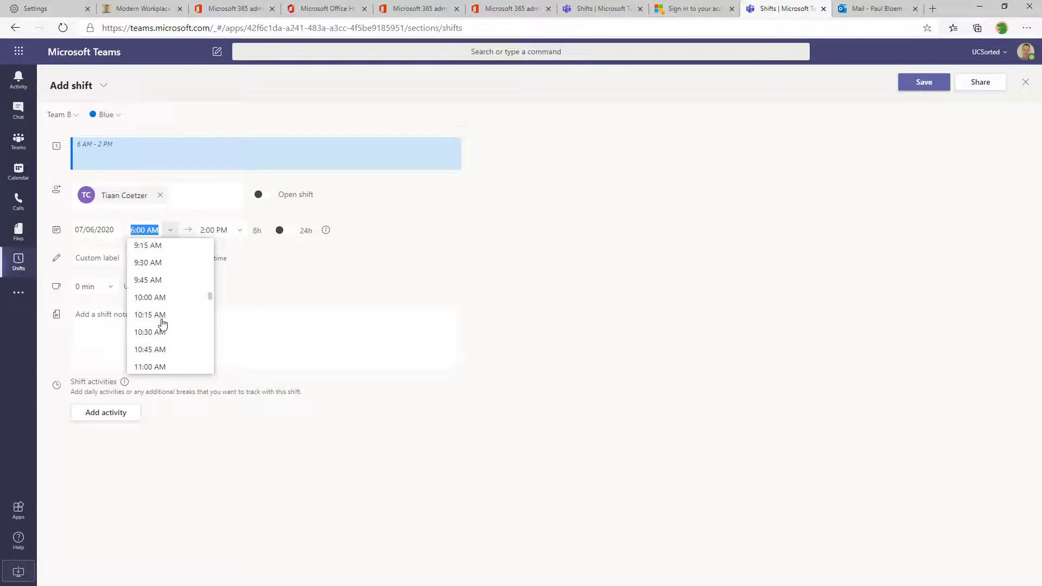
scroll(169, 340, "down", 1)
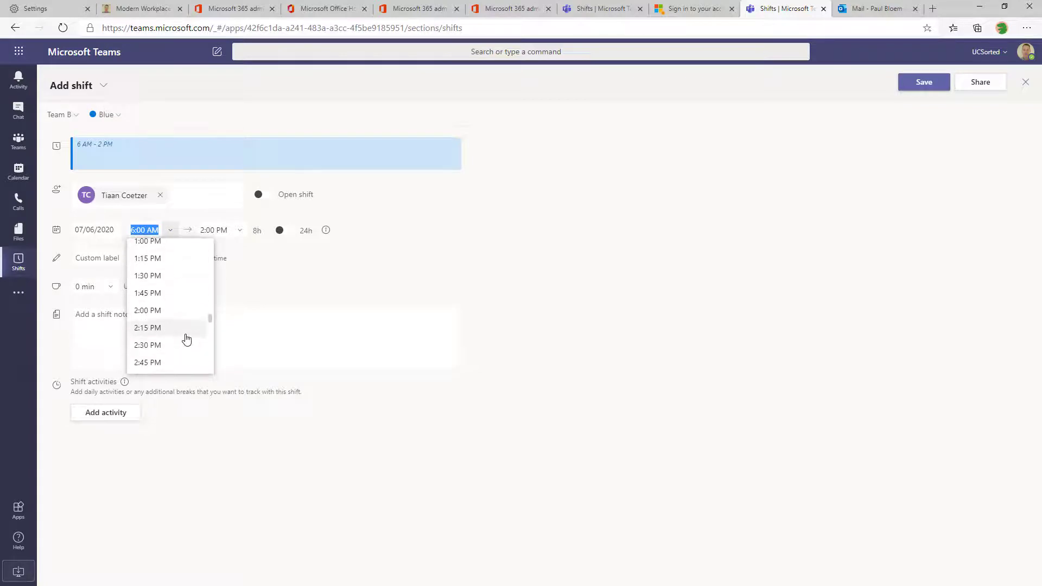
left_click(145, 309)
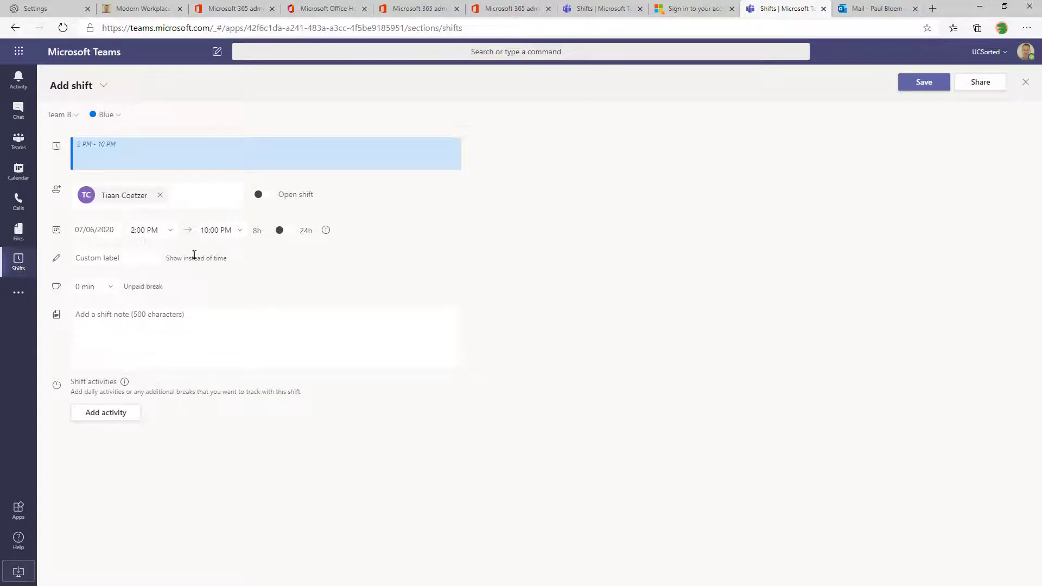
left_click(132, 262)
type("Late Shift")
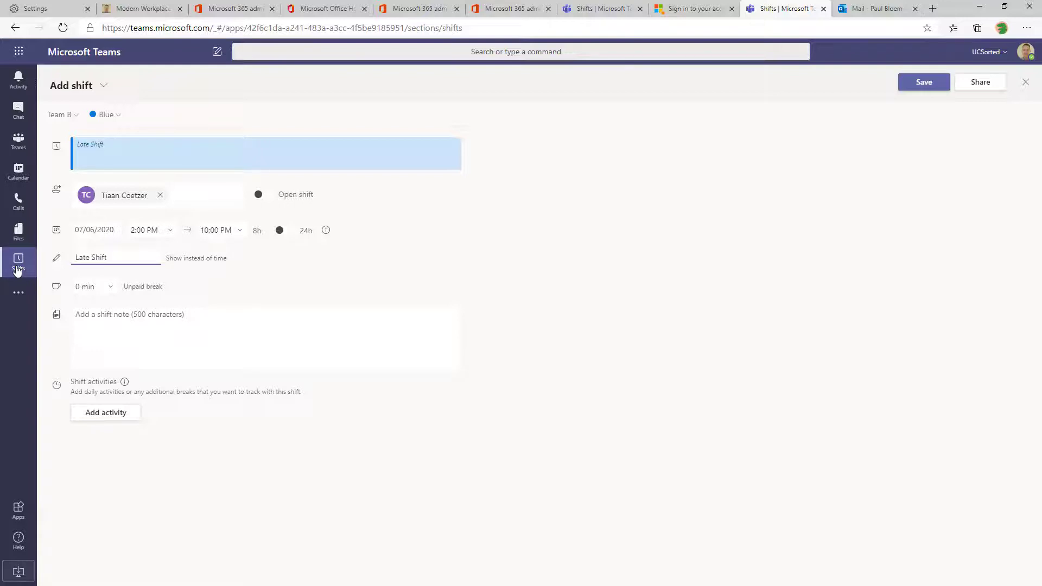
left_click(126, 338)
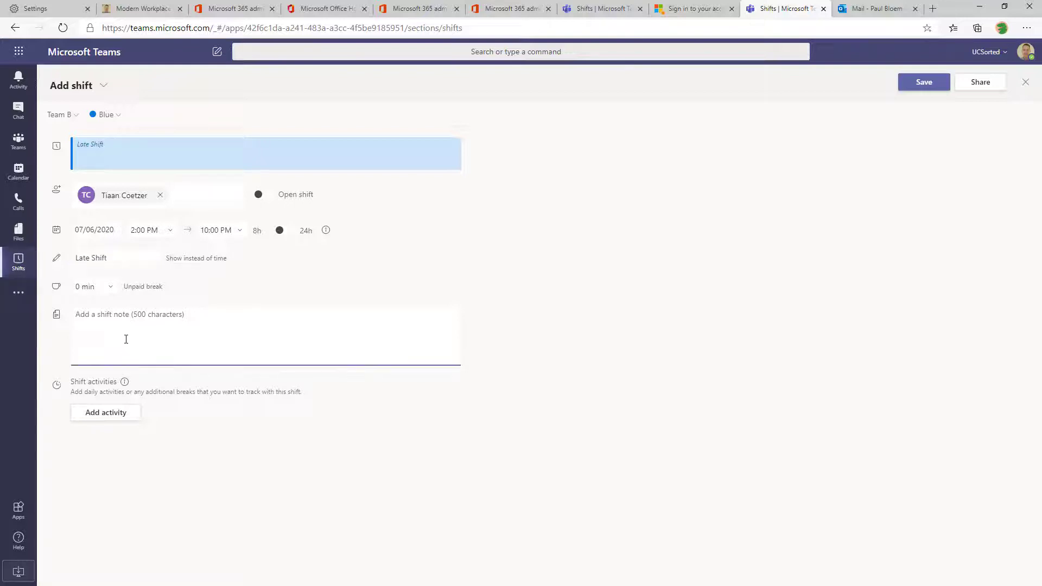
type("Remeber to start with Tickets from the Early shift as priority")
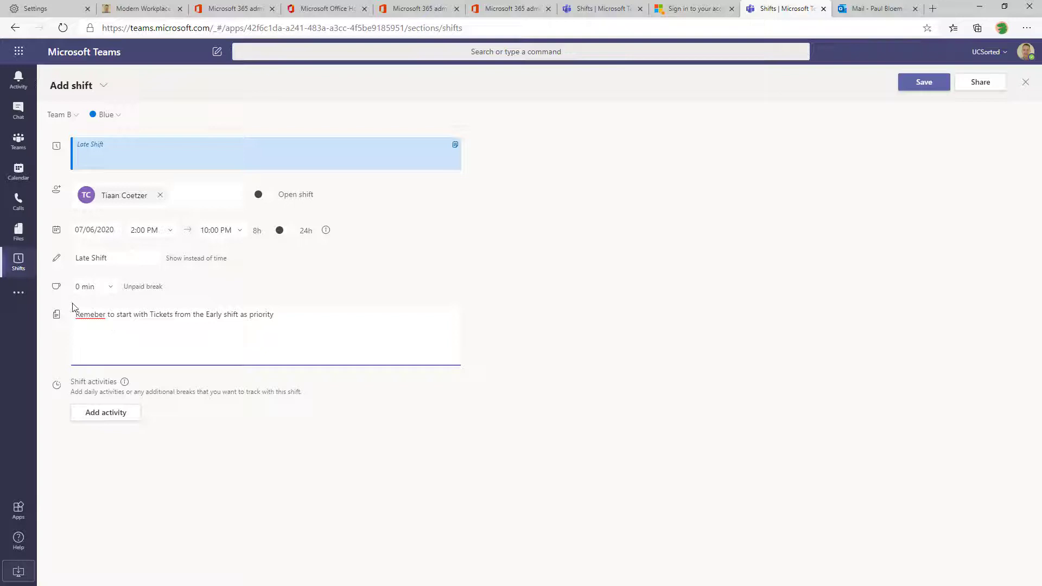
right_click(82, 314)
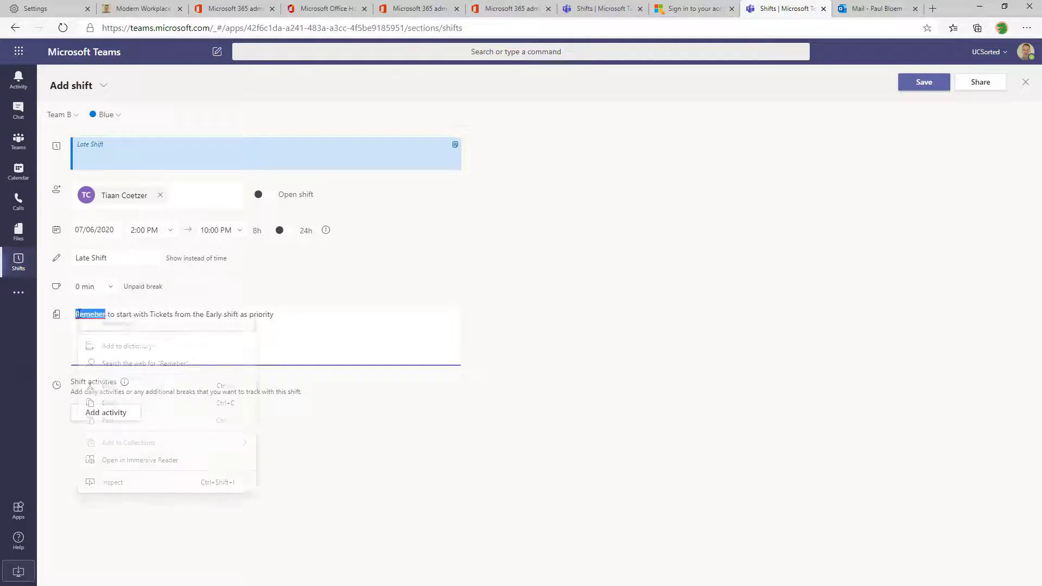
left_click(100, 347)
Add a dark blue 9:45 PM activity 'Call Alarm company before locking Up' and save the shift
left_click(107, 413)
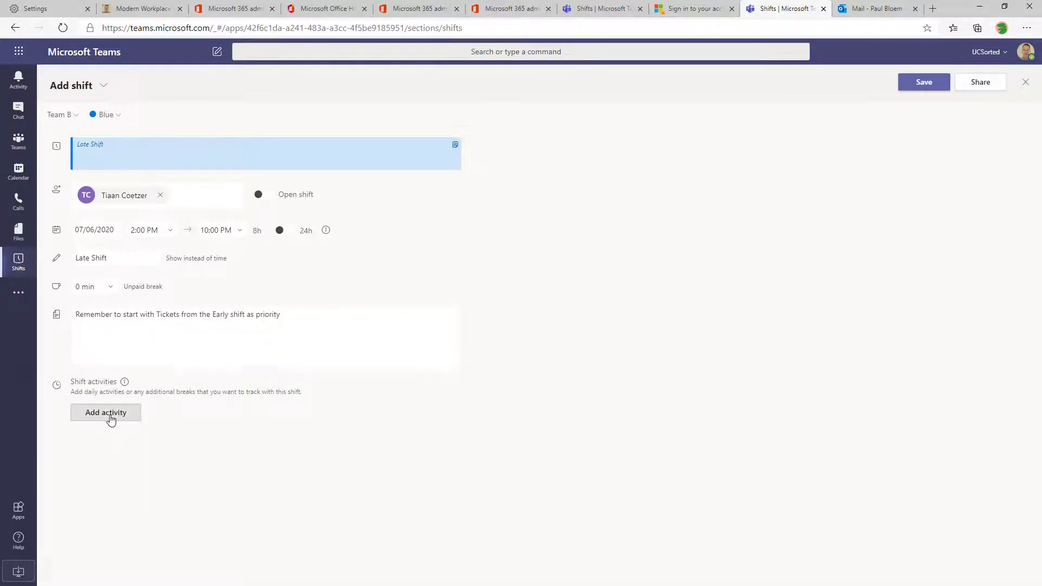
left_click(372, 308)
type("Call Alarm compan")
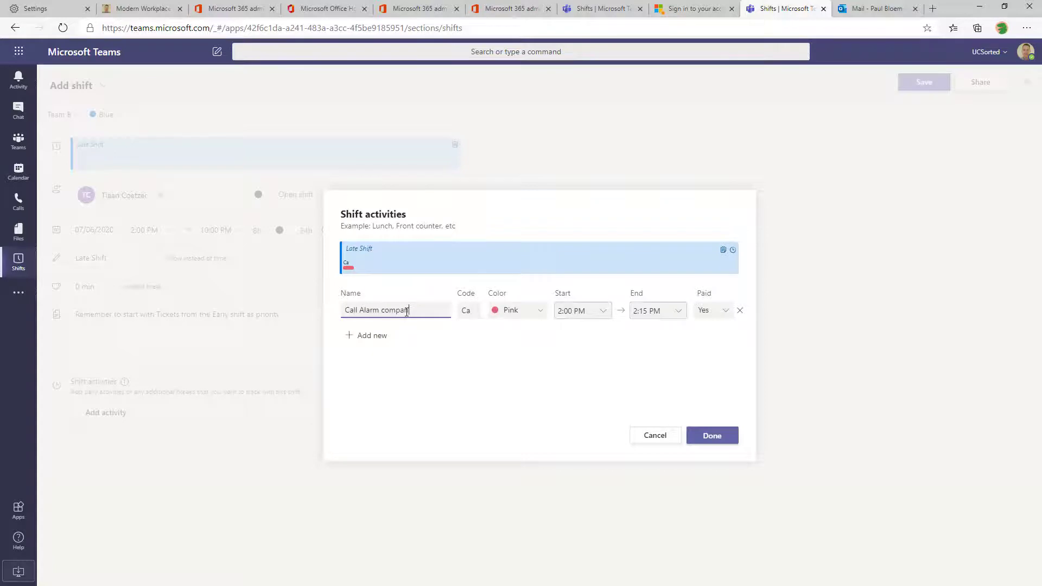
type("y before locking Up")
left_click(468, 307)
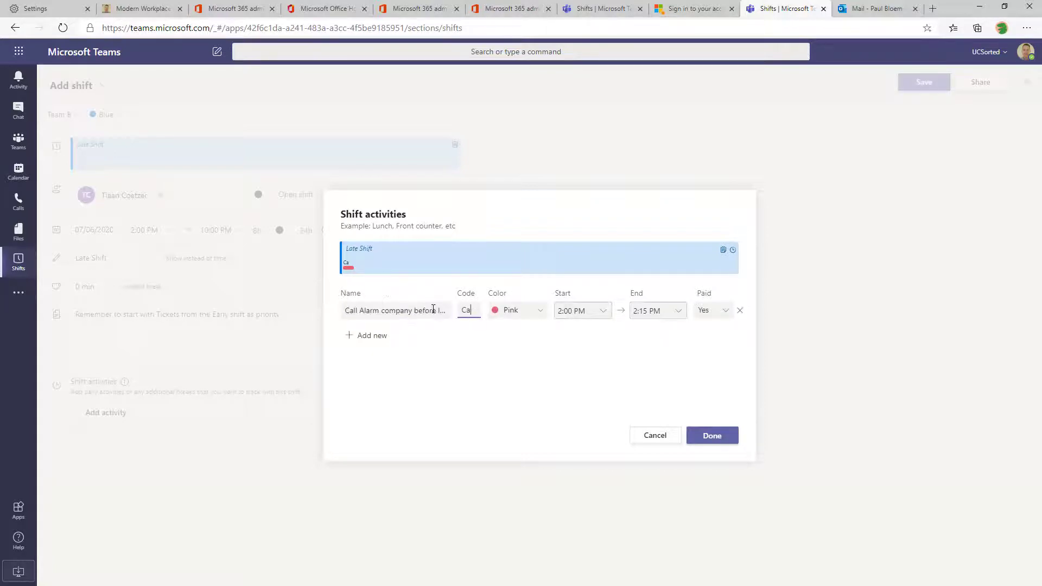
left_click(523, 322)
scroll(530, 416, "down", 2)
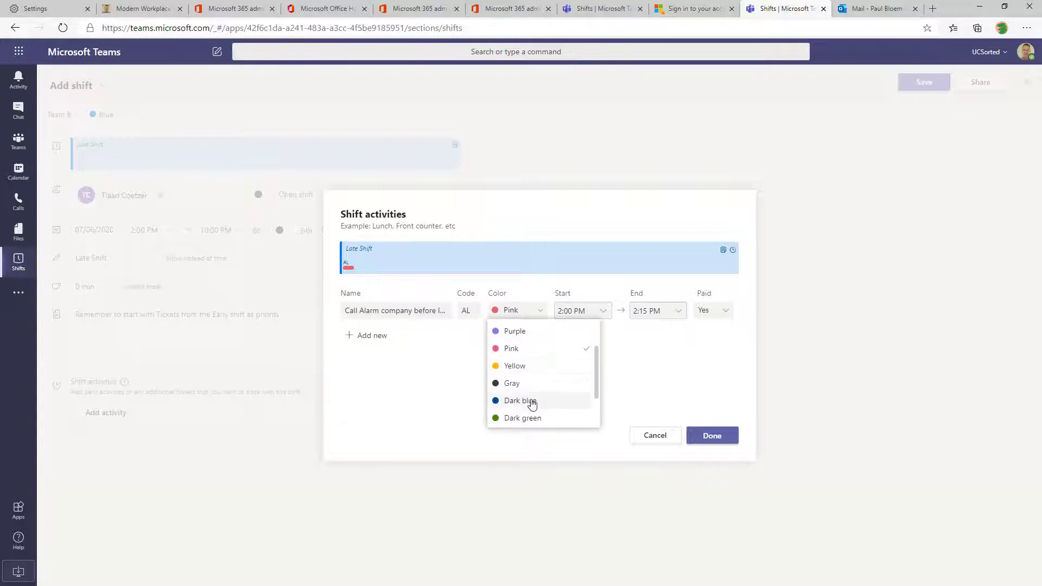
left_click(532, 402)
left_click(597, 311)
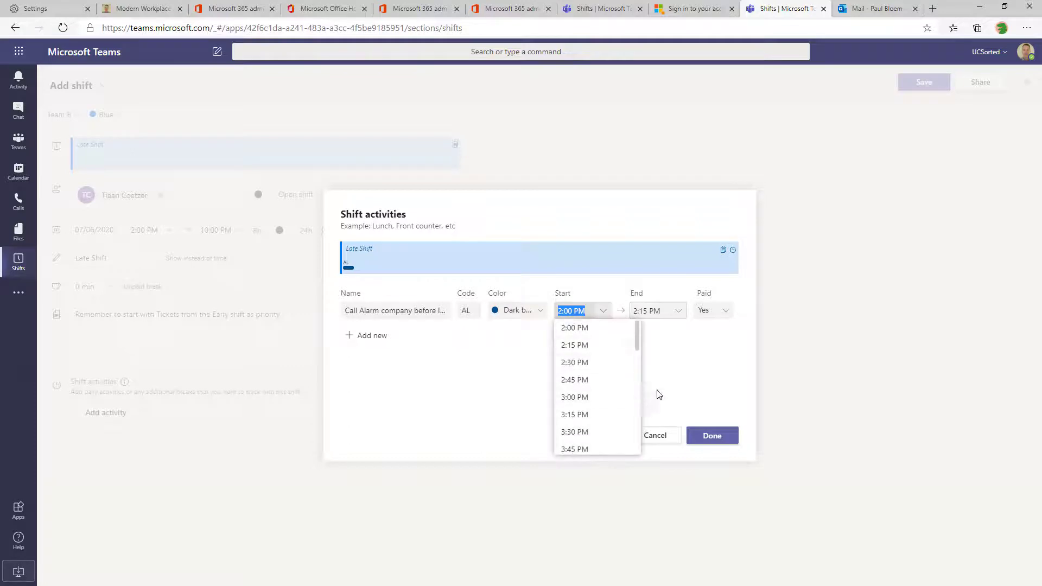
scroll(586, 422, "down", 6)
left_click(579, 448)
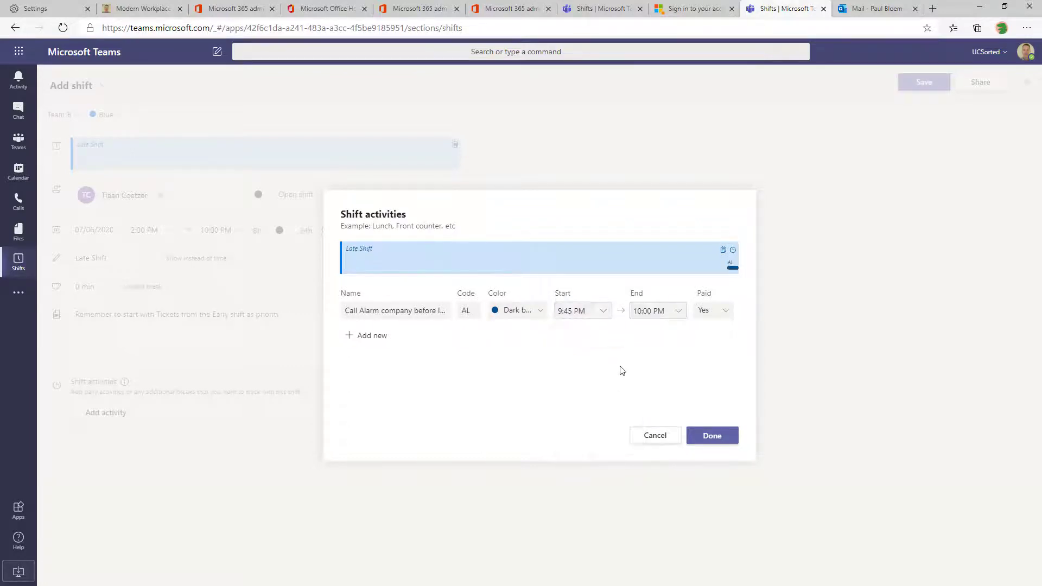
left_click(710, 433)
left_click(924, 83)
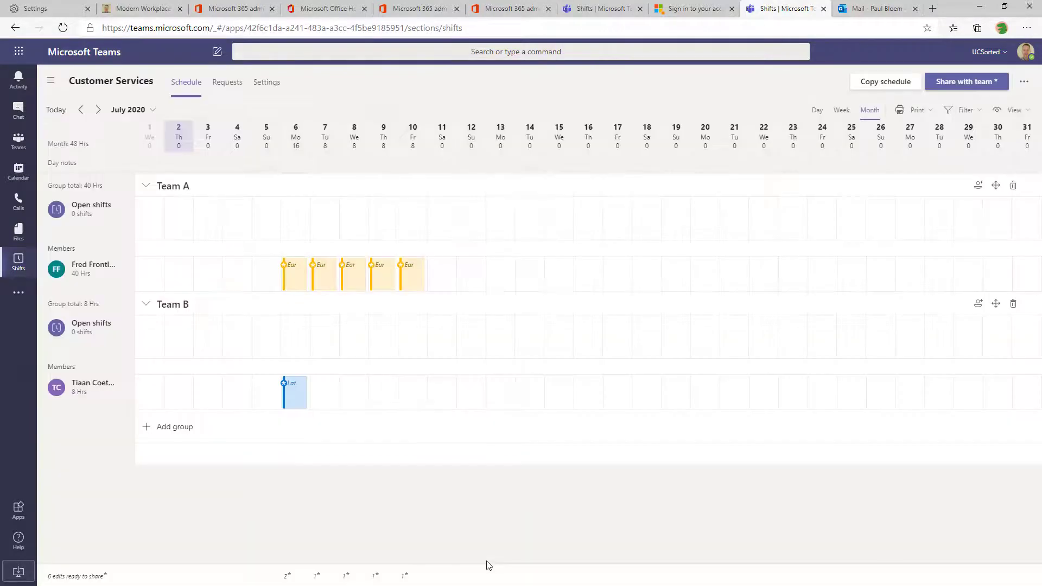
Copy the Late shift and paste it onto 7–10 July for Team B's member
left_click(299, 403)
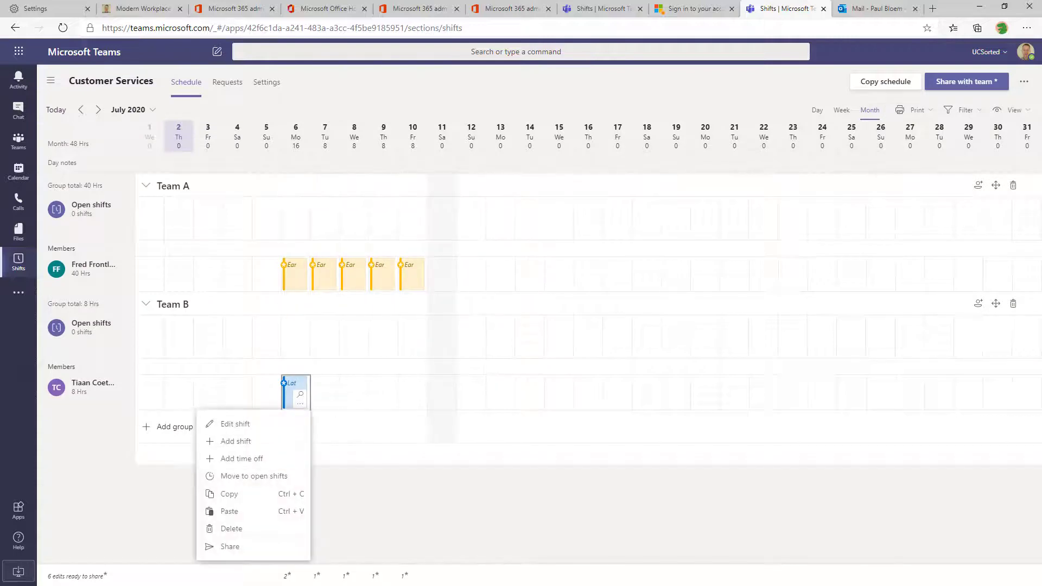
left_click(229, 494)
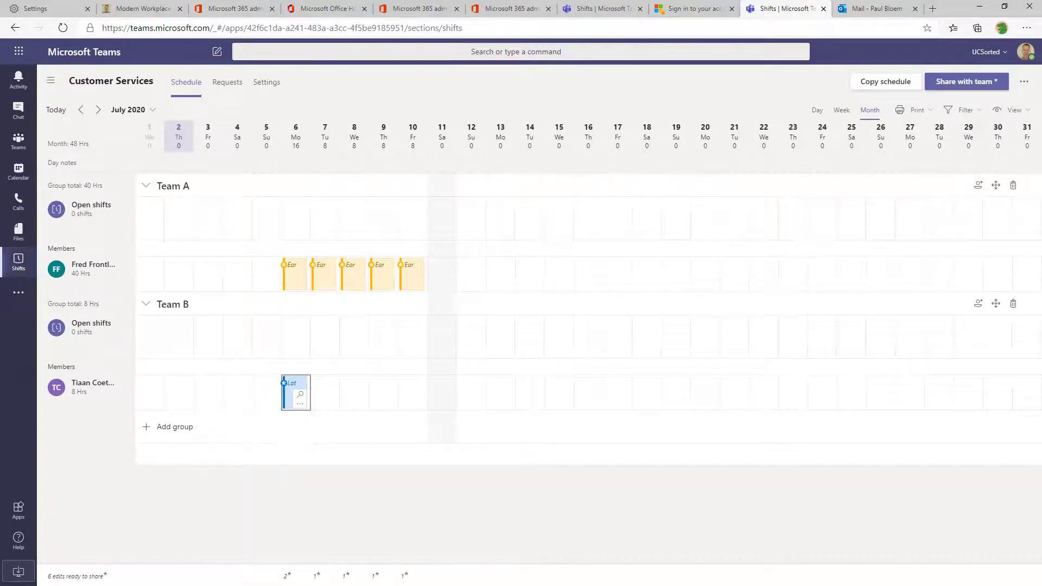
left_click(325, 392)
key("shift+Right")
key("shift+Right")
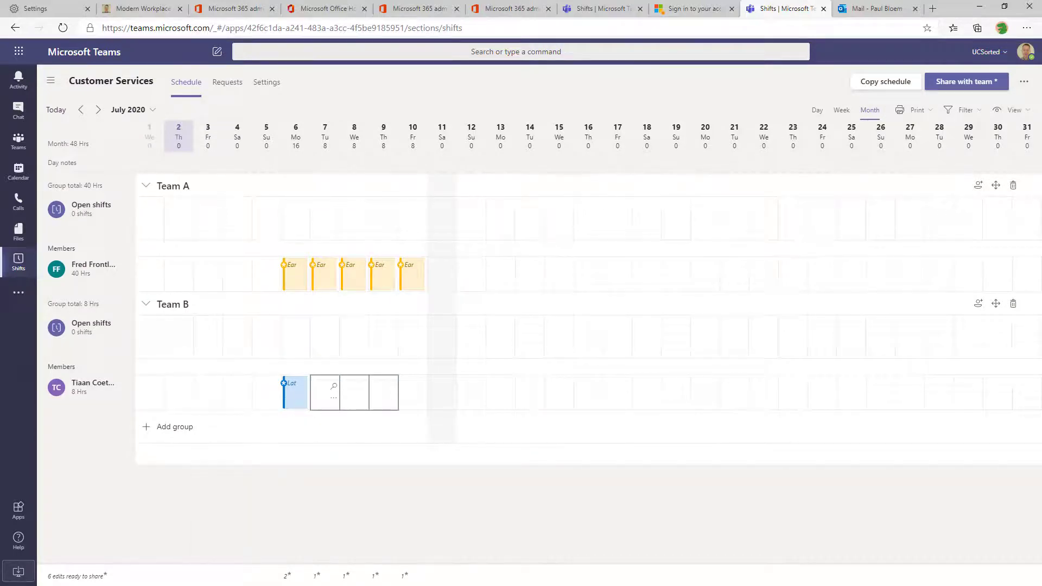
key("shift+Right")
key("ctrl+v")
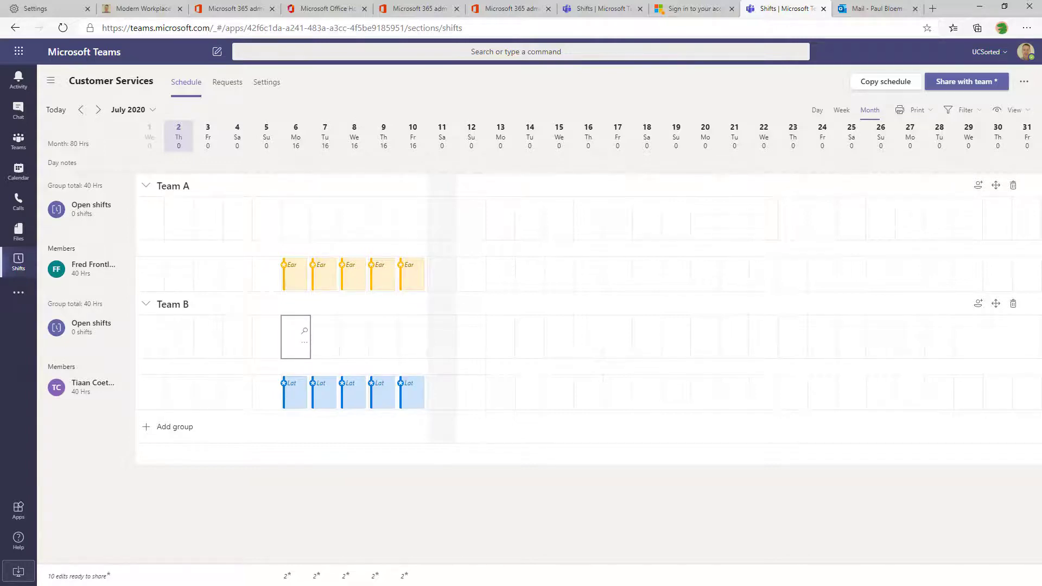
Paste the Late shift across 13–17 July in Team A's member row
key("Up")
key("Up")
key("Down")
key("Right")
key("Right")
key("Right")
key("Right")
key("Right")
key("Right")
key("Right")
key("ctrl+v")
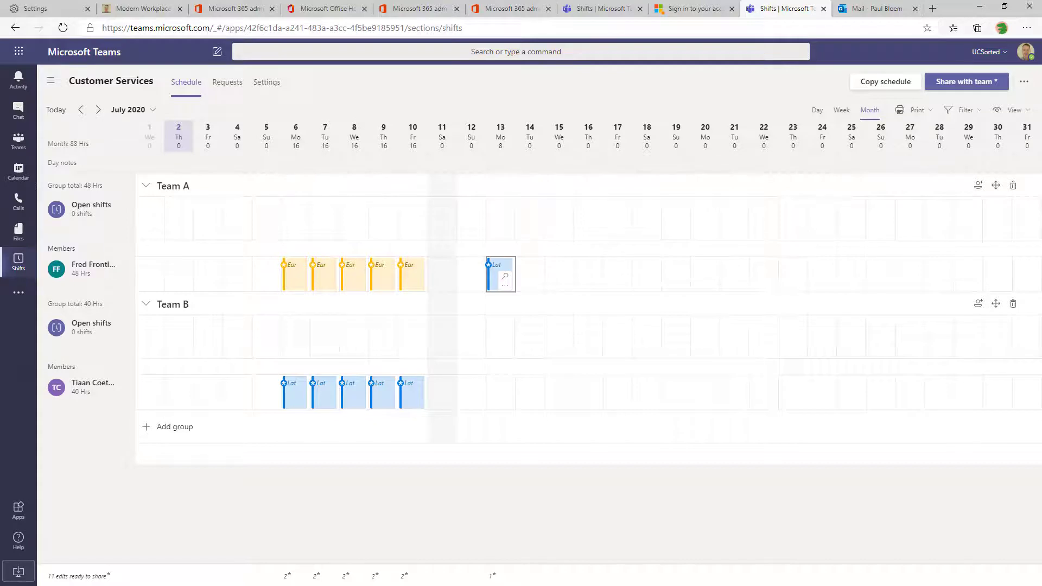
key("shift+Right")
key("shift+Right")
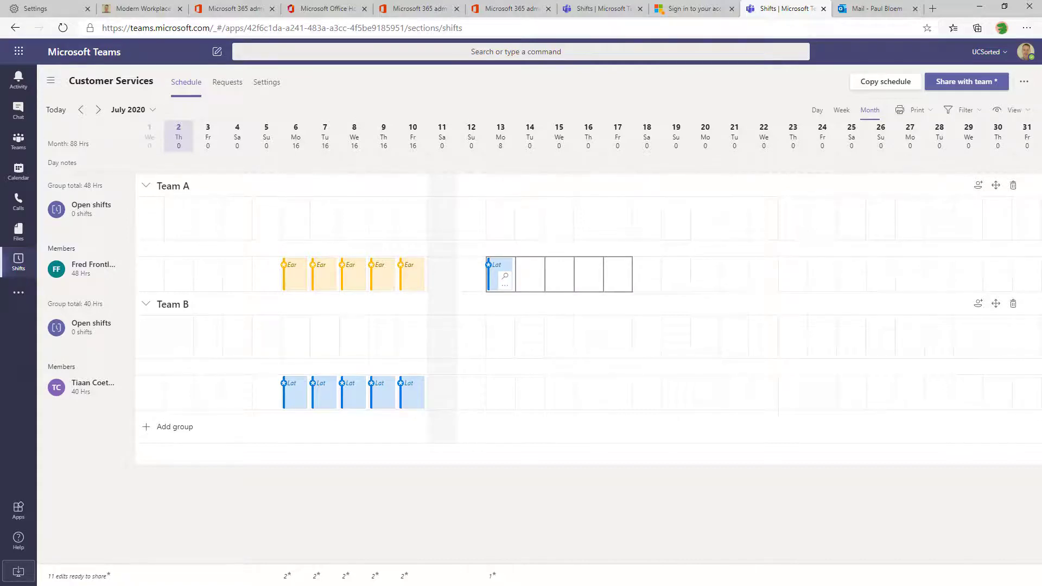
key("ctrl+v")
key("Left")
key("Left")
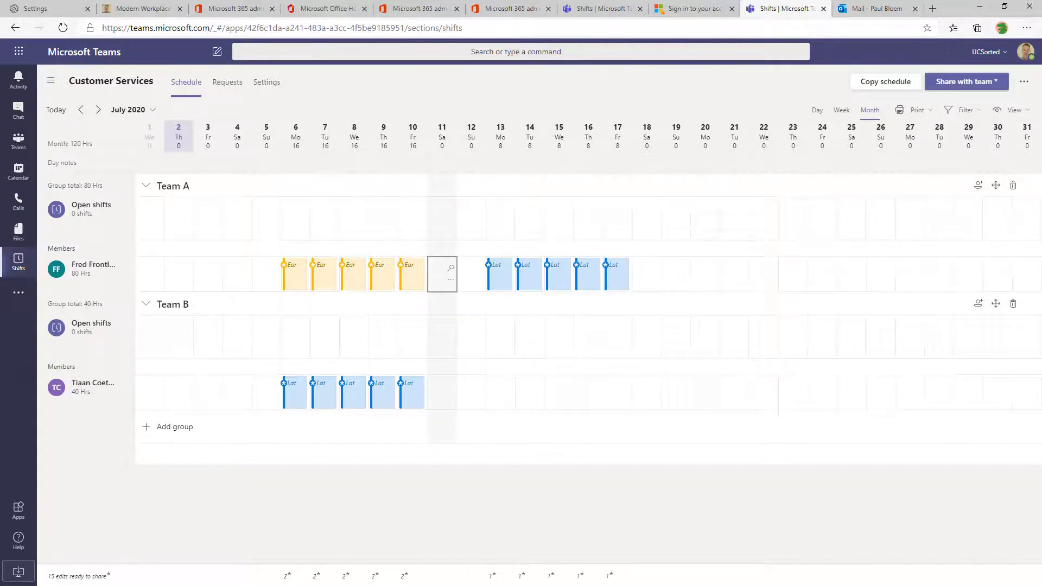
Add full-day Mental Health Day time off on Saturday 11 July with the note 'Weekend!'
left_click(451, 279)
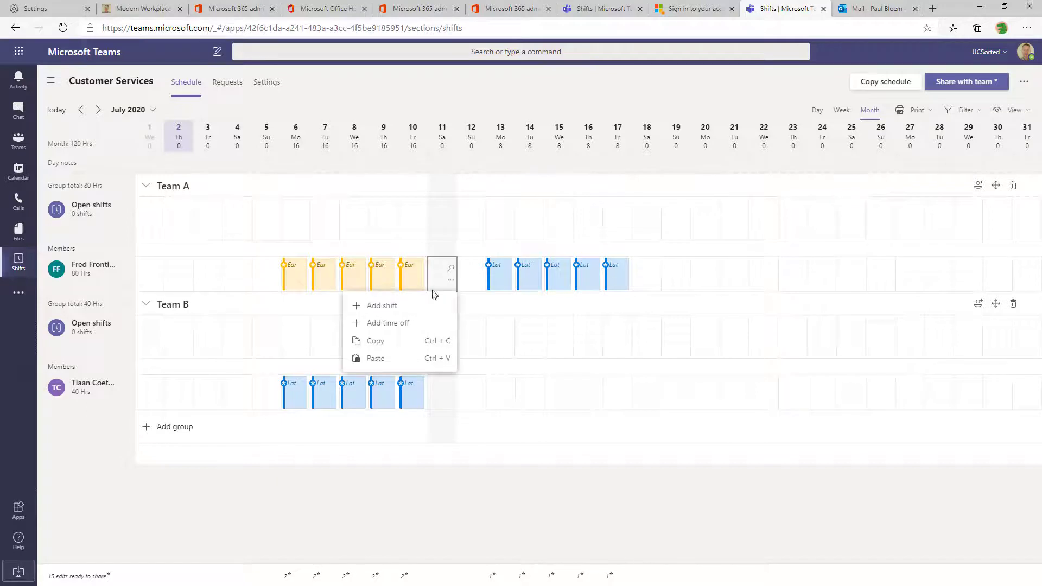
left_click(399, 326)
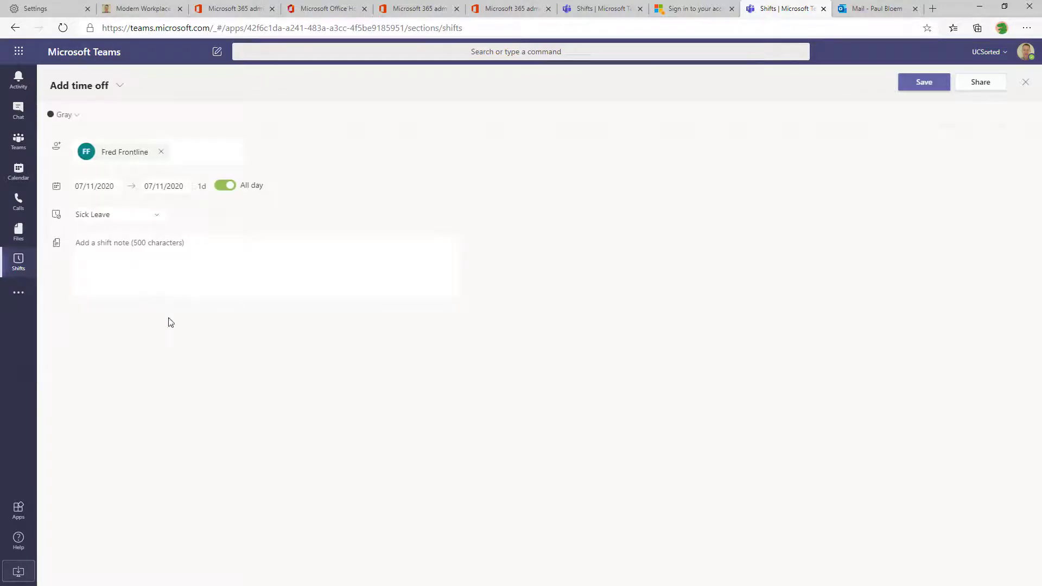
left_click(158, 215)
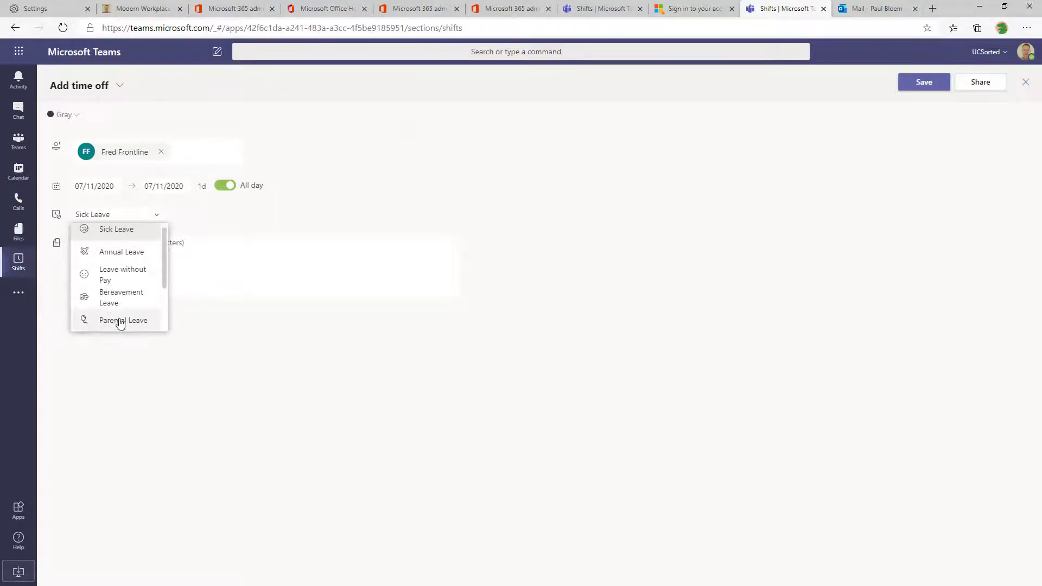
mouse_move(165, 245)
left_mouse_down()
mouse_move(167, 312)
mouse_move(159, 240)
left_mouse_up()
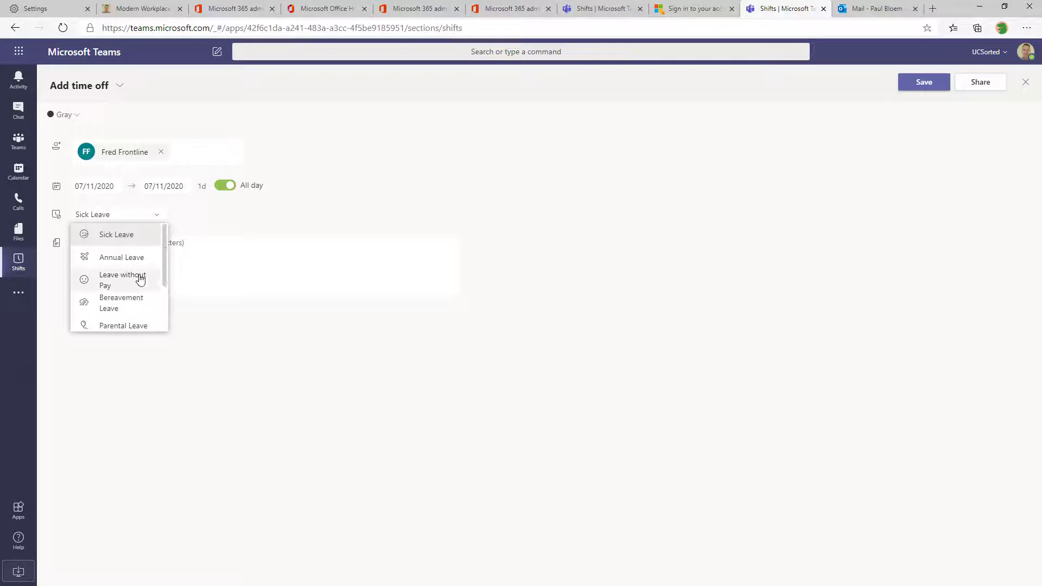
scroll(140, 277, "down", 1)
left_click(138, 297)
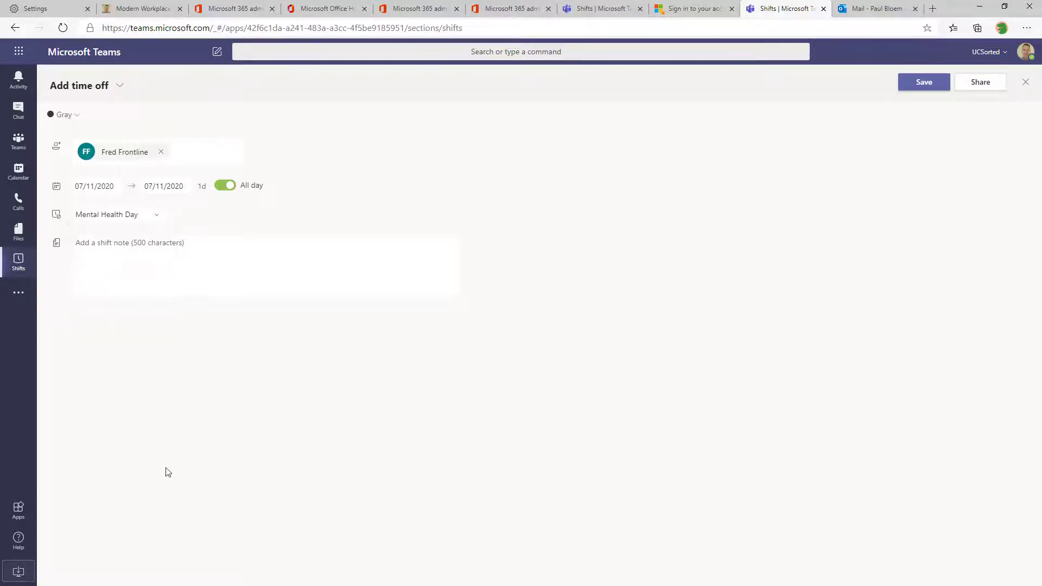
left_click(161, 283)
type("Weekend!")
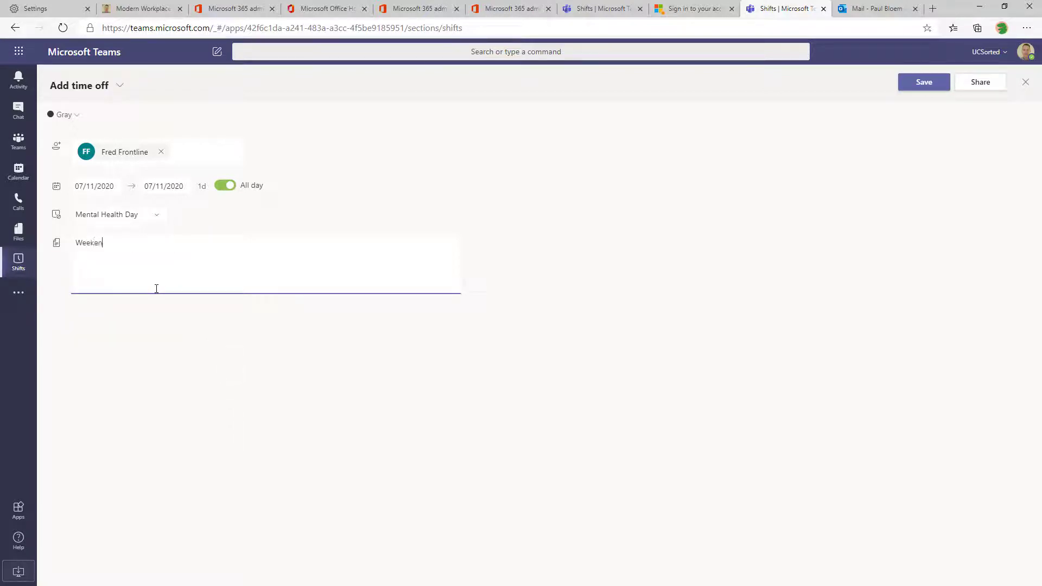
left_click(922, 82)
Copy the Mental Health Day block onto the Team A member's Sunday 12th
right_click(436, 287)
key("Escape")
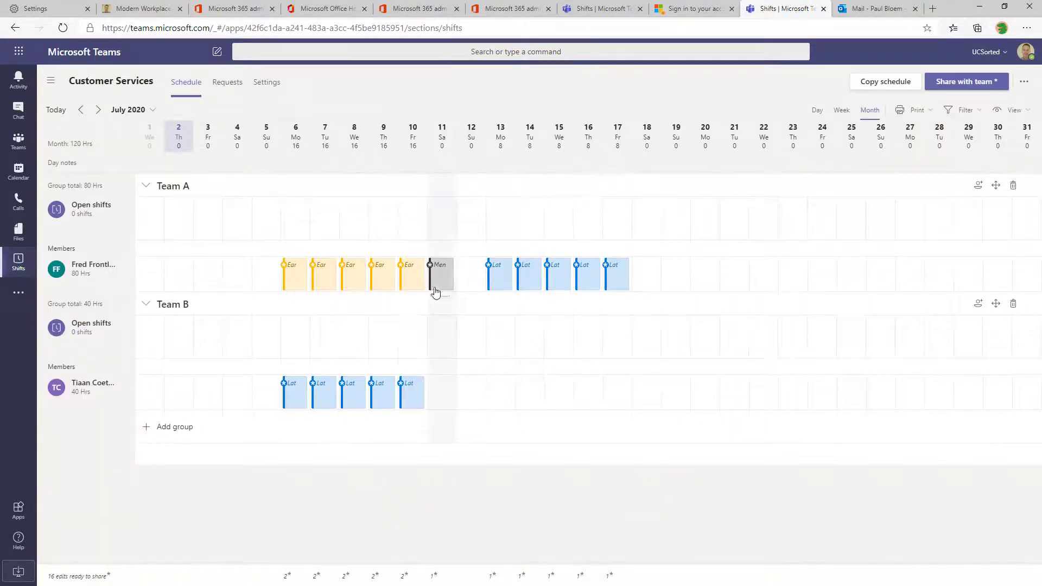
key("Right")
key("ctrl+v")
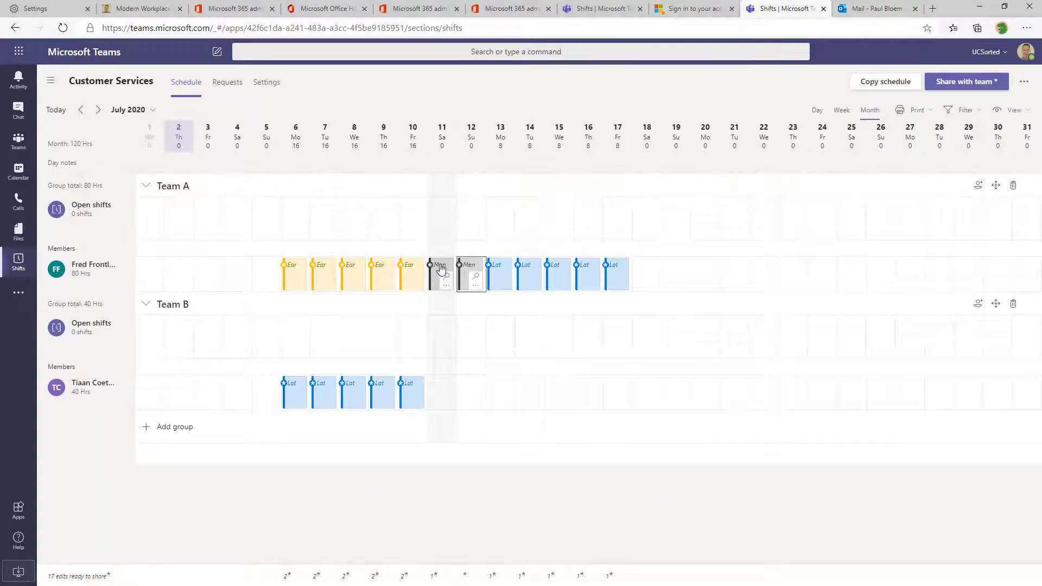
key("Down")
key("Down")
key("Left")
Paste the Mental Health Day time off onto the Team B member's 11–12 July
key("ctrl+v")
key("Right")
key("ctrl+v")
key("Up")
key("Up")
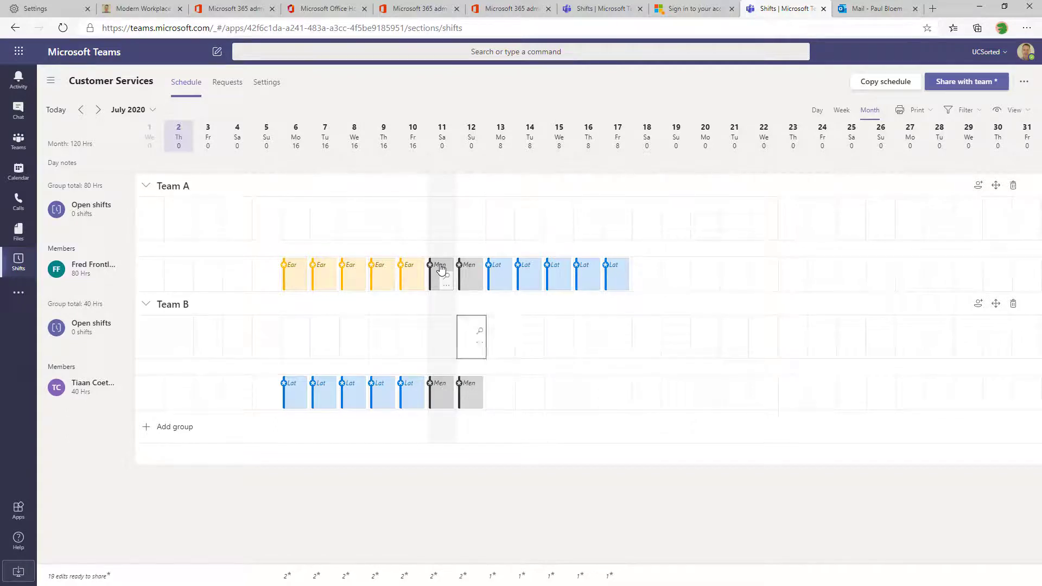
key("Left")
key("Left")
key("Left")
key("Left")
key("Left")
key("Left")
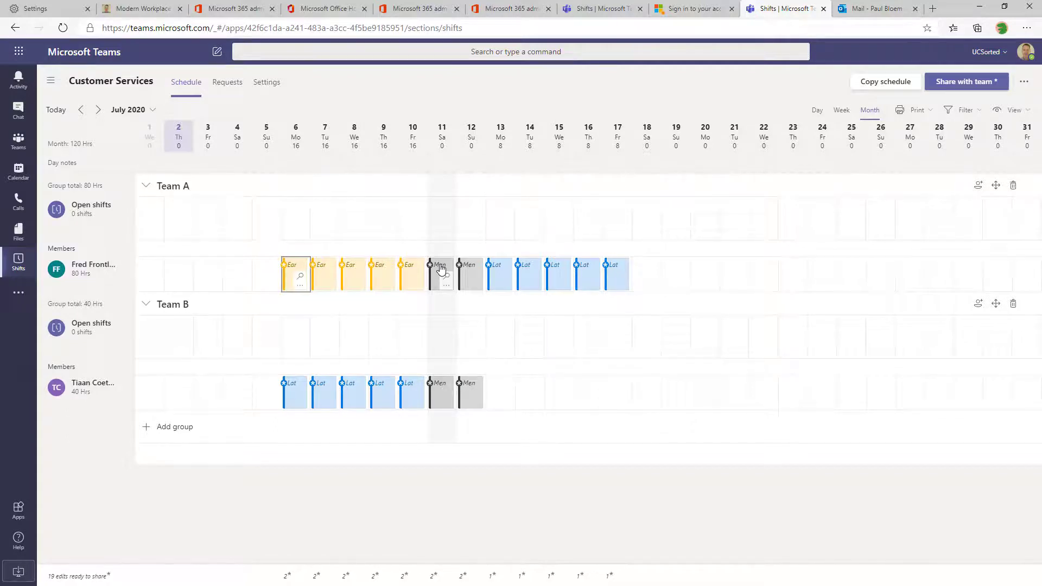
Copy Team A's 6–17 July shifts into the Team B member's row from the 13th
key("shift+Right")
key("shift+Right")
key("shift+Right")
key("shift+Right")
key("shift+Right")
key("shift+Right")
key("shift+Right")
key("shift+Right")
key("shift+Right")
key("shift+Right")
key("shift+Right")
key("Down")
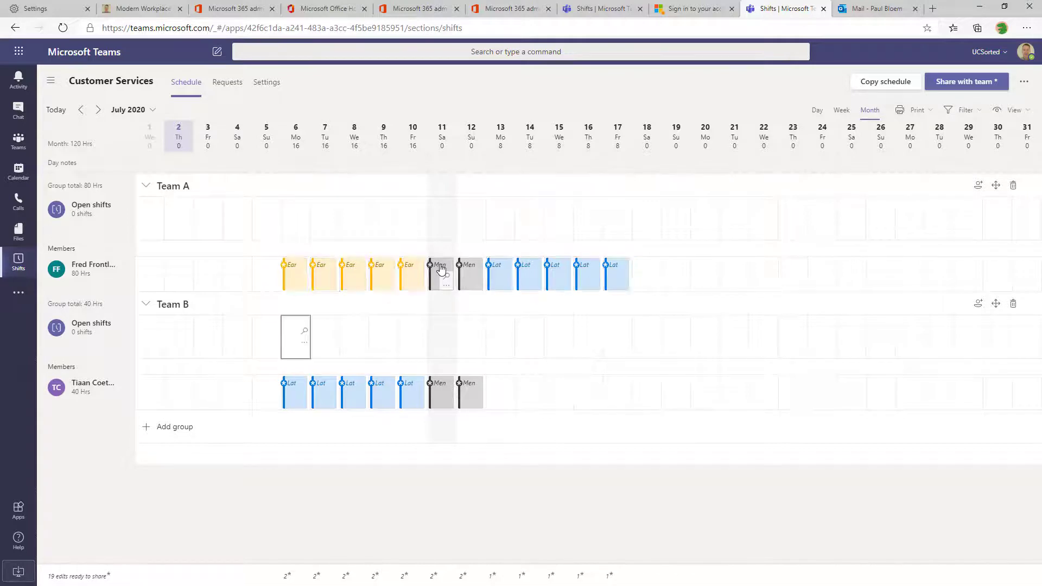
key("Down")
key("Right")
key("Right")
key("Right")
key("Right")
key("Right")
key("Right")
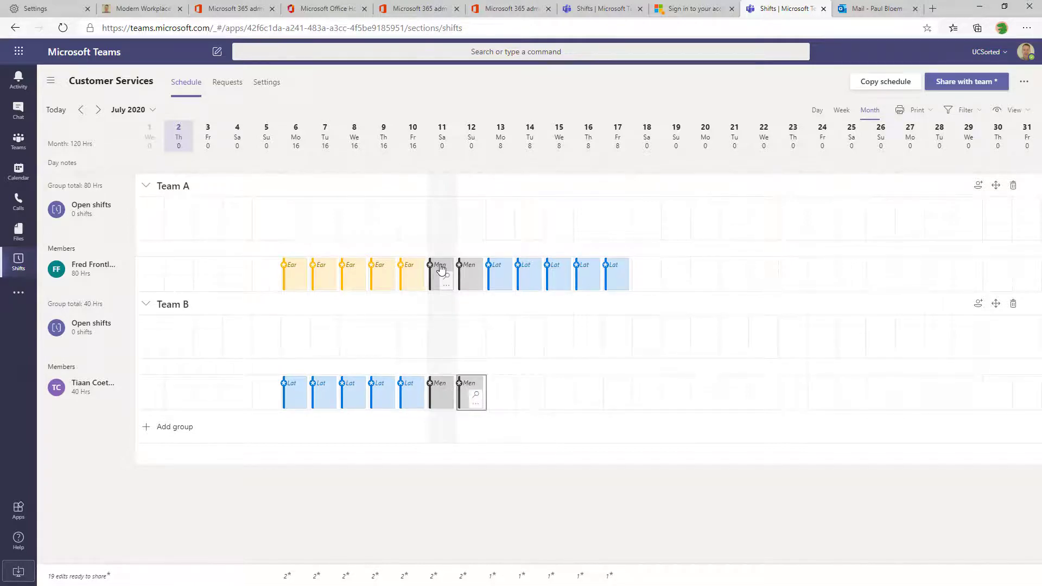
key("Right")
key("ctrl+v")
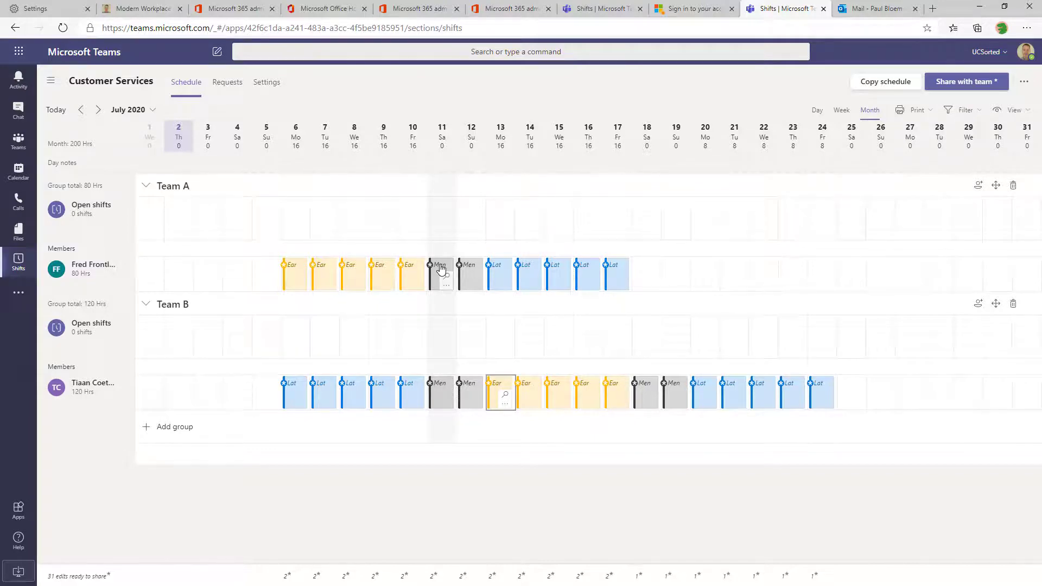
Copy Team B's 11–24 July pattern into Team A's row for 18–31 July
key("Up")
key("Up")
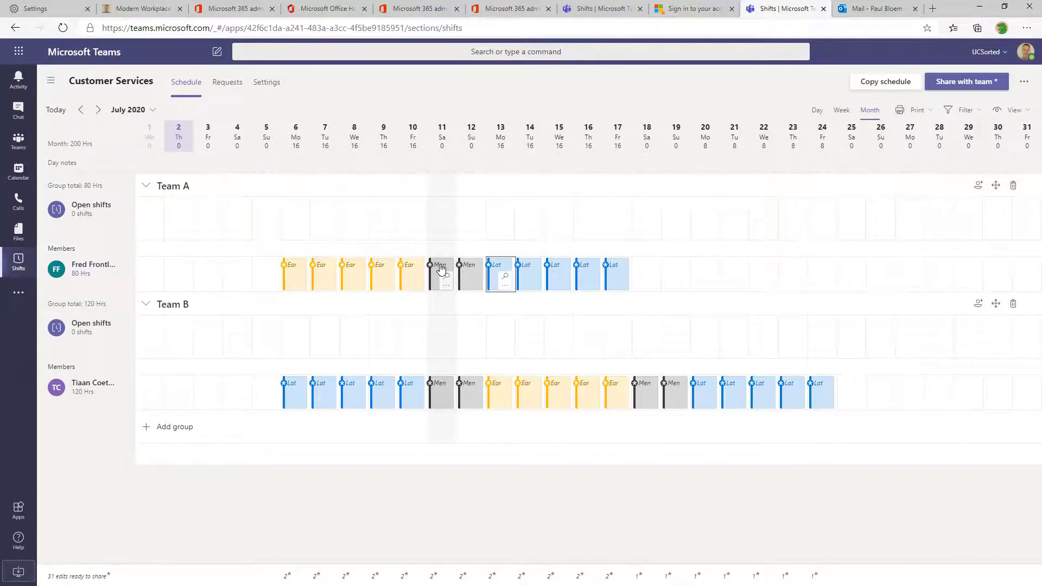
key("Left")
key("Down")
key("Down")
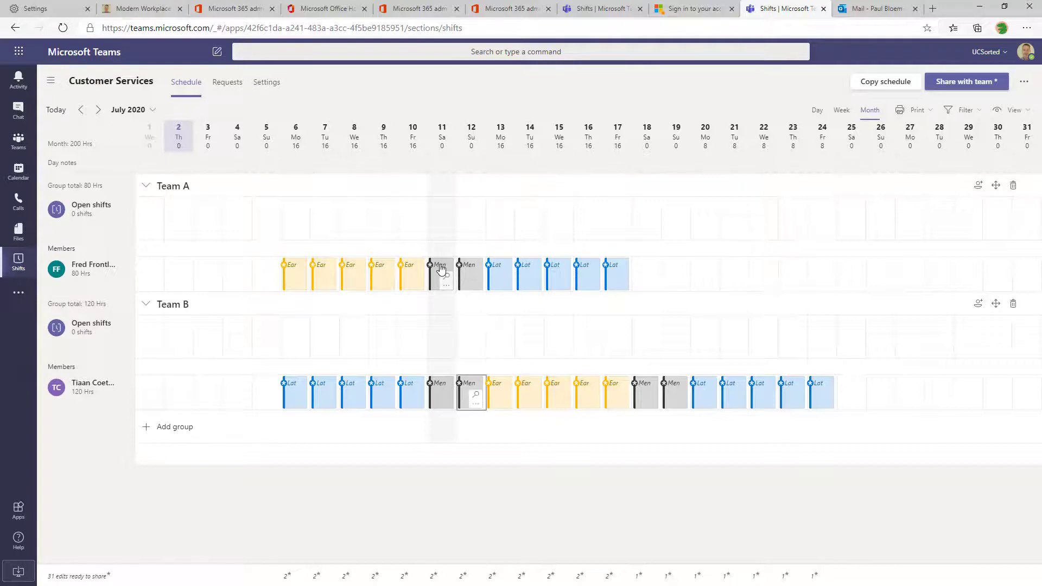
key("Left")
key("shift+Right")
key("shift+Right")
key("shift+Right")
key("shift+Right")
key("shift+Right")
key("shift+Right")
key("shift+Right")
key("shift+Right")
key("shift+Right")
key("shift+Right")
key("shift+Right")
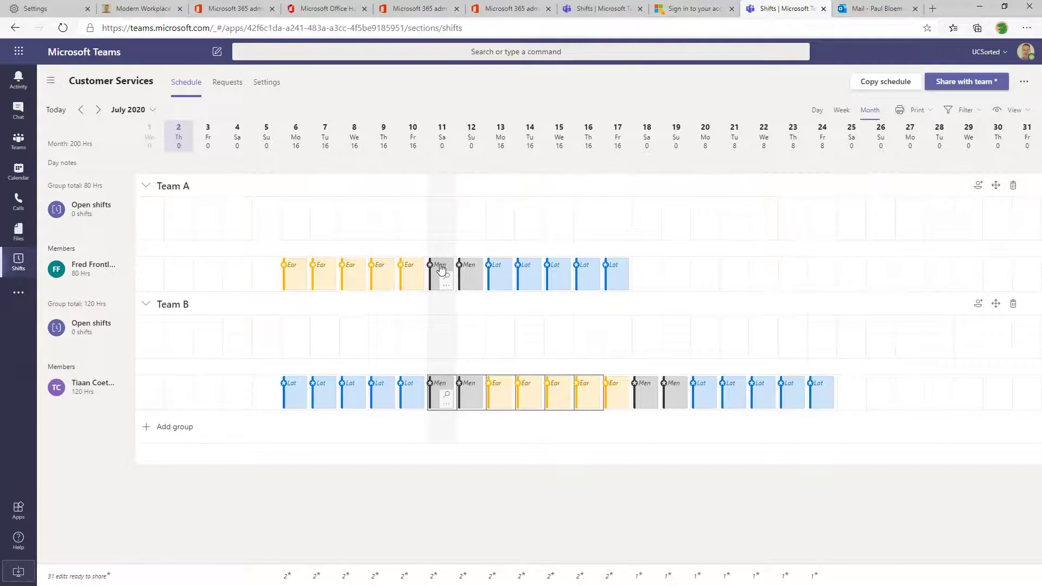
key("shift+Right")
key("shift+Right")
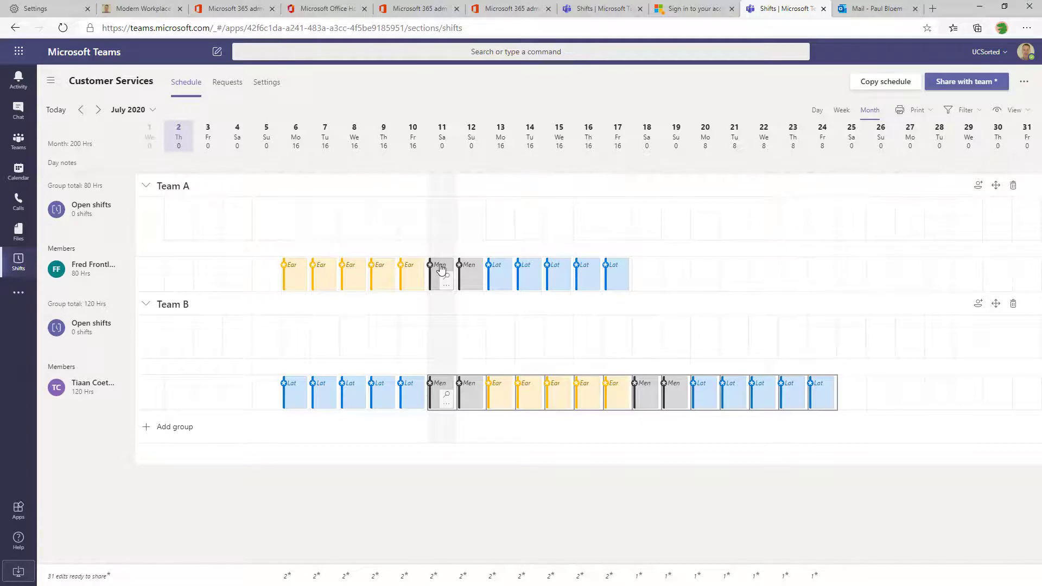
key("Up")
key("Up")
key("Right")
key("Right")
key("Right")
key("Right")
key("Right")
key("Right")
key("Right")
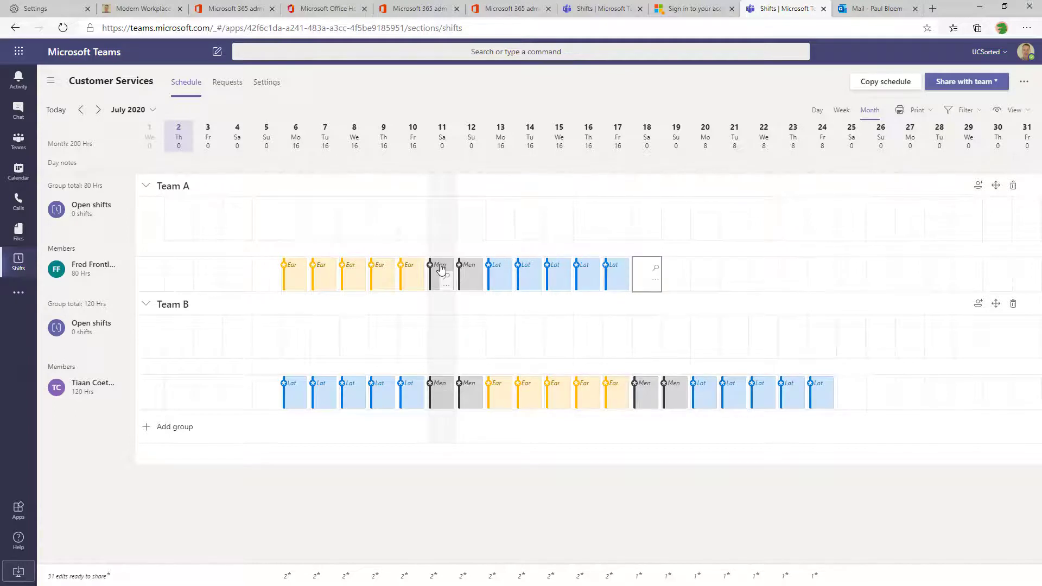
key("ctrl+v")
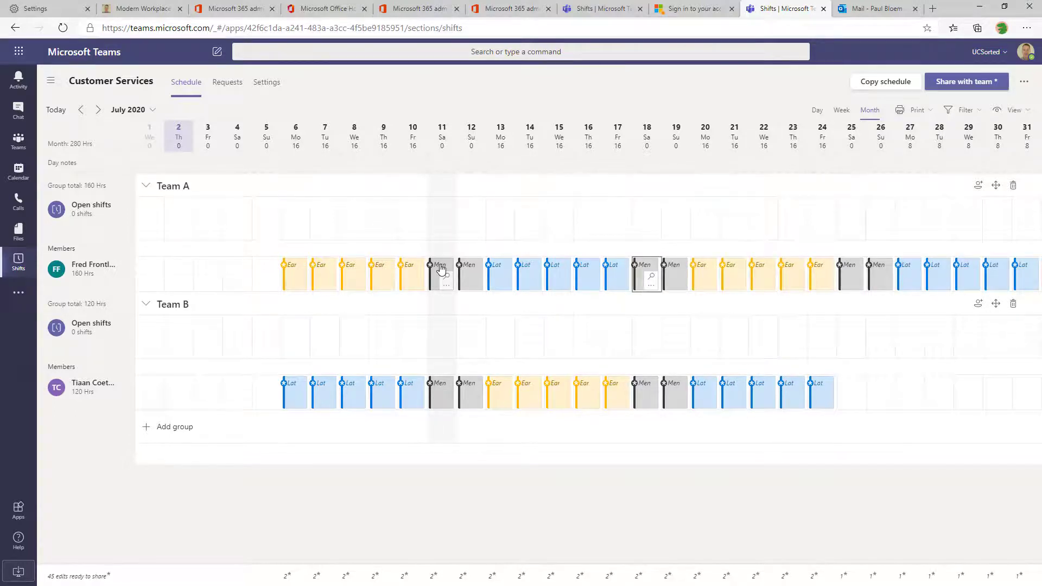
Fill the Team B member's 25–31 July with the copied rotating pattern
key("Down")
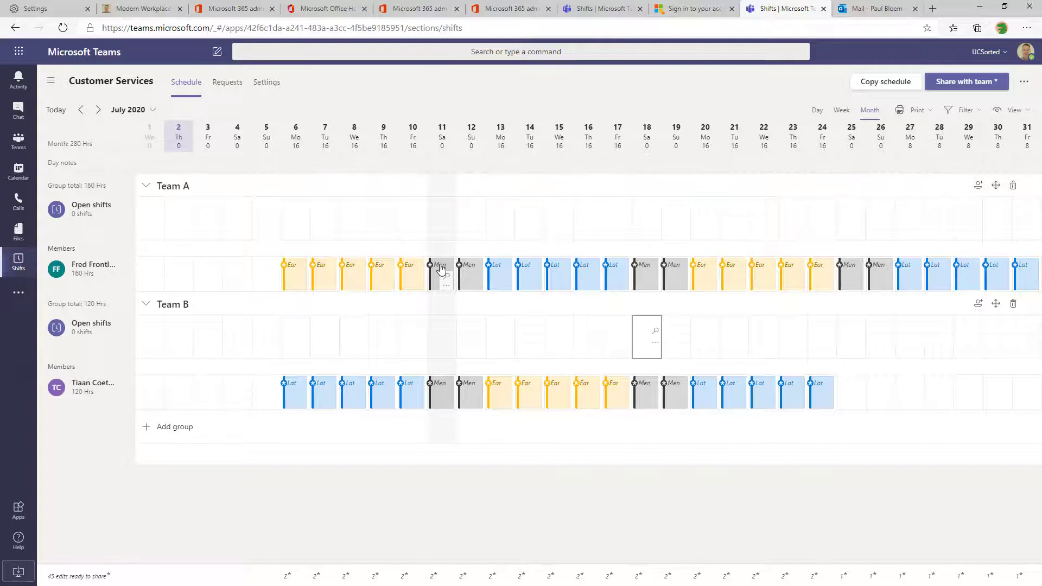
key("Down")
key("Left")
key("Left")
key("Left")
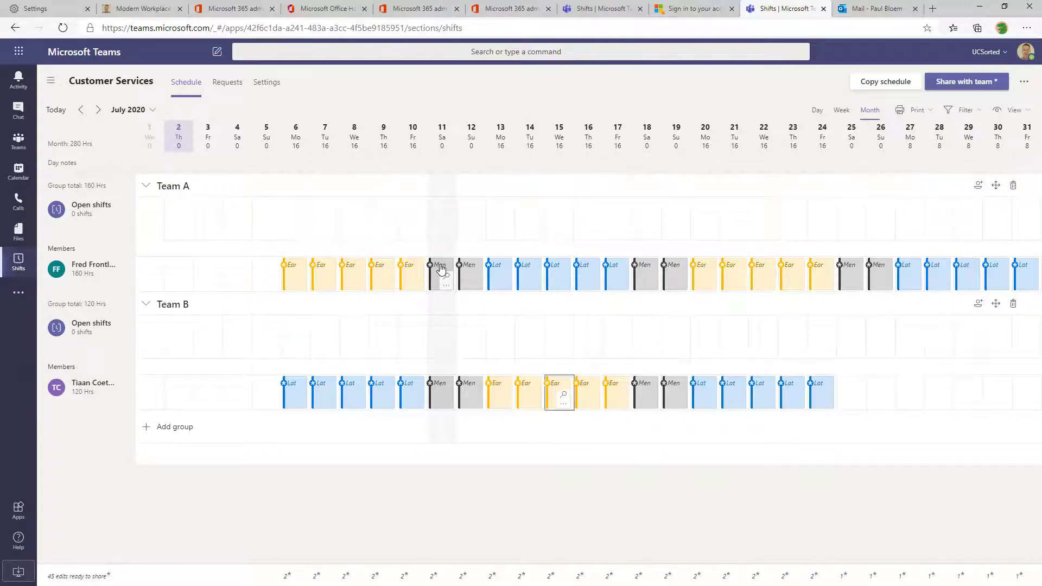
key("Left")
key("Left")
key("Left")
key("Left")
key("shift+Right")
key("shift+Right")
key("shift+Right")
key("shift+Right")
key("shift+Right")
key("shift+Right")
key("shift+Right")
key("shift+Right")
key("shift+Right")
key("shift+Right")
key("shift+Right")
key("shift+Right")
key("shift+Right")
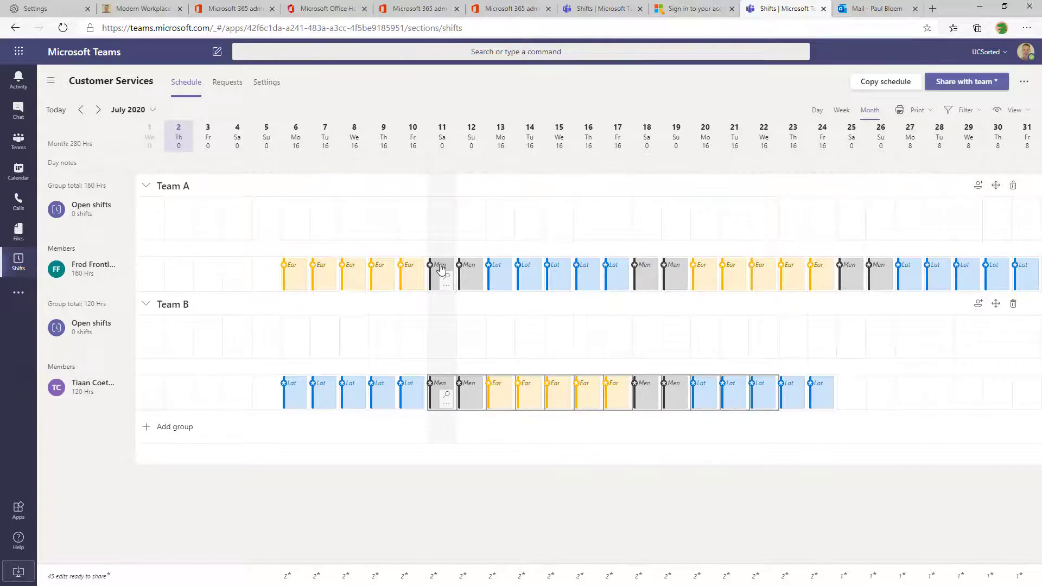
key("Right")
key("Right")
key("Right")
key("Right")
key("Right")
key("Right")
key("Right")
key("Right")
key("Right")
key("Right")
key("Right")
key("Right")
key("Right")
key("Right")
key("Right")
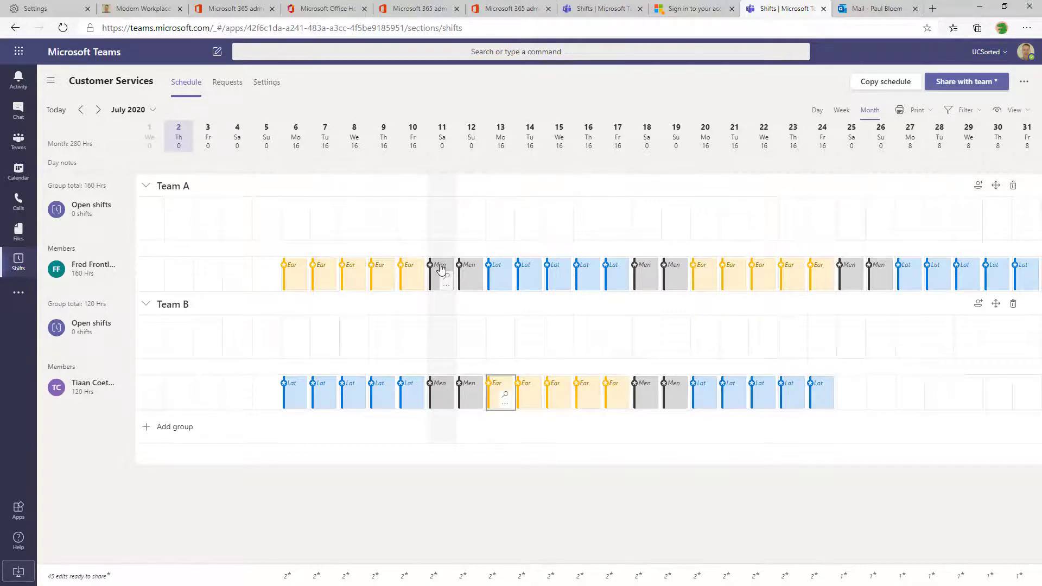
key("Left")
key("ctrl+v")
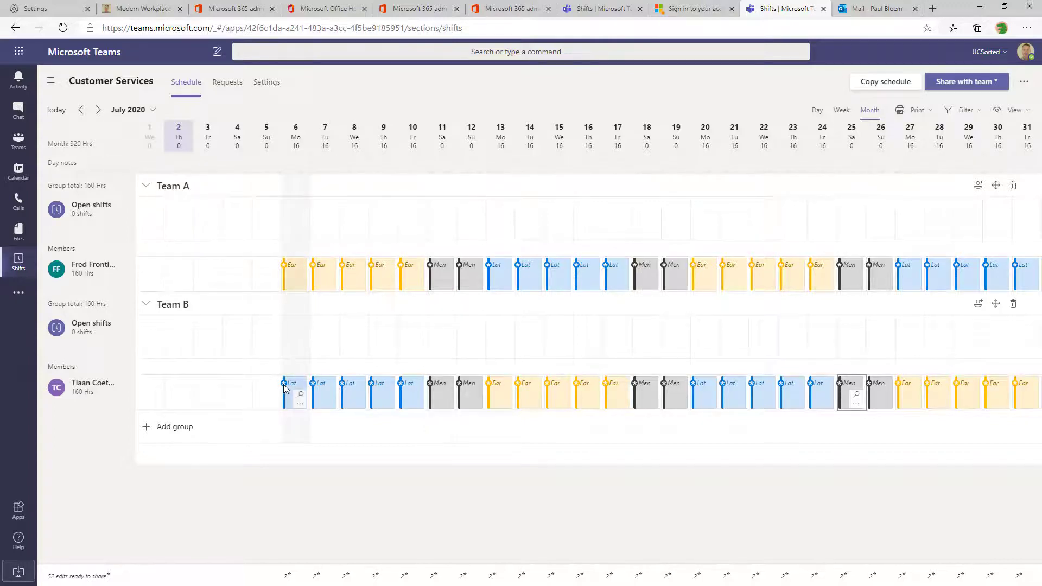
Create a Team C group and check the Excel roster for its members
left_click(154, 426)
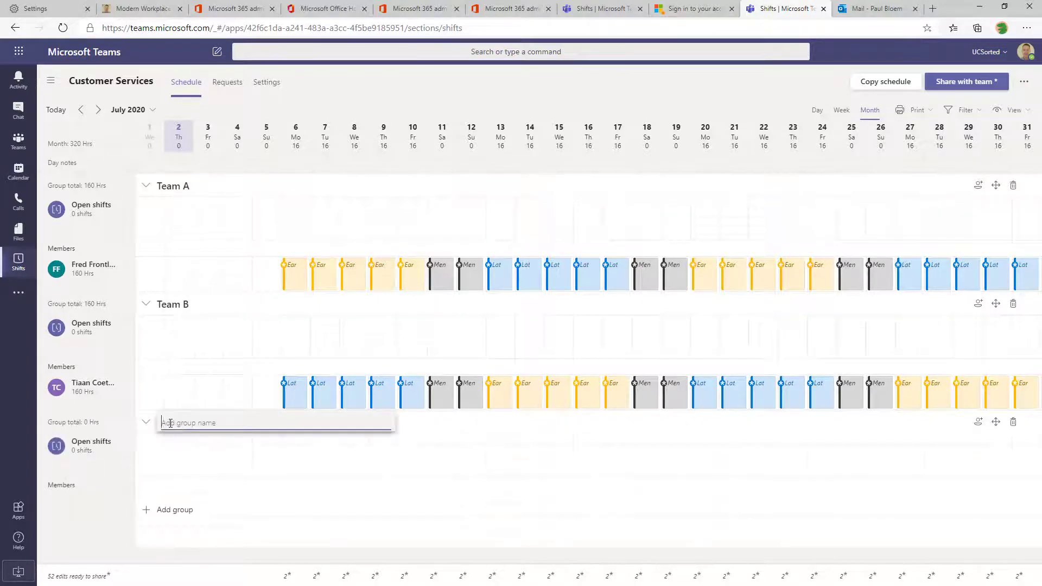
type("Team C")
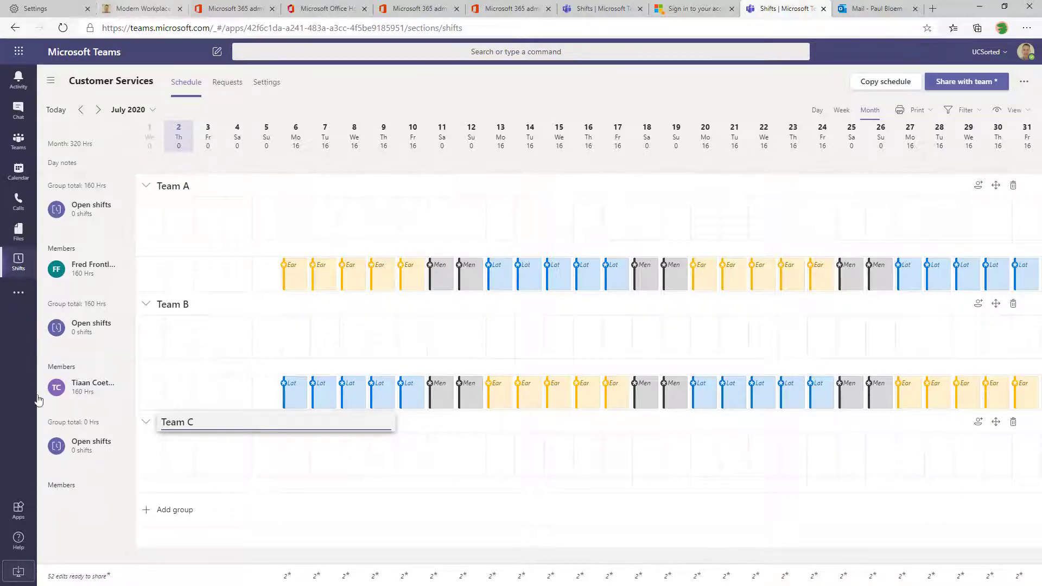
left_click(977, 424)
key("alt+Tab")
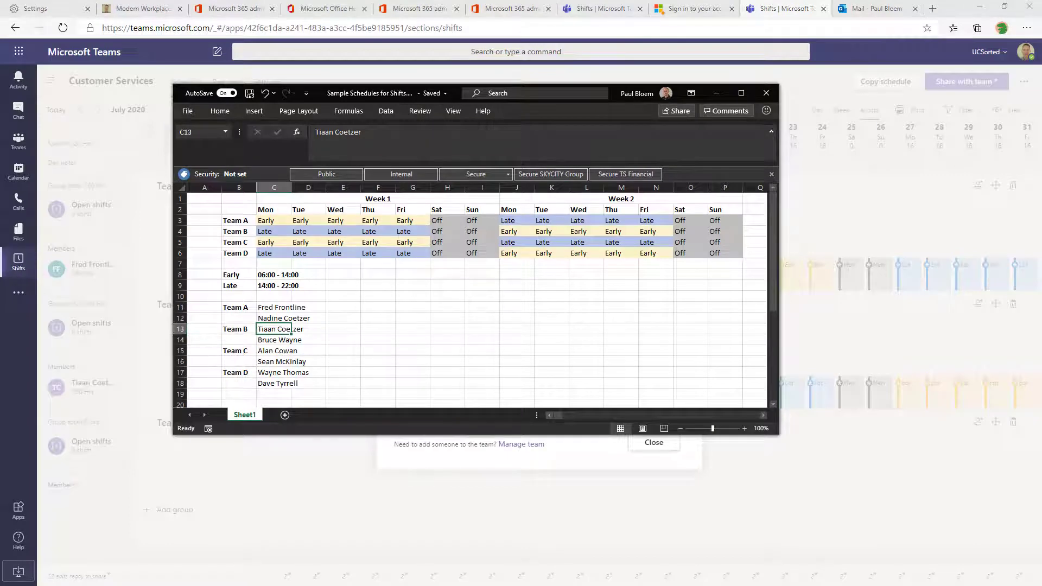
left_click(715, 93)
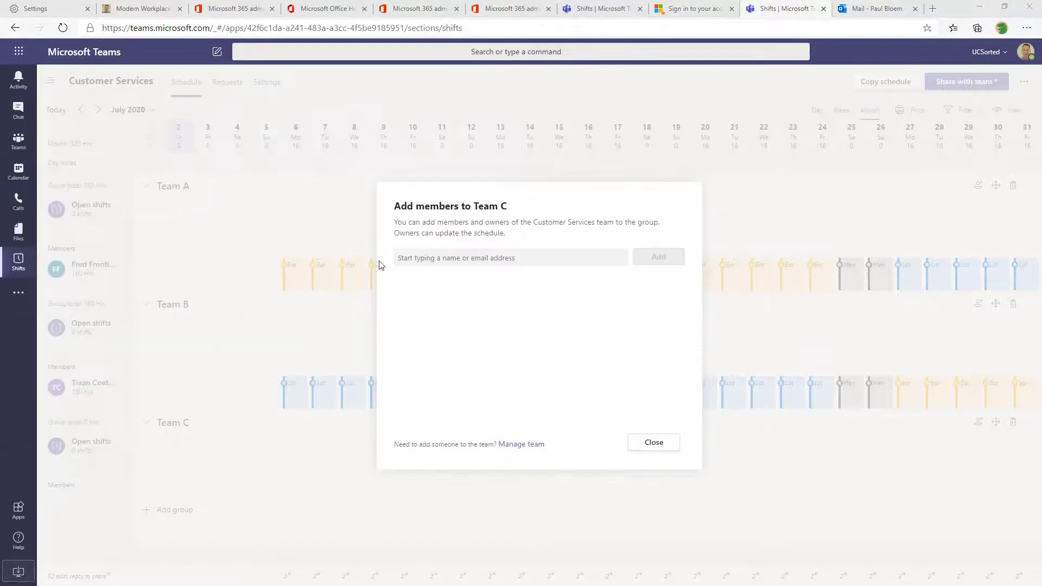
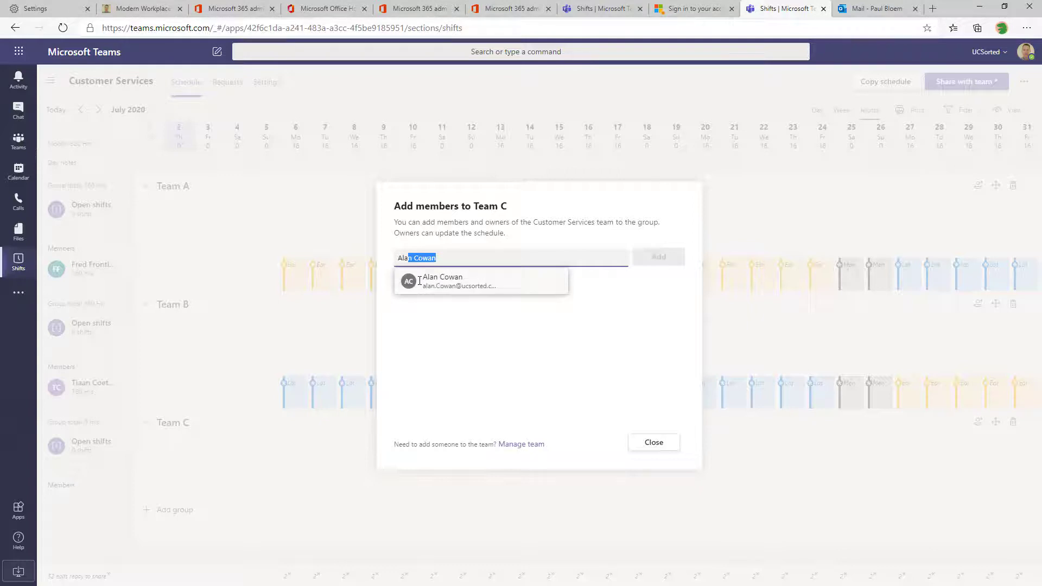
Search for and add the two roster colleagues to Team C
left_click(420, 280)
left_click(672, 259)
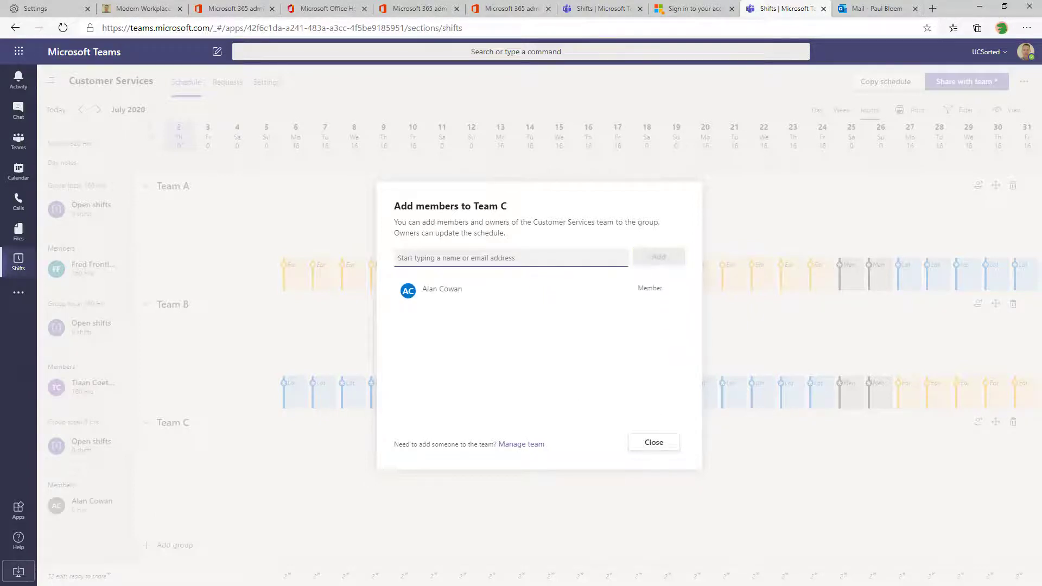
left_click(531, 259)
type("Sea")
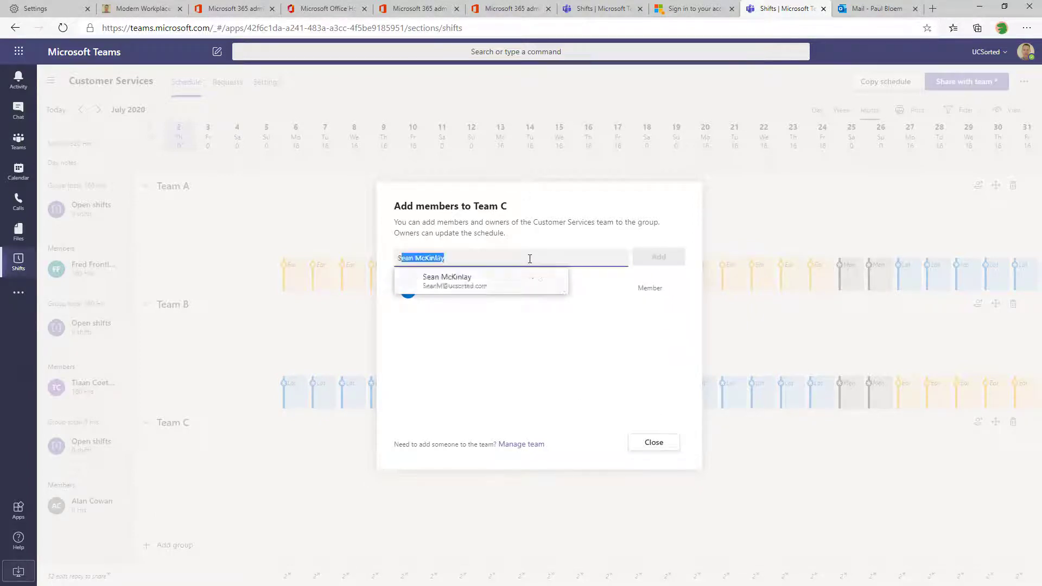
type("n")
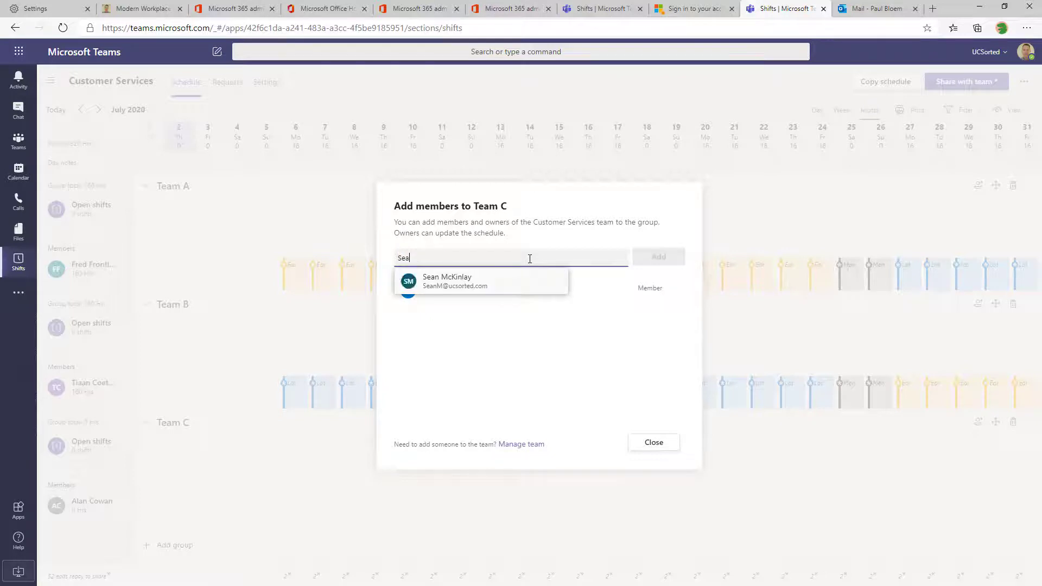
left_click(417, 287)
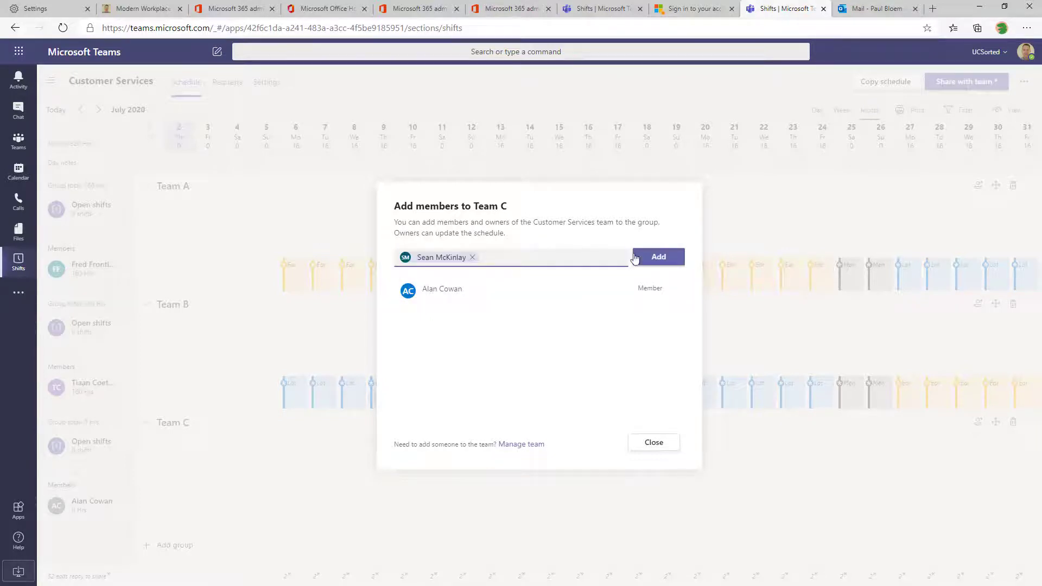
left_click(638, 258)
left_click(654, 442)
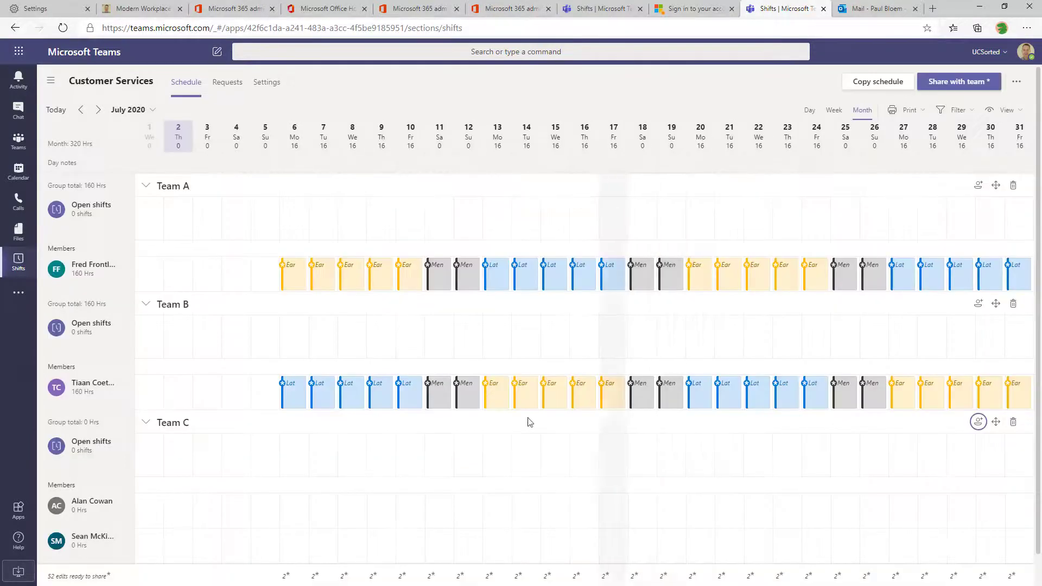
Search for and add a second colleague to Team B
scroll(216, 385, "down", 1)
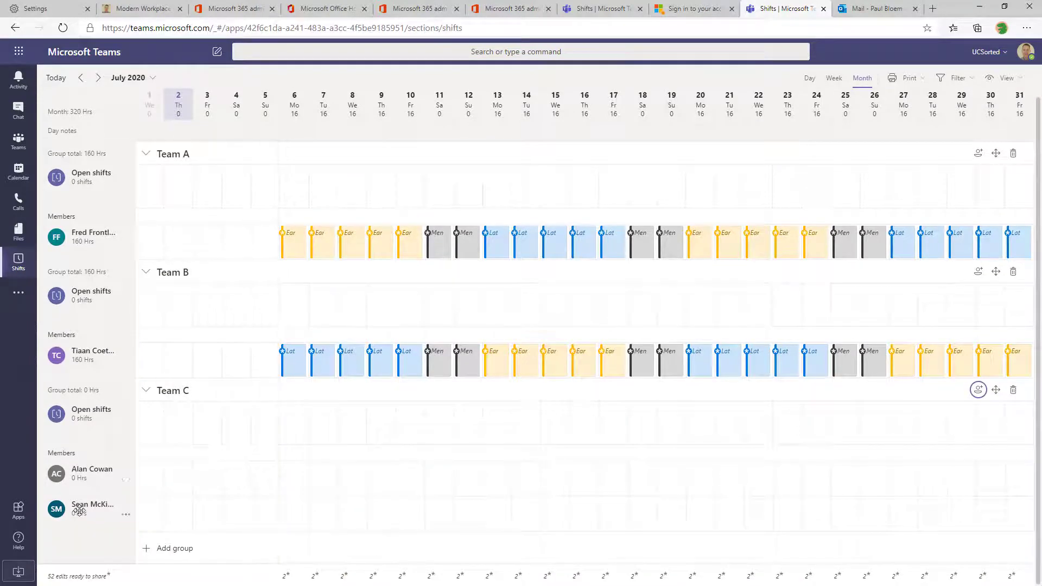
left_click(190, 553)
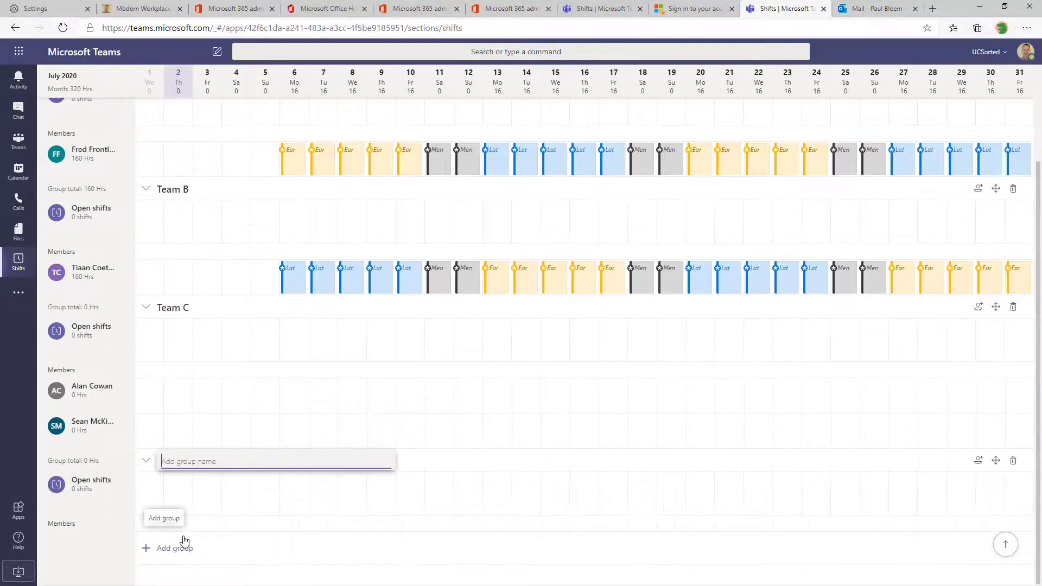
type("Team D")
key("Return")
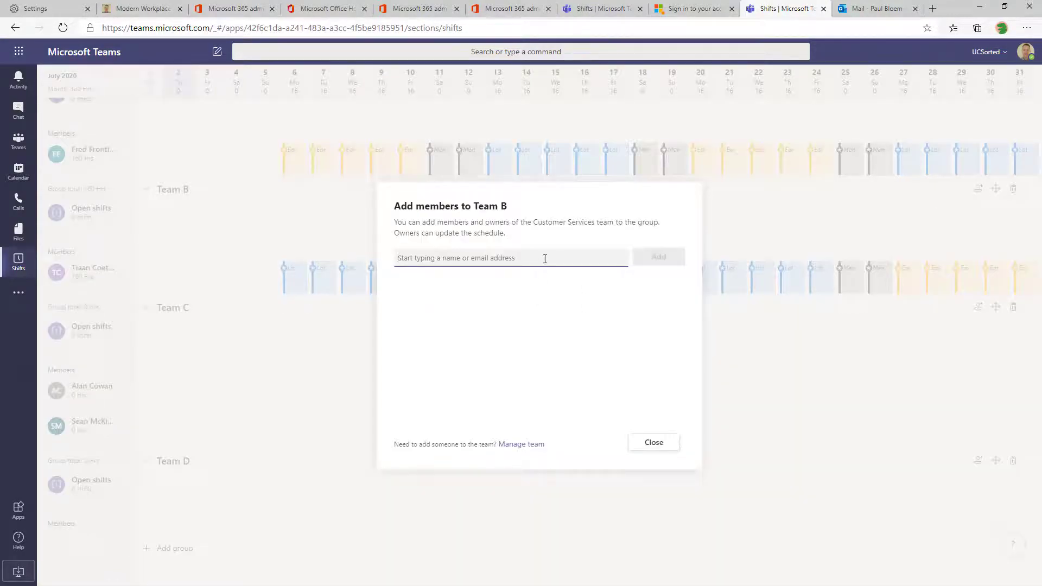
left_click(544, 259)
type("Bru")
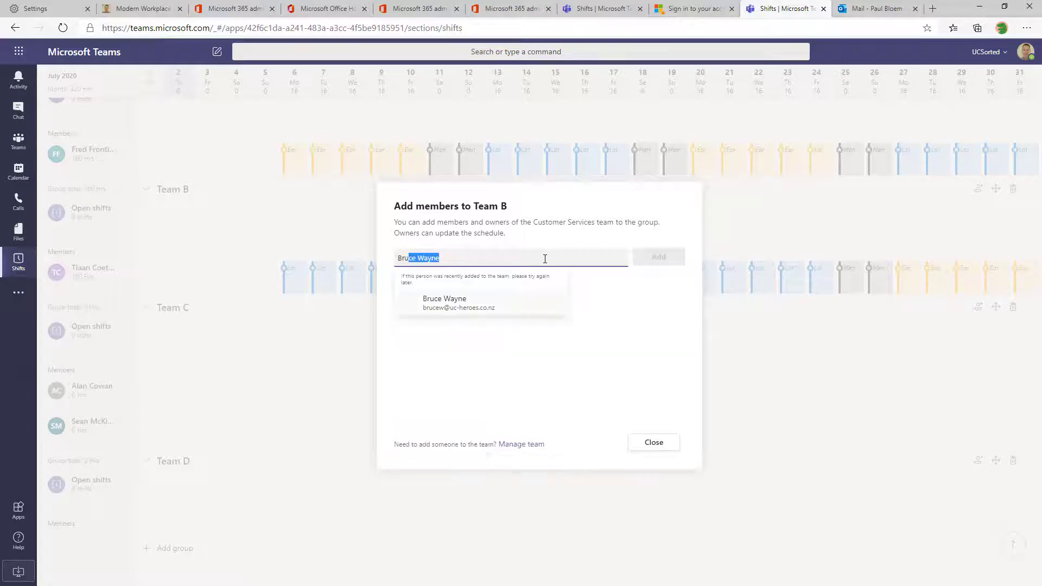
type("ce W")
left_click(439, 299)
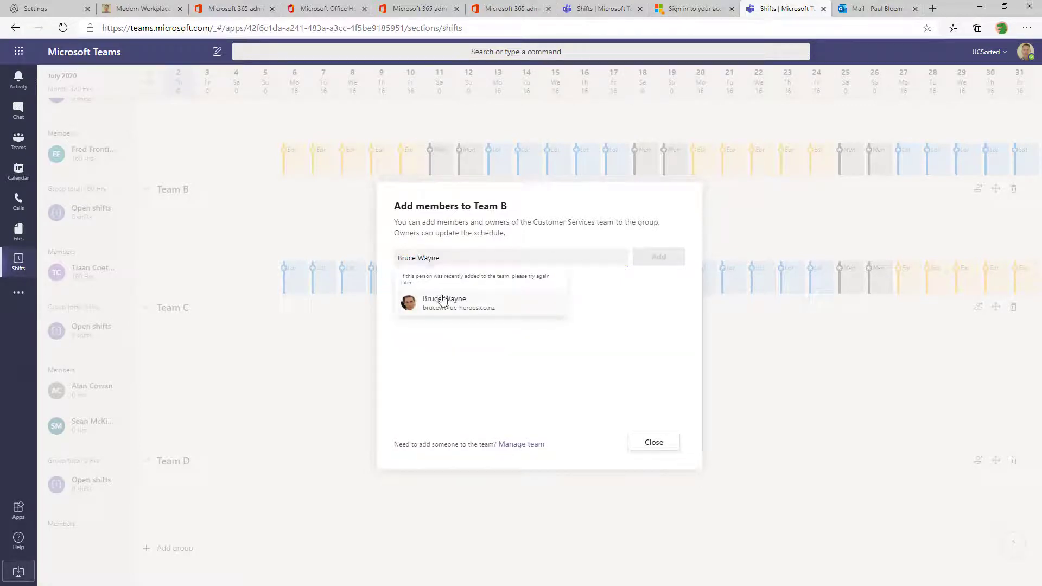
left_click(659, 258)
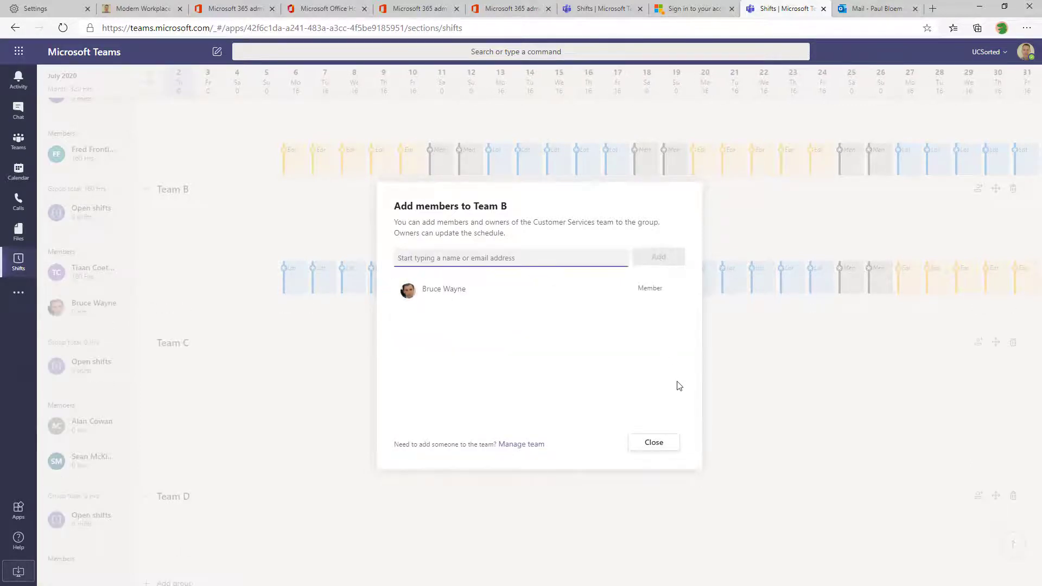
left_click(654, 443)
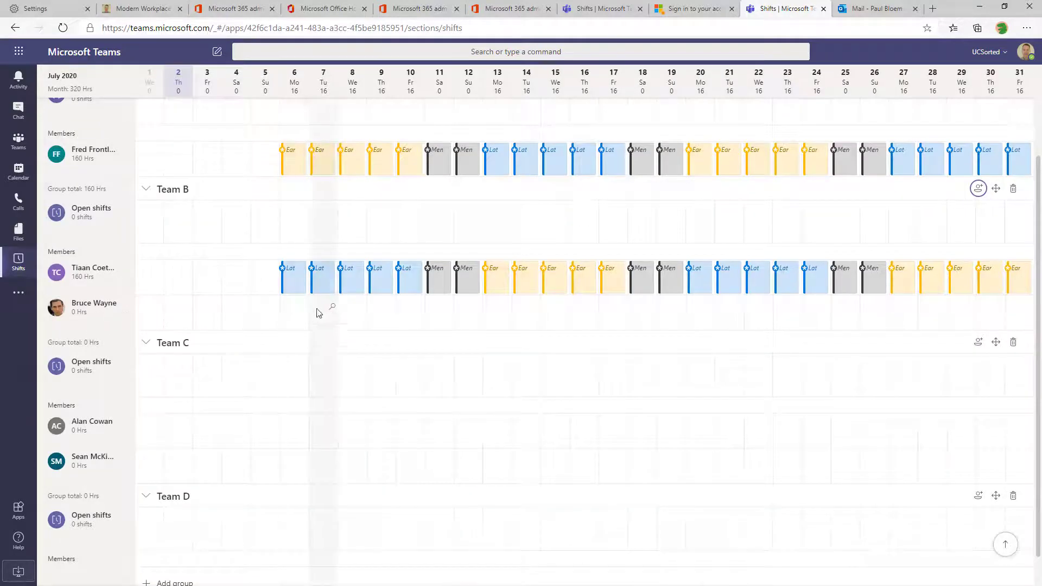
Copy the existing Team B member's 6–31 July shifts into the new member's row
left_click(300, 277)
left_click_drag(301, 277, 1021, 291)
left_click(299, 321)
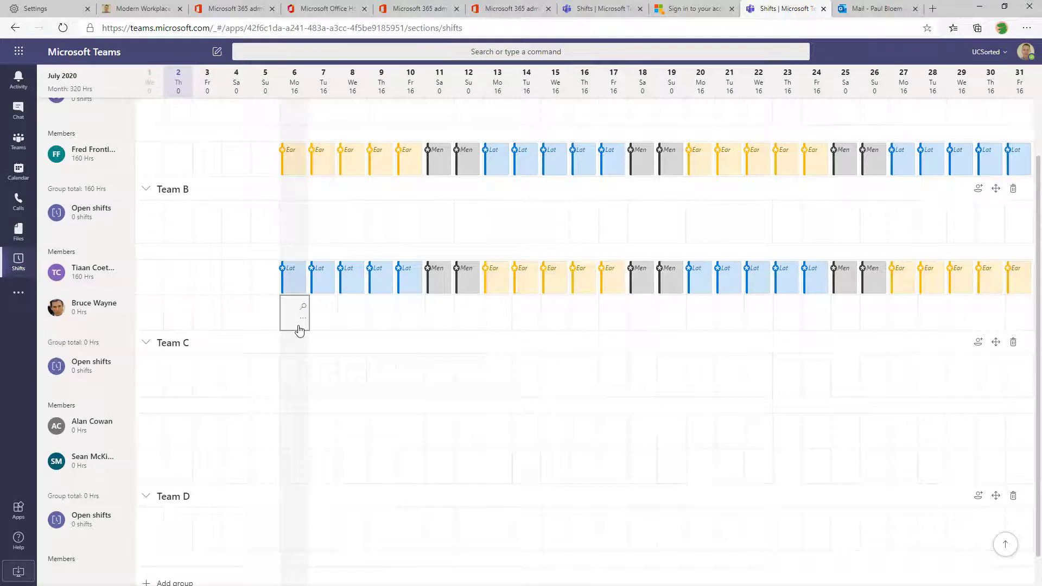
key("ctrl+v")
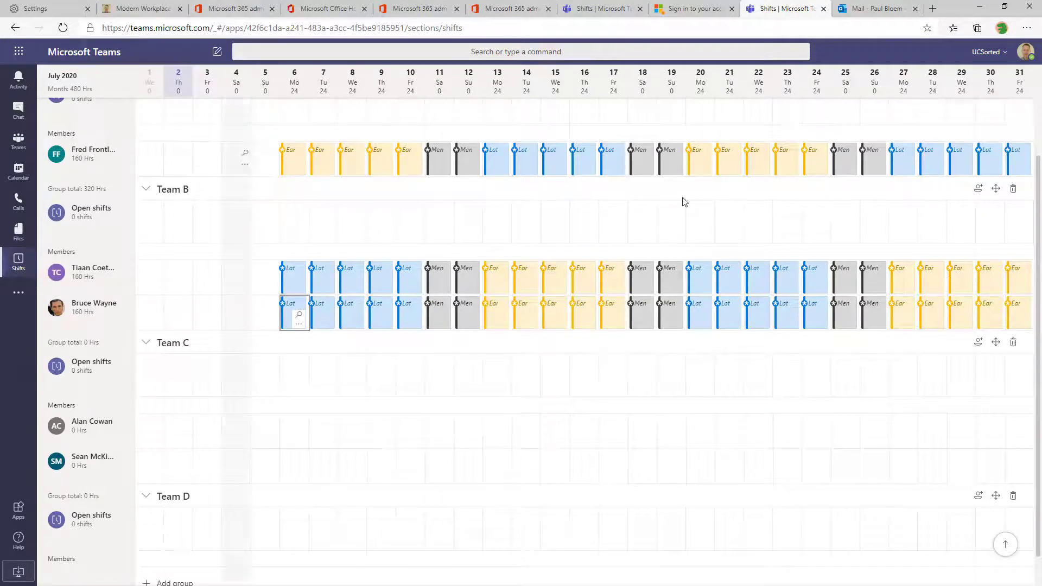
scroll(980, 186, "up", 3)
Add a second member to Team A from the people suggestions
left_click(978, 186)
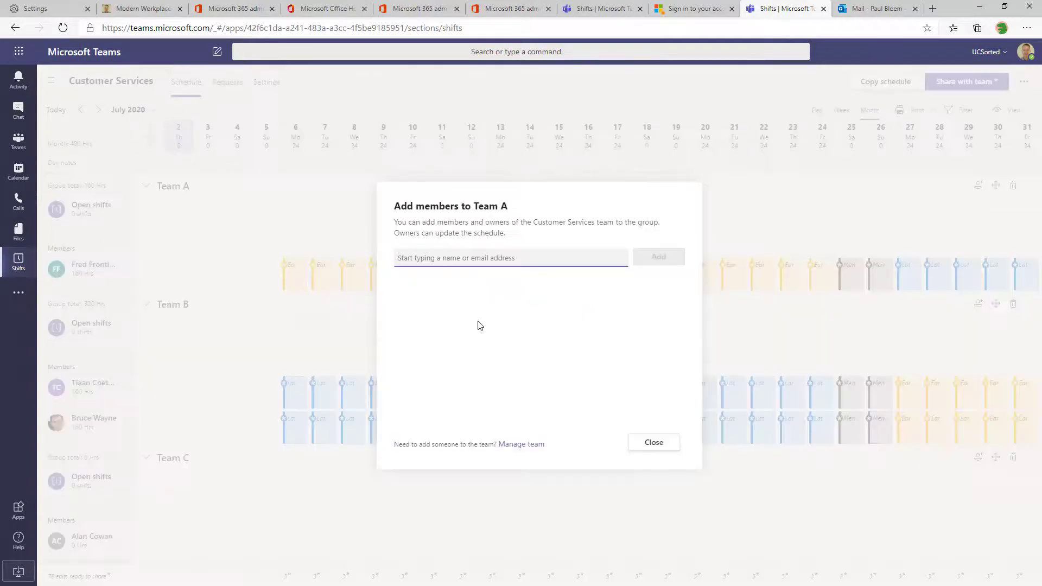
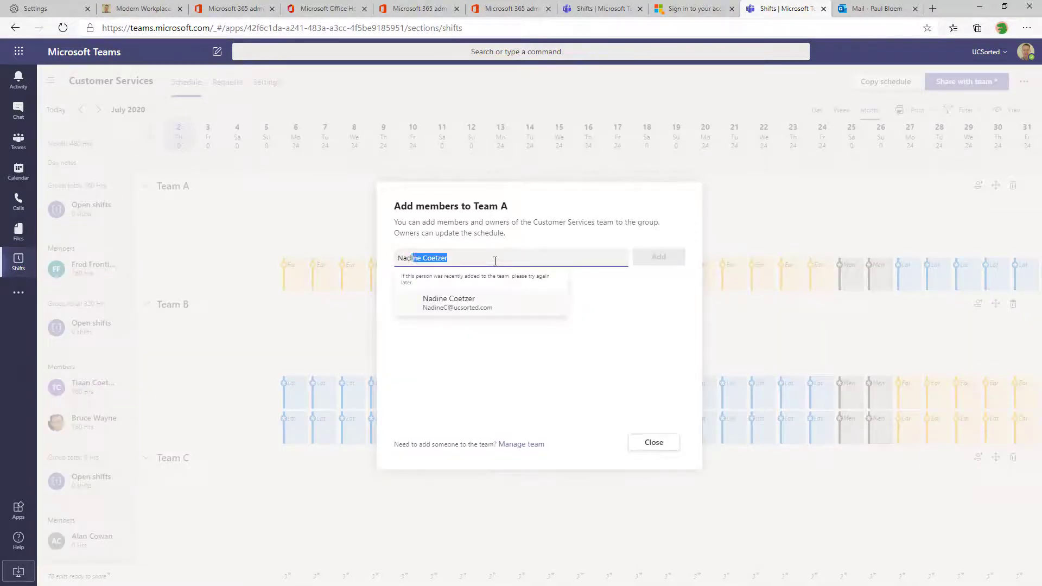
left_click(465, 304)
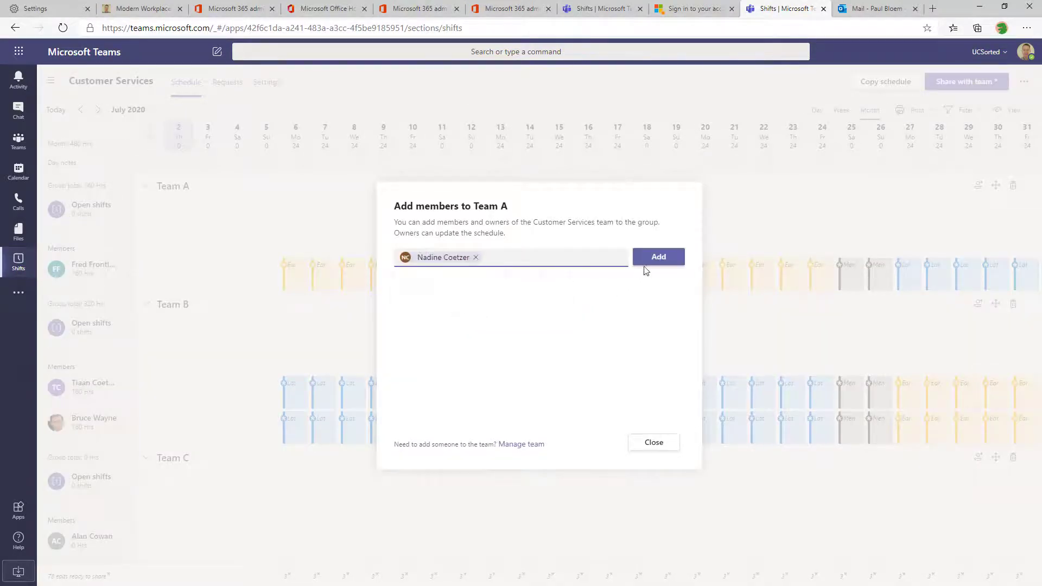
left_click(649, 258)
left_click(654, 442)
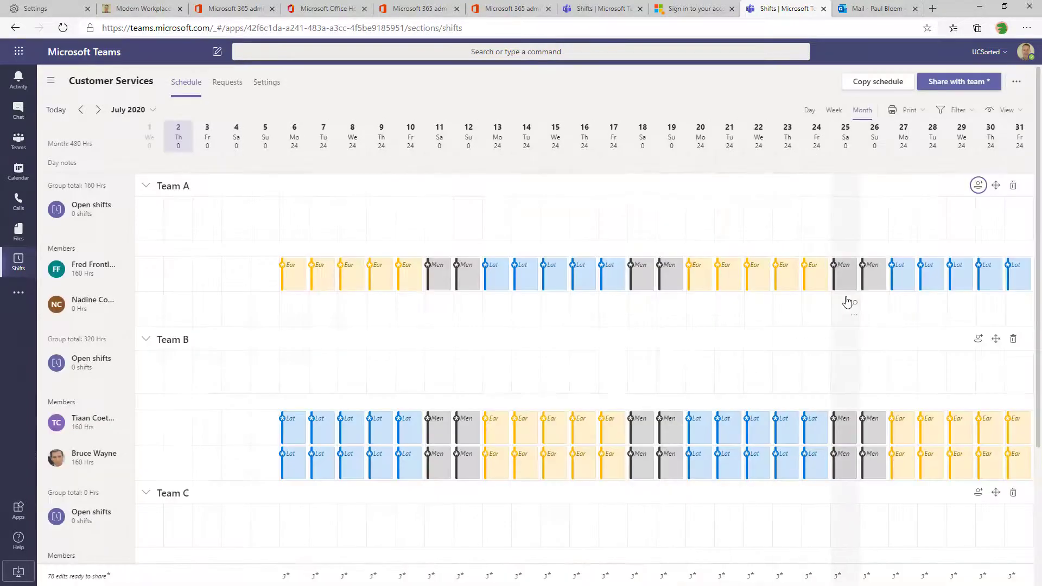
Copy the first Team A member's July shifts into the new member's row
left_click_drag(298, 270, 1023, 270)
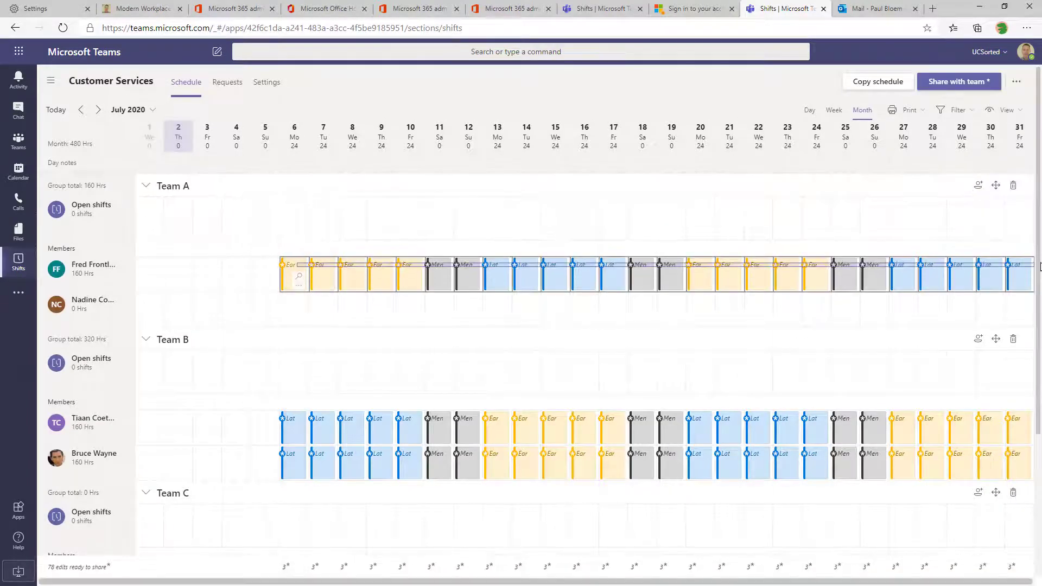
key("ctrl+c")
key("Down")
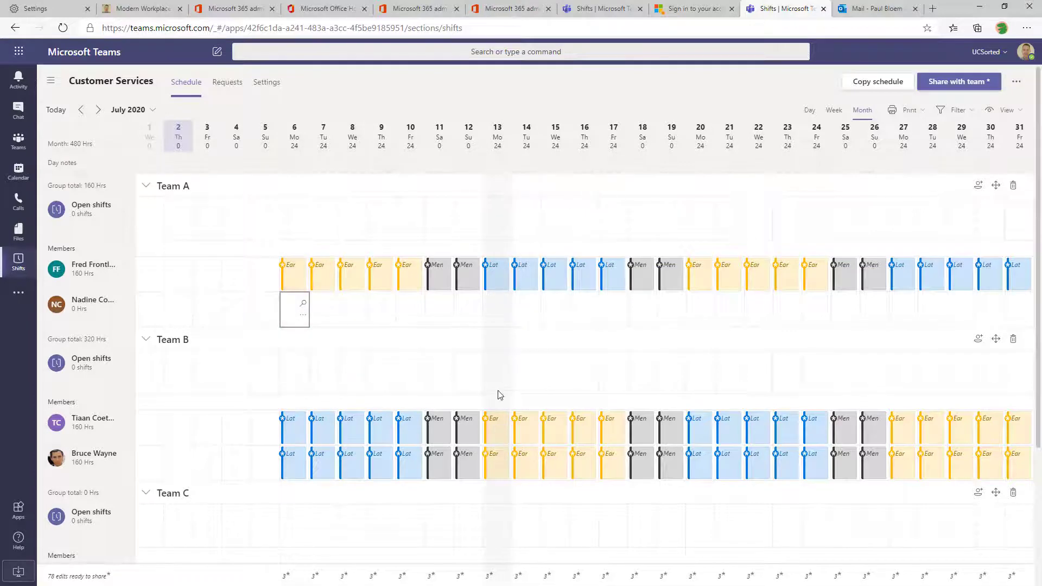
key("ctrl+v")
Paste both Team A members' July rotation into Team C's two member rows
scroll(446, 352, "down", 3)
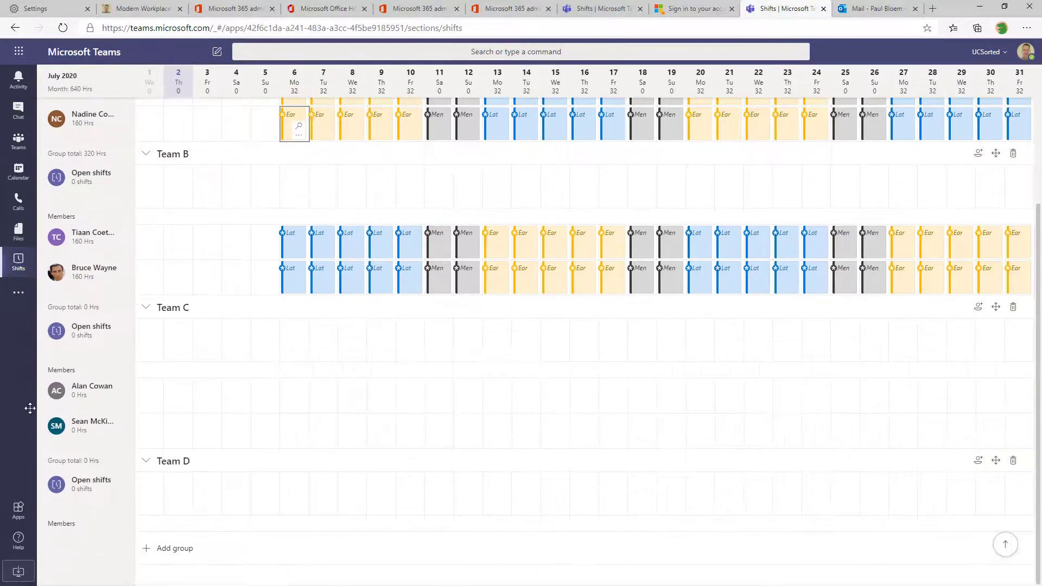
scroll(428, 410, "up", 3)
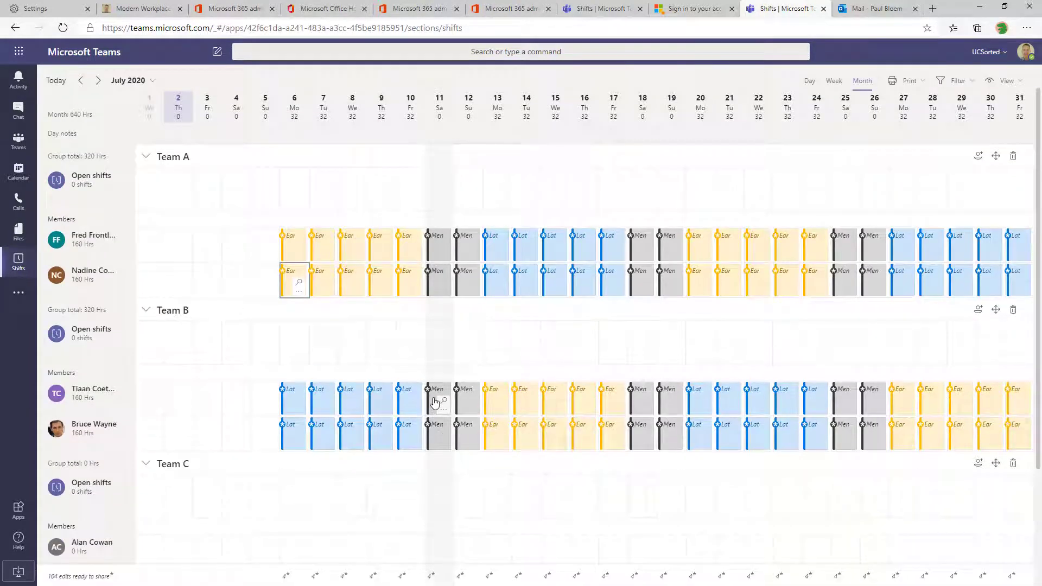
left_click_drag(282, 211, 1027, 319)
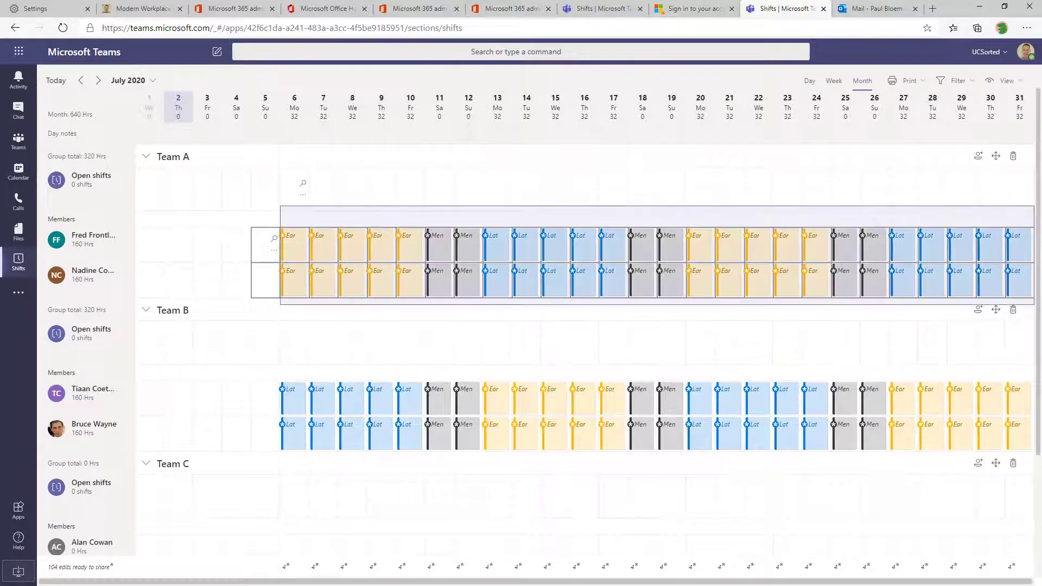
scroll(497, 296, "down", 3)
scroll(412, 328, "up", 3)
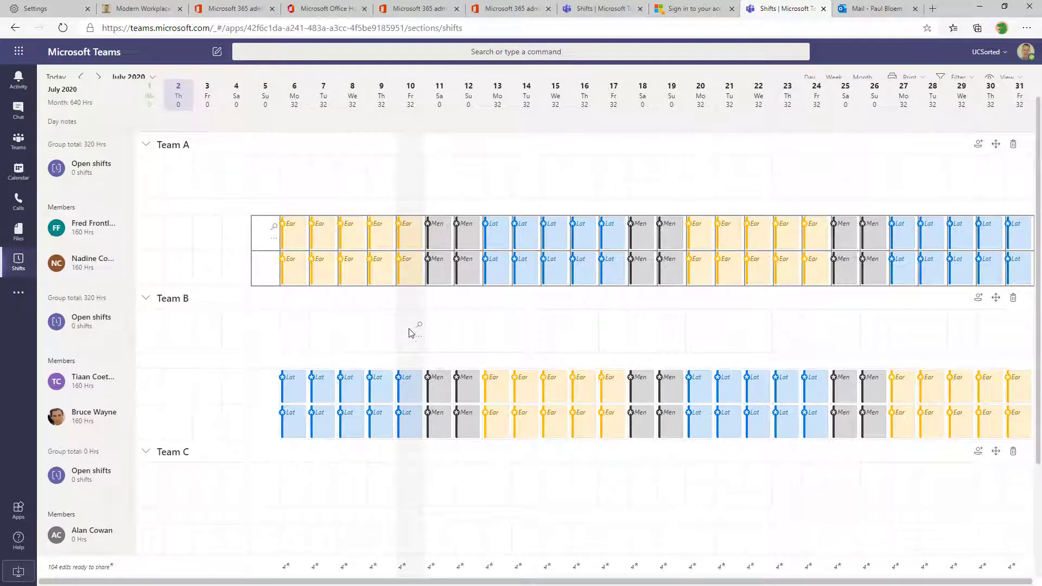
scroll(411, 332, "down", 3)
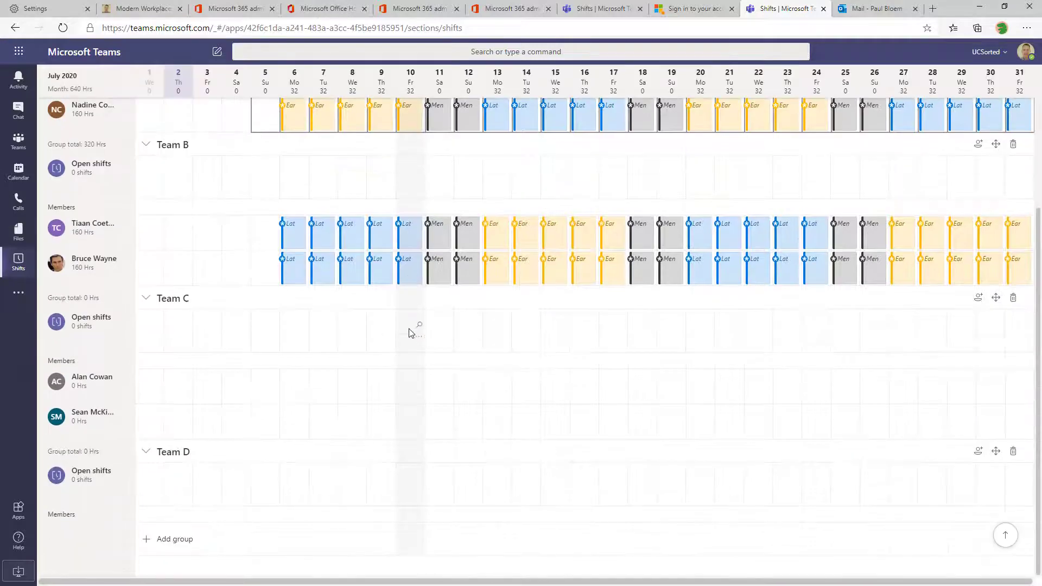
left_click(263, 389)
key("ctrl+v")
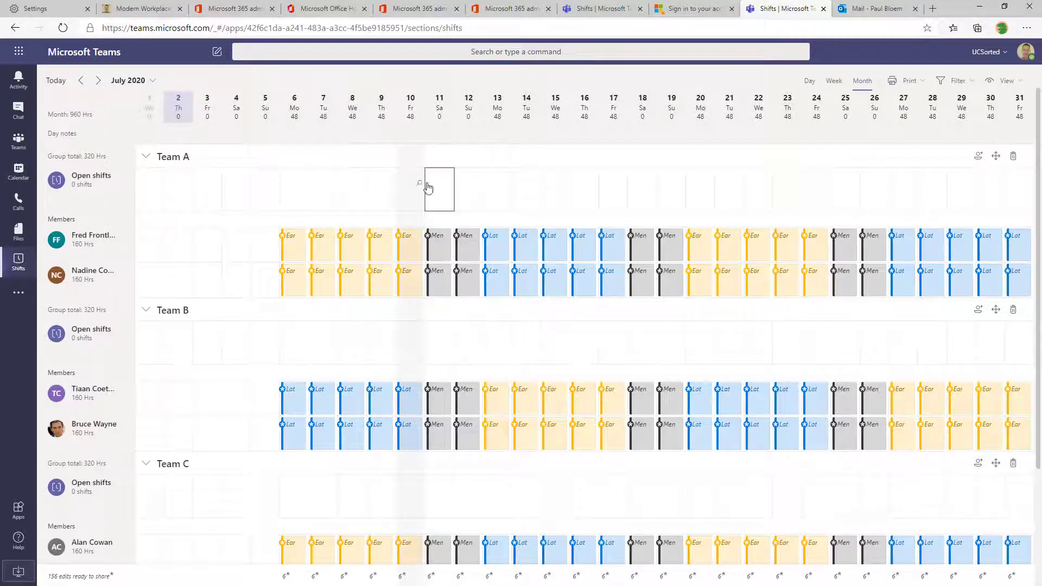
right_click(447, 198)
Start a July 11 Team A open shift, coloured dark blue and labelled Stock Take
left_click(413, 225)
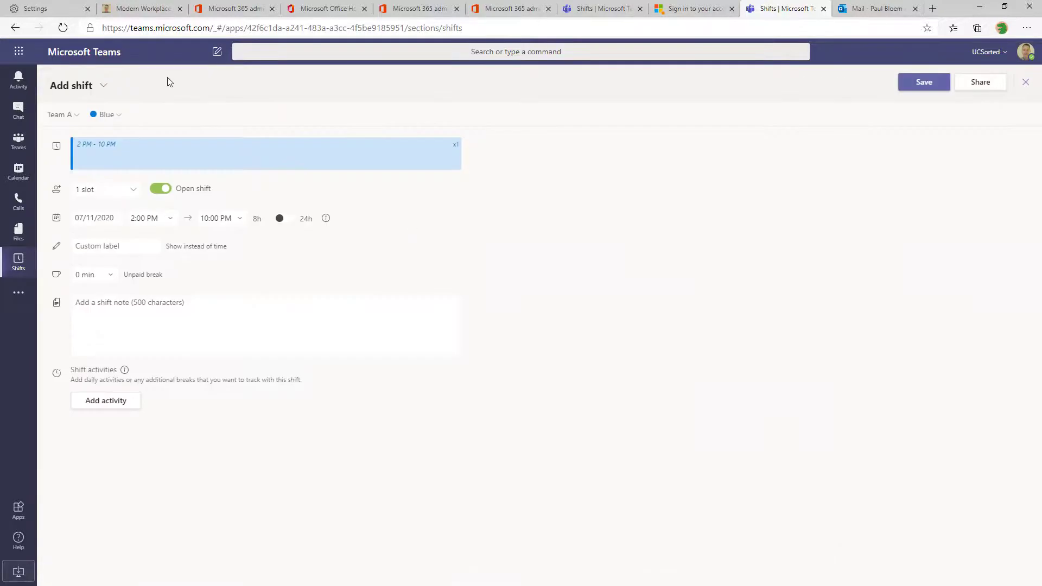
left_click(119, 115)
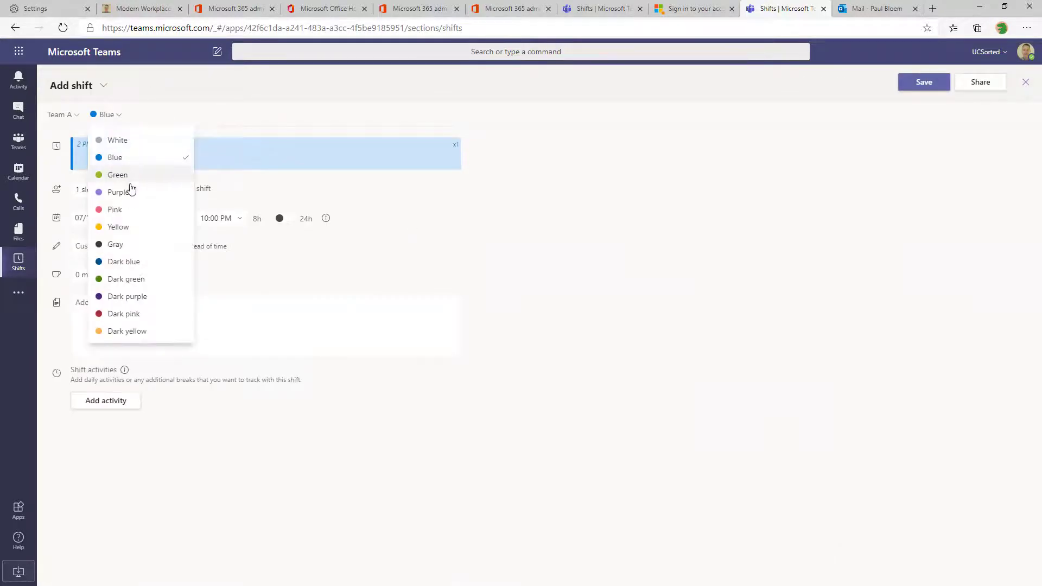
left_click(130, 262)
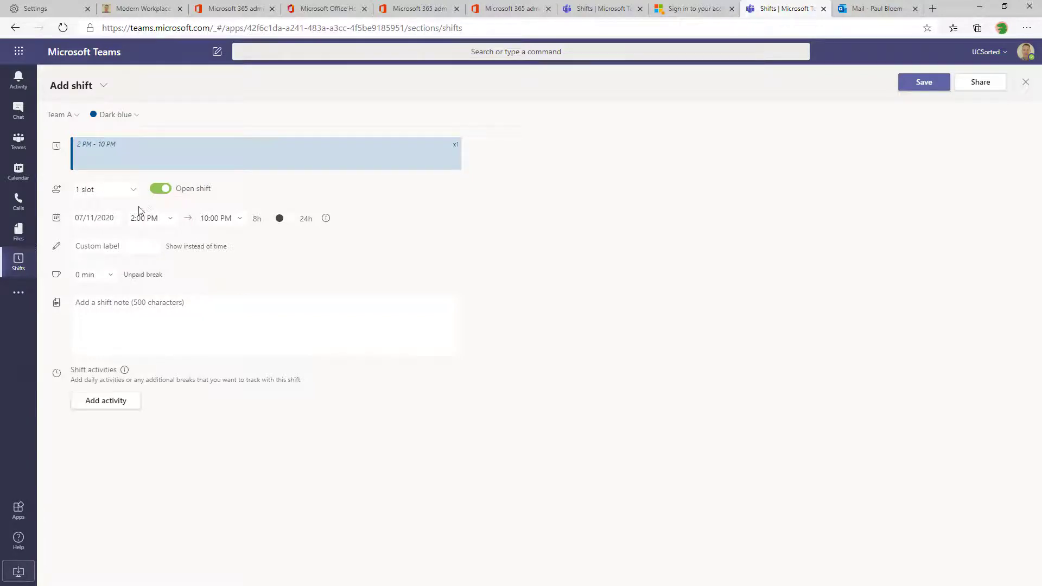
left_click(133, 247)
type("Stock Take")
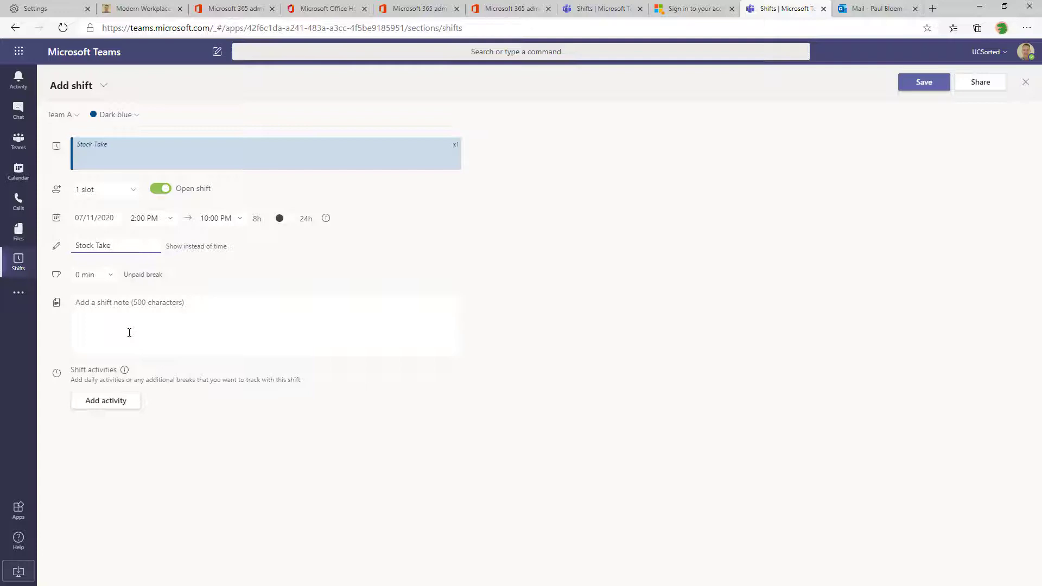
left_click(129, 333)
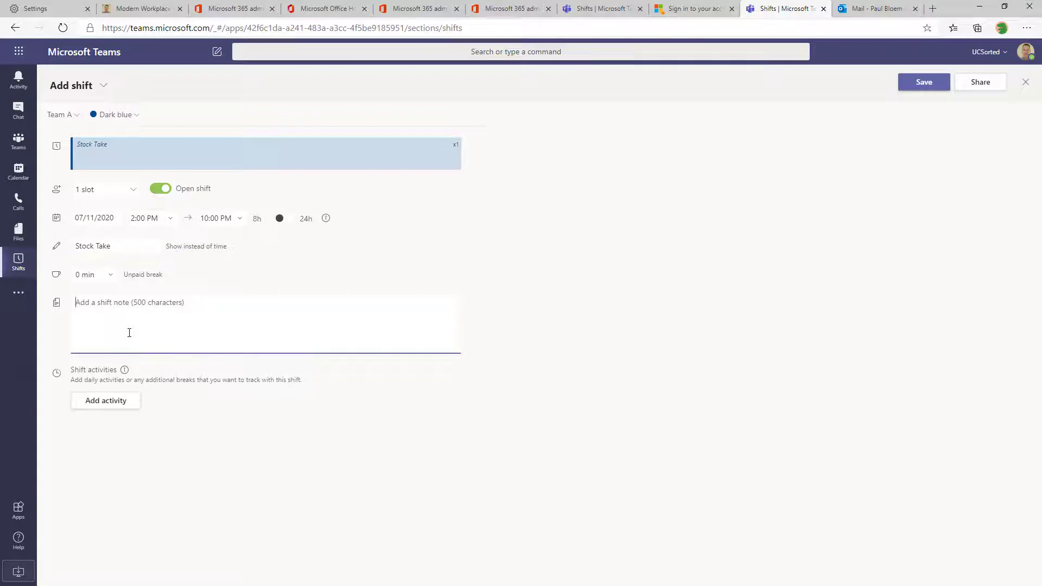
Set the shift to 9:00 AM–4:00 PM with a note seeking volunteers, and save
left_click(170, 219)
scroll(143, 272, "up", 5)
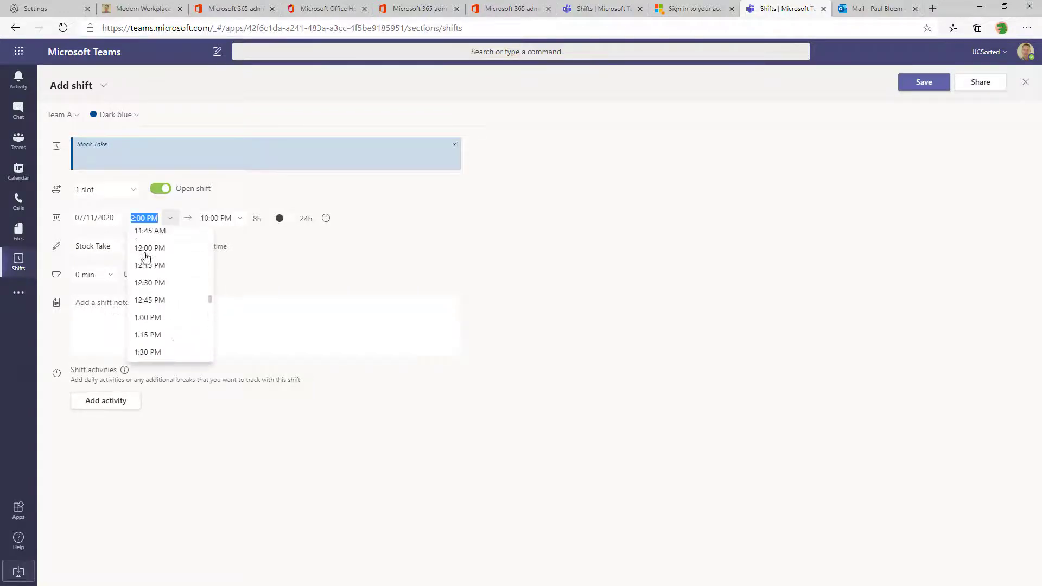
scroll(154, 268, "up", 3)
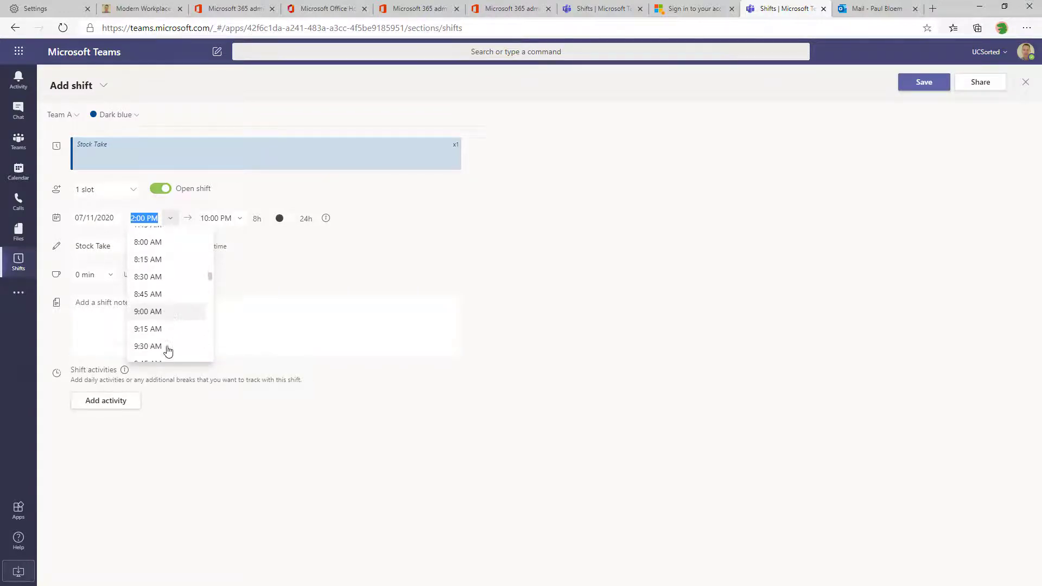
left_click(173, 320)
left_click(240, 218)
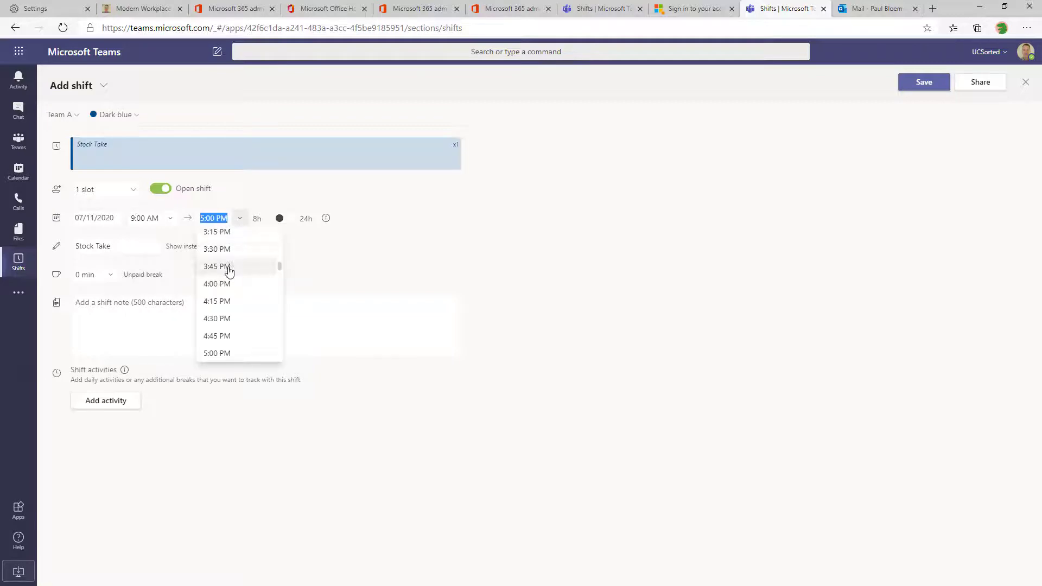
left_click(227, 268)
left_click(236, 334)
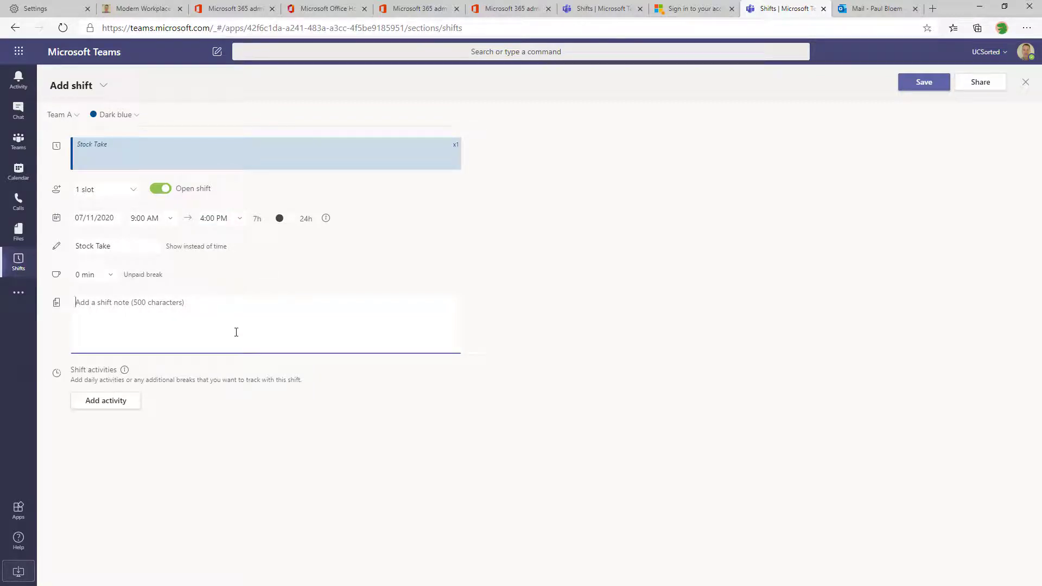
type("Hi Team,")
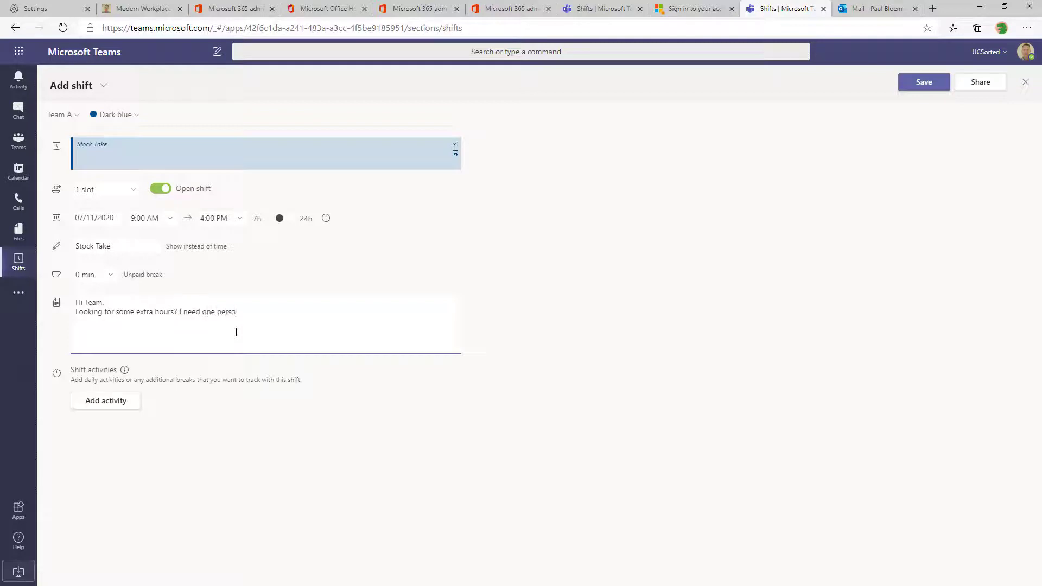
type("e to assist, free Pizza!!")
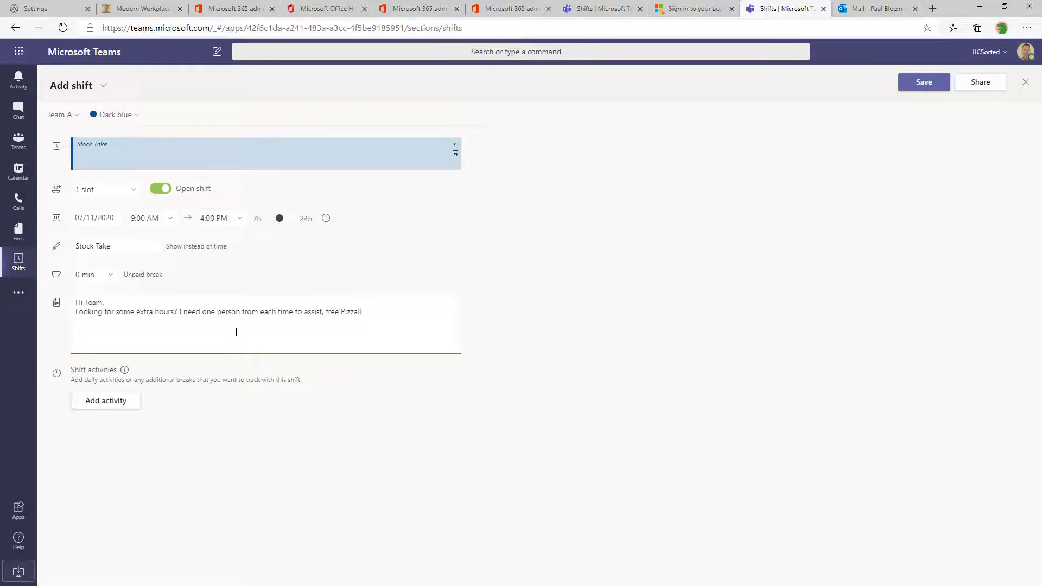
left_click(910, 85)
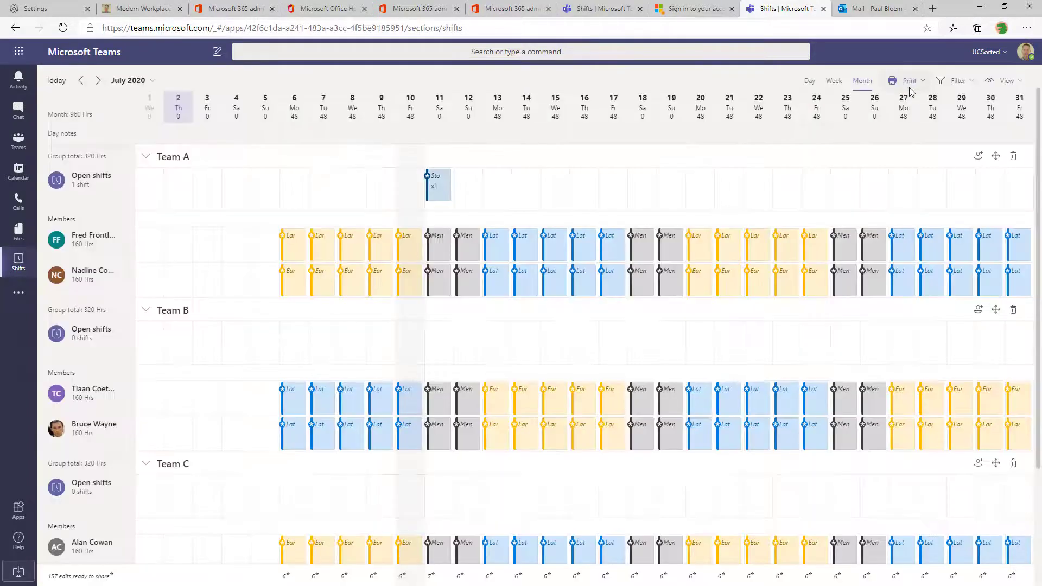
Reopen the Stock Take open shift for editing, keeping it assigned to Team A
right_click(446, 198)
left_click(374, 214)
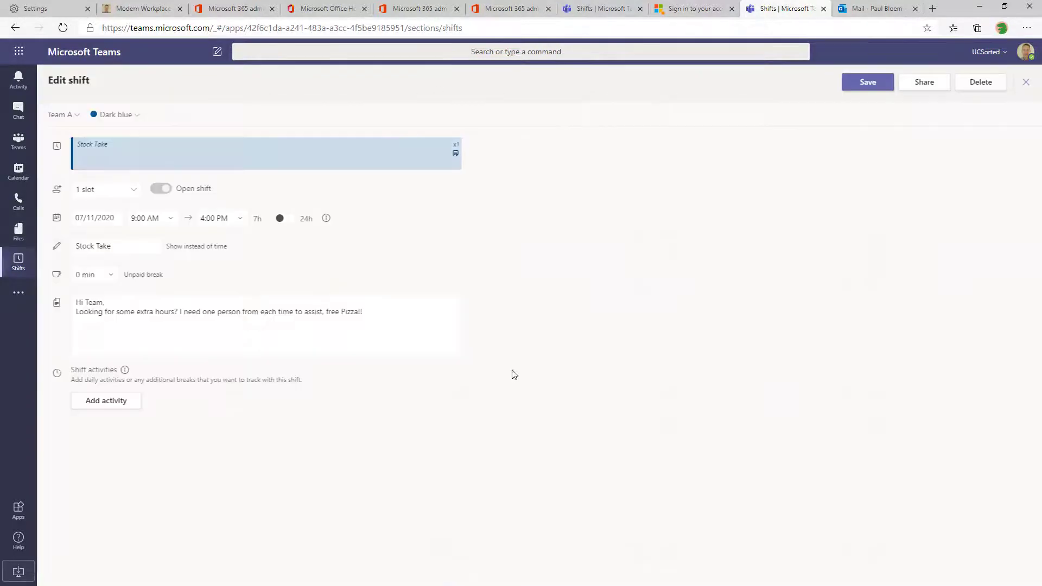
left_click(133, 191)
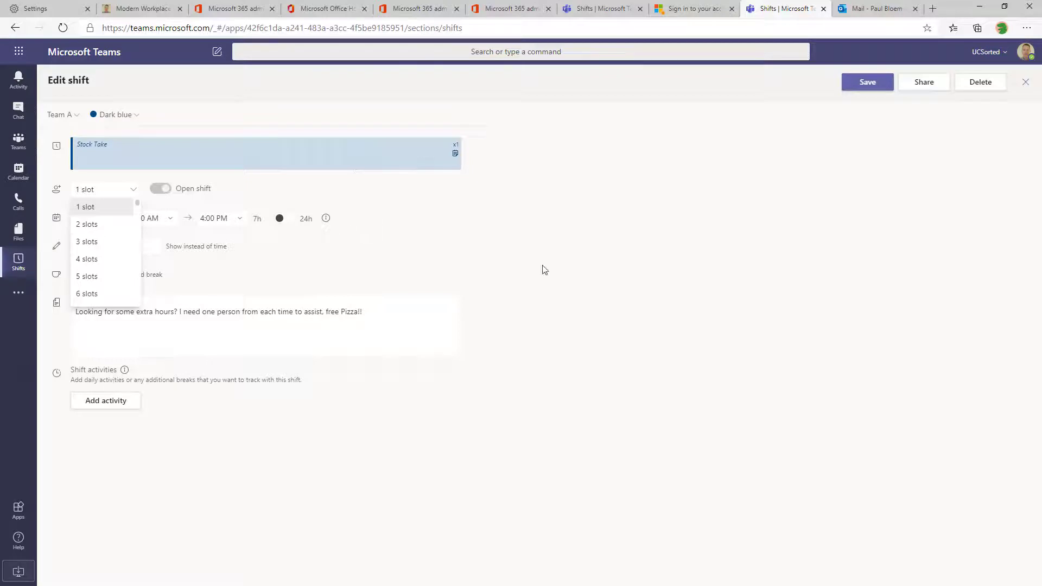
left_click(77, 115)
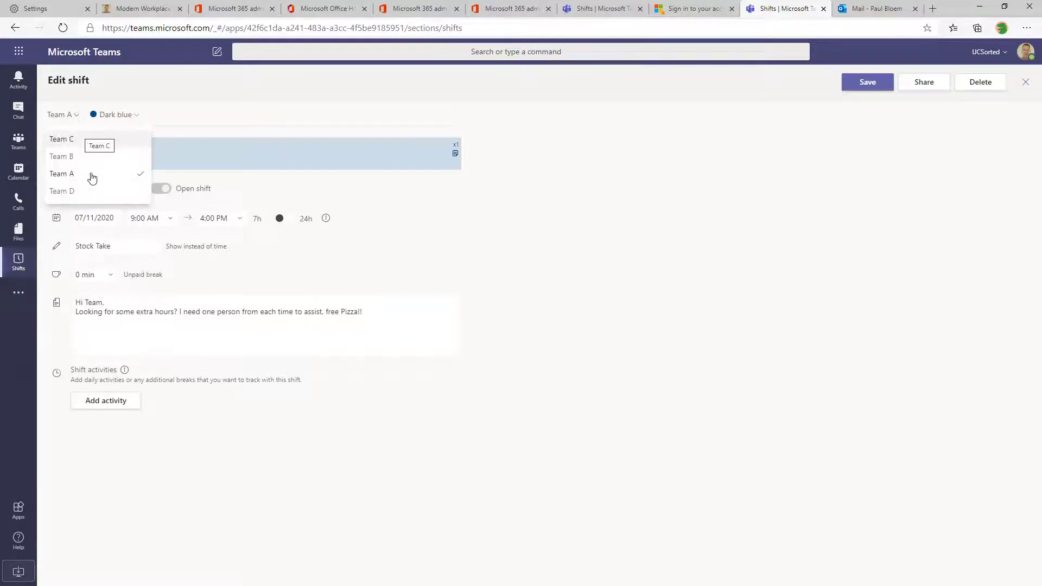
left_click(320, 108)
Add a paid 9:00–9:15 AM check-in activity with code CH and save the shift
left_click(122, 402)
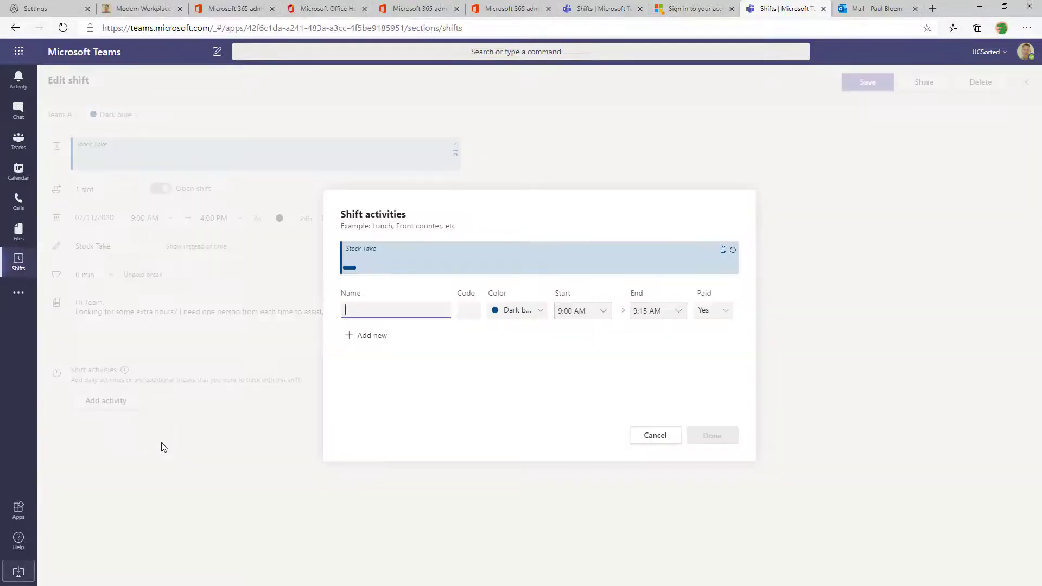
left_click(369, 316)
left_click(398, 330)
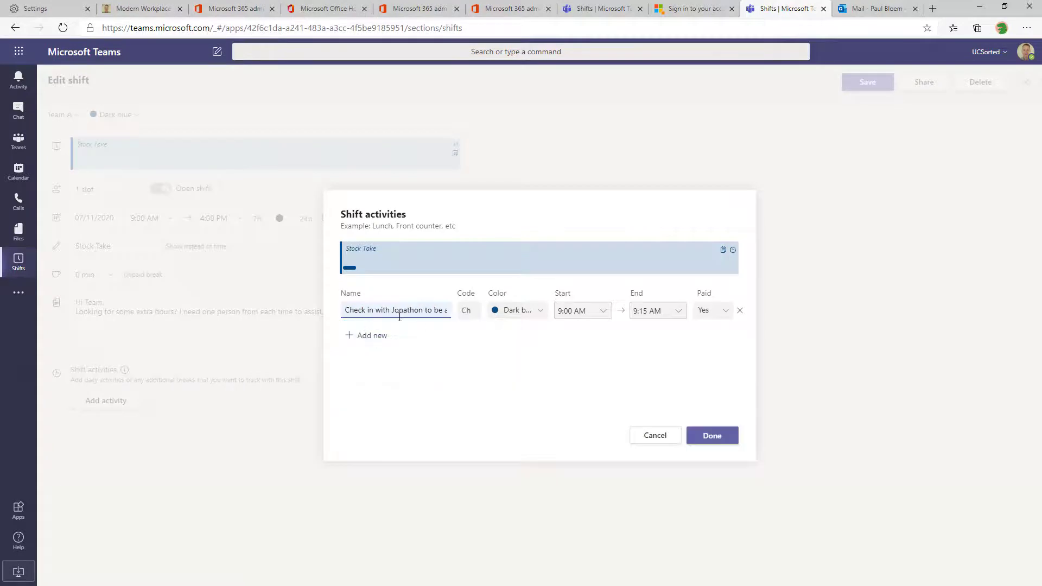
left_click(468, 316)
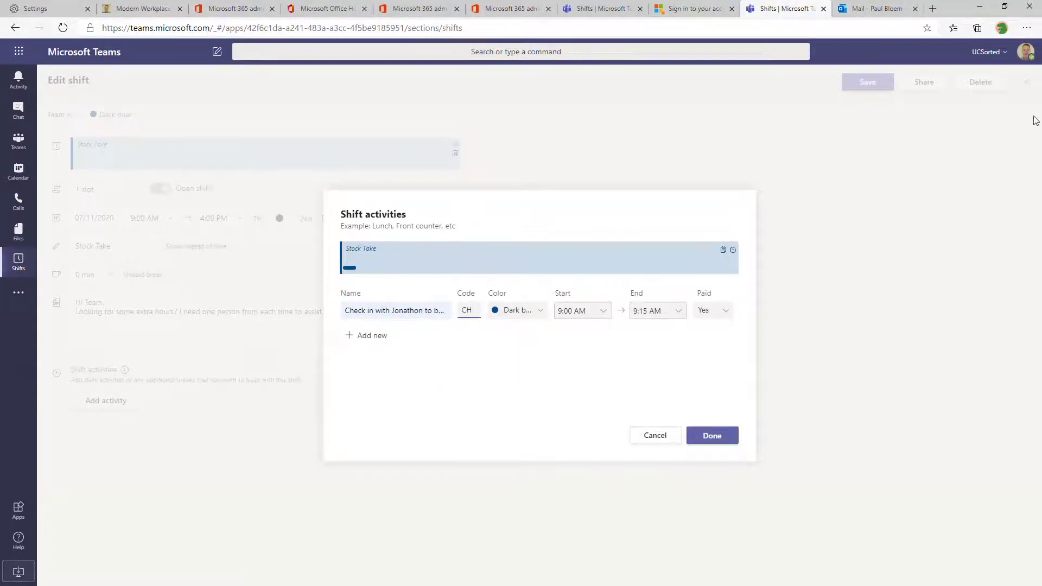
left_click(709, 435)
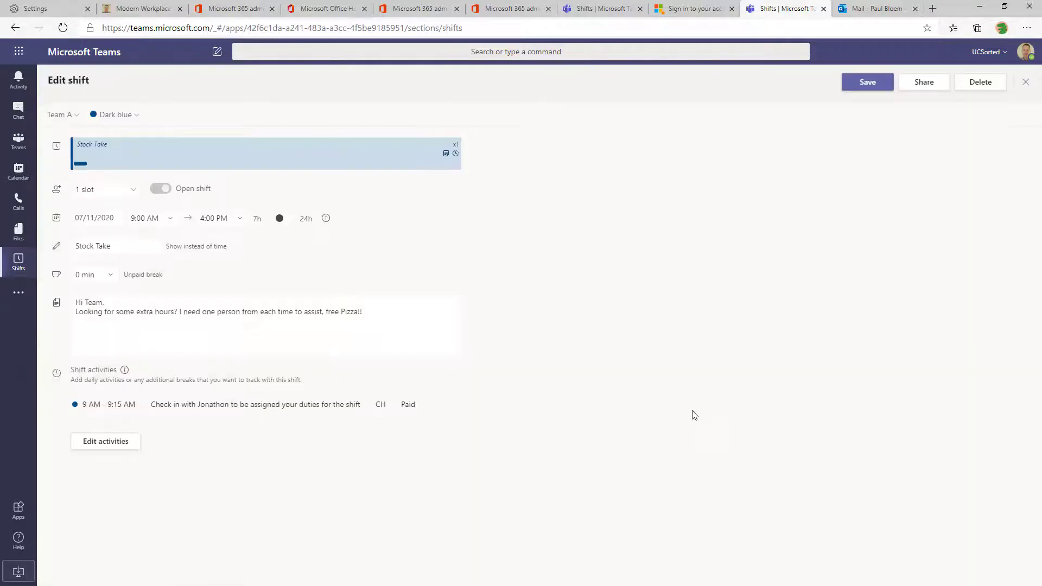
left_click(858, 85)
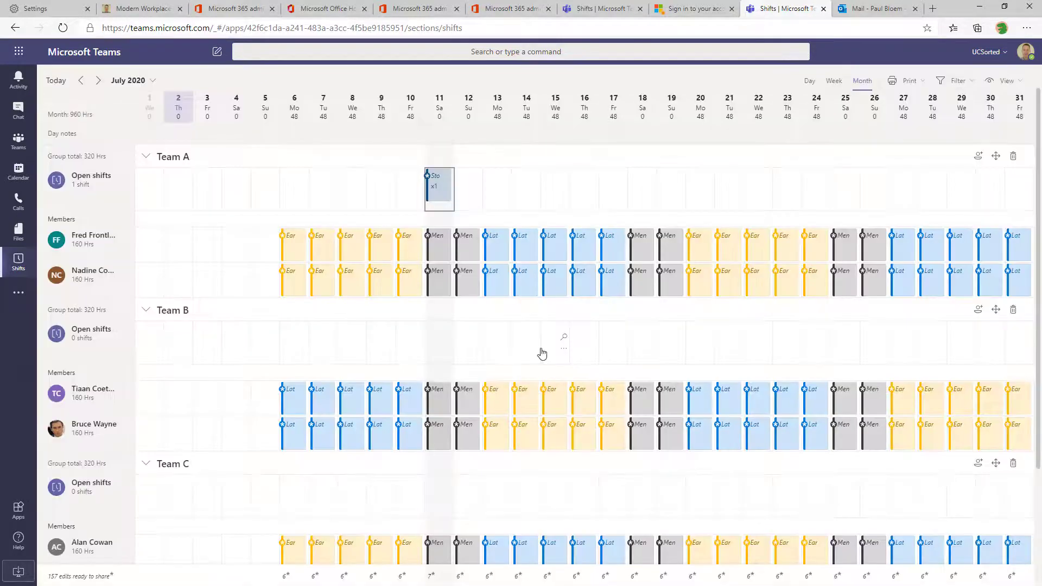
Copy the Stock Take shift to July 12, then paste both days into Teams B, C and D
right_click(439, 201)
left_click(267, 214)
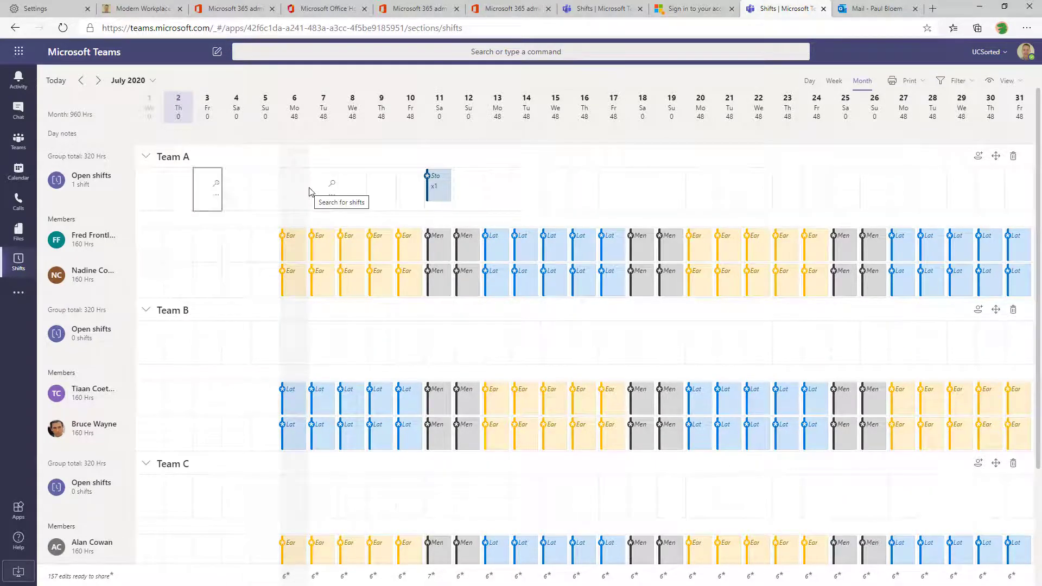
key("Right")
key("Right")
key("Right")
key("Right")
key("Right")
key("Right")
key("Right")
key("Right")
key("Right")
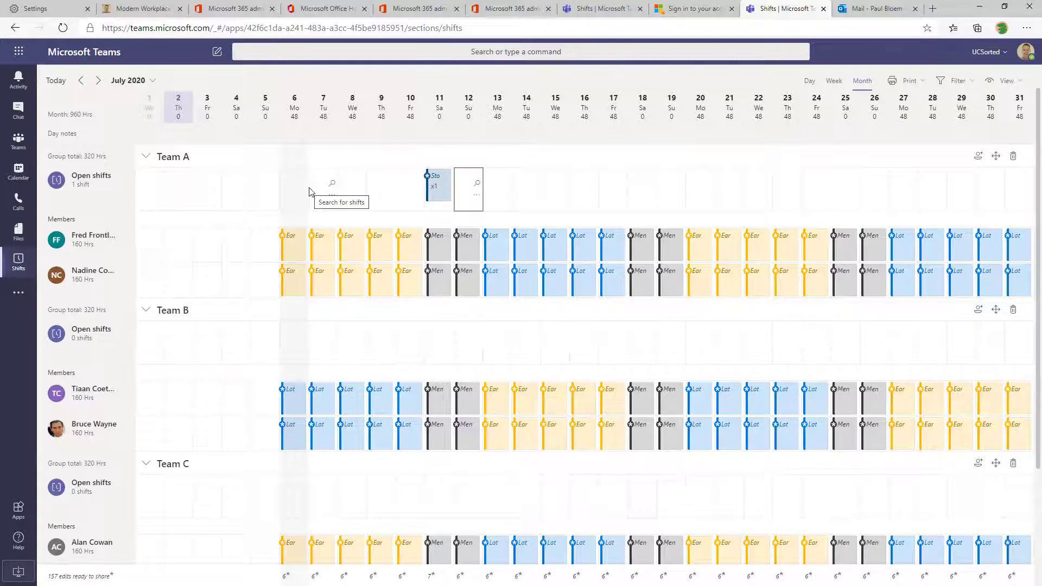
key("Left")
key("Down")
key("Down")
key("Down")
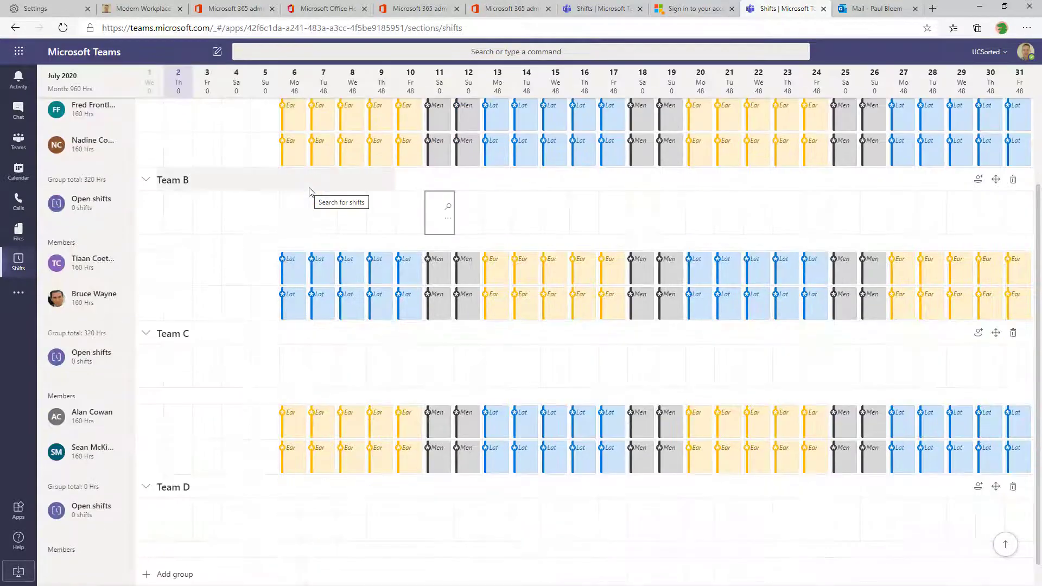
key("ctrl+v")
key("Down")
key("Down")
key("Down")
key("ctrl+v")
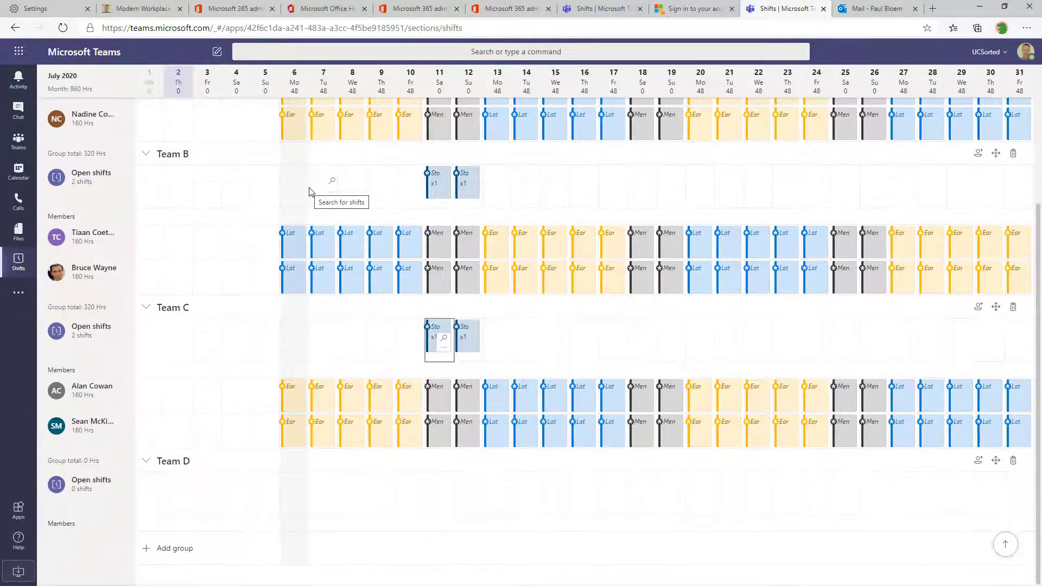
key("Down")
key("Down")
key("Down")
key("ctrl+v")
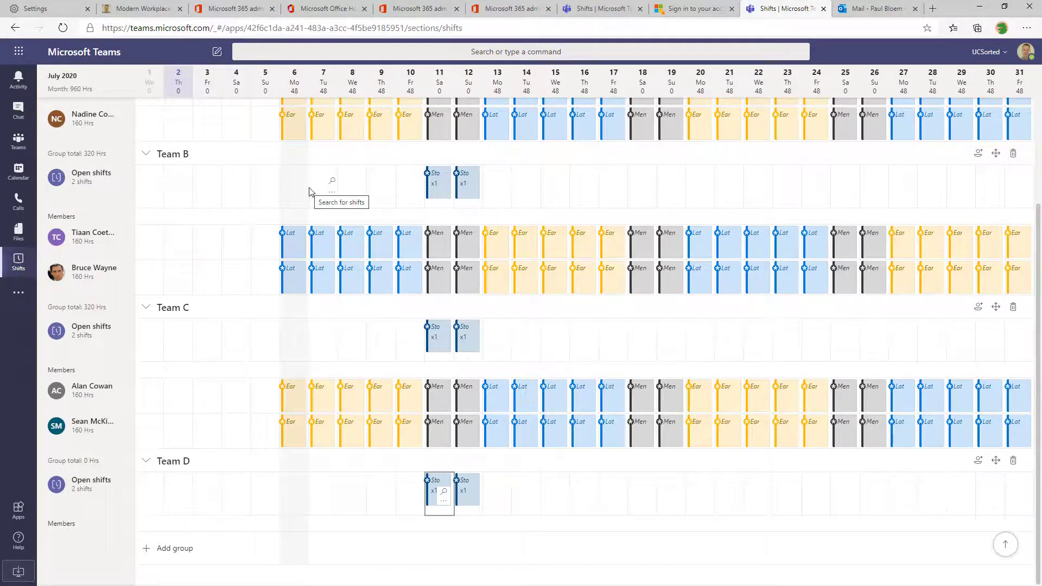
scroll(709, 428, "up", 4)
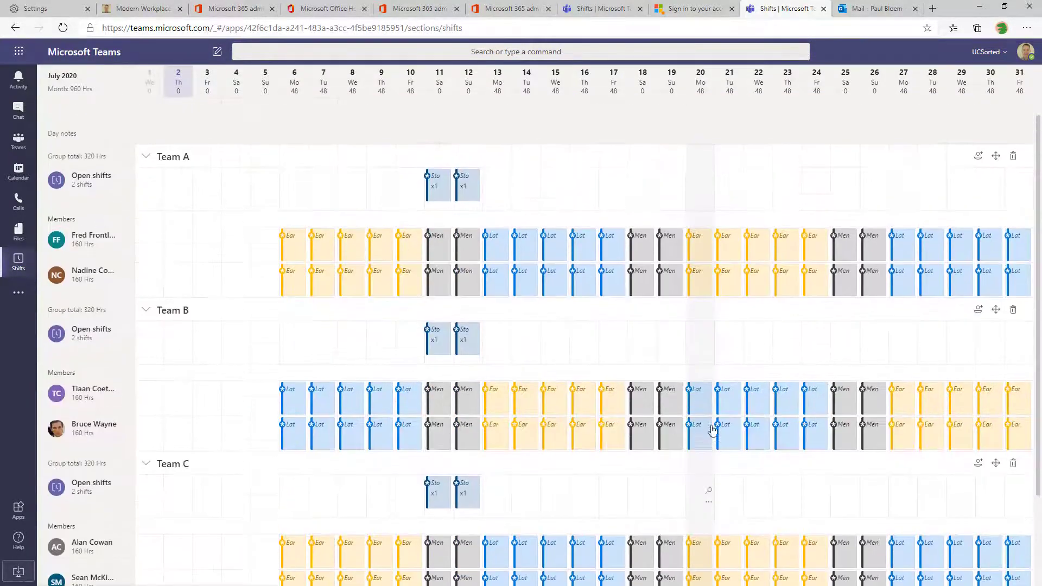
scroll(929, 292, "up", 1)
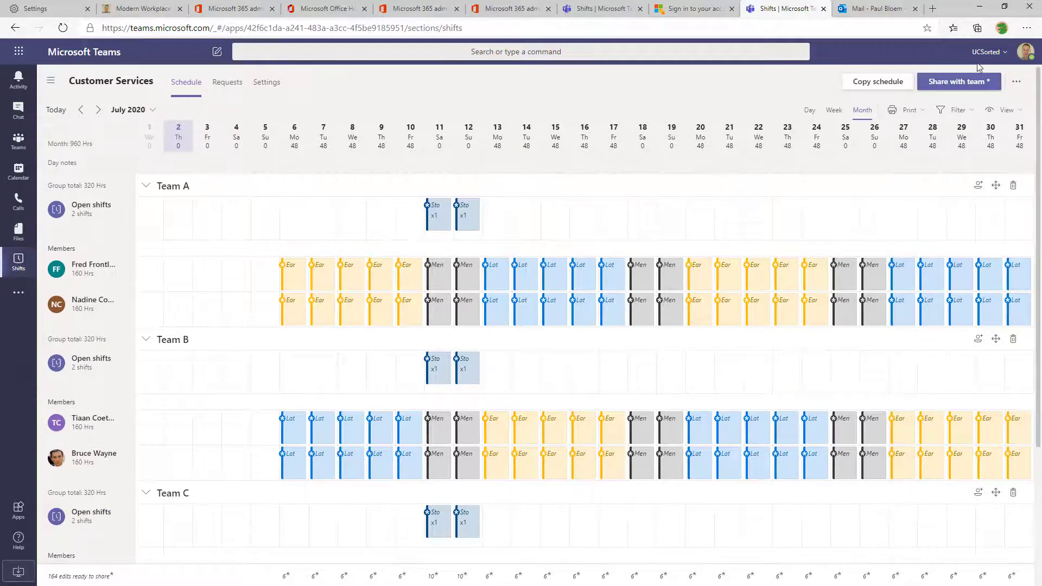
Copy the 07/01–07/31 schedule three times starting from 08/01/2020
left_click(874, 82)
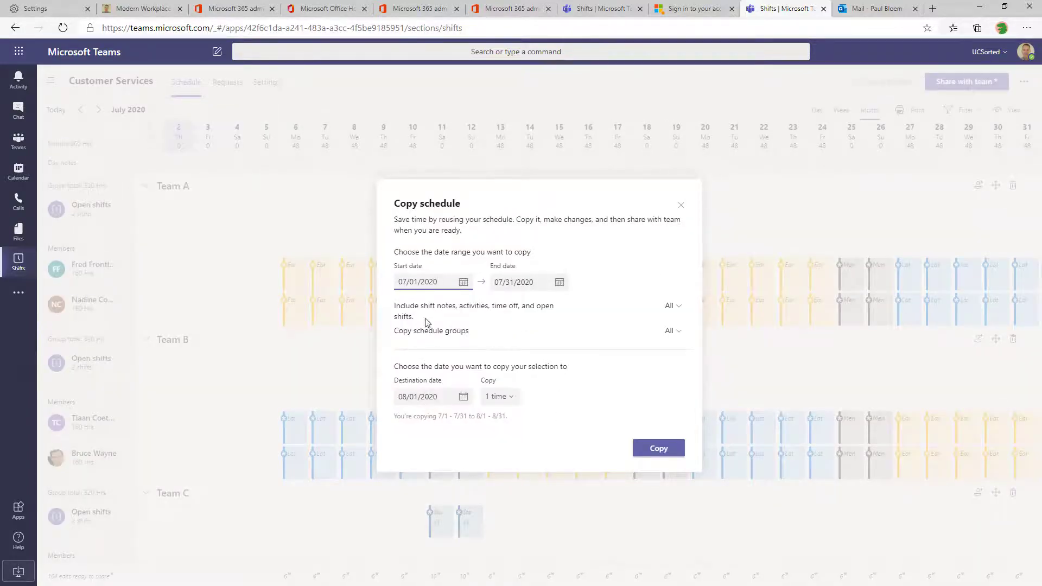
left_click(504, 402)
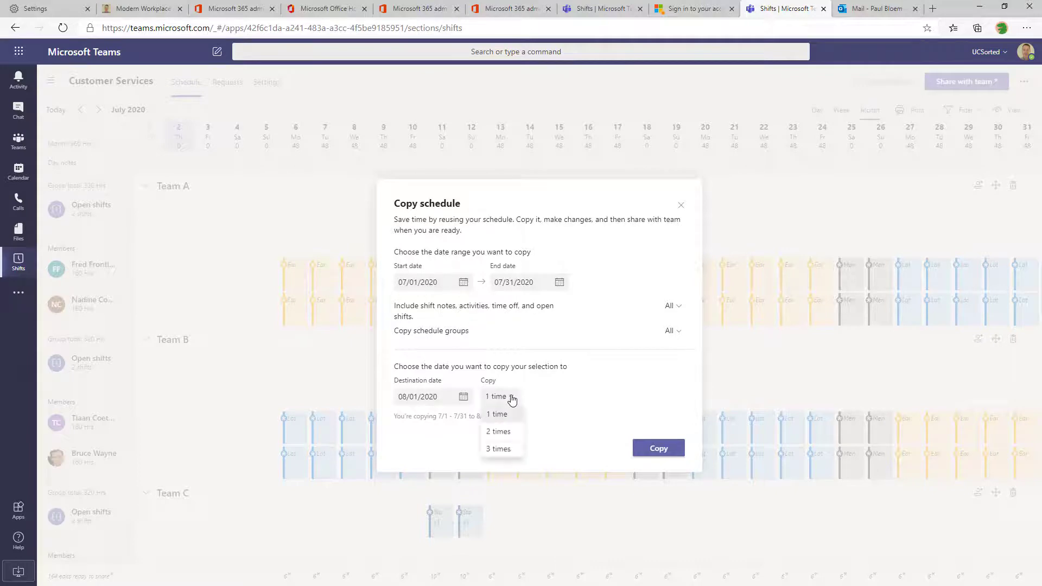
left_click(506, 453)
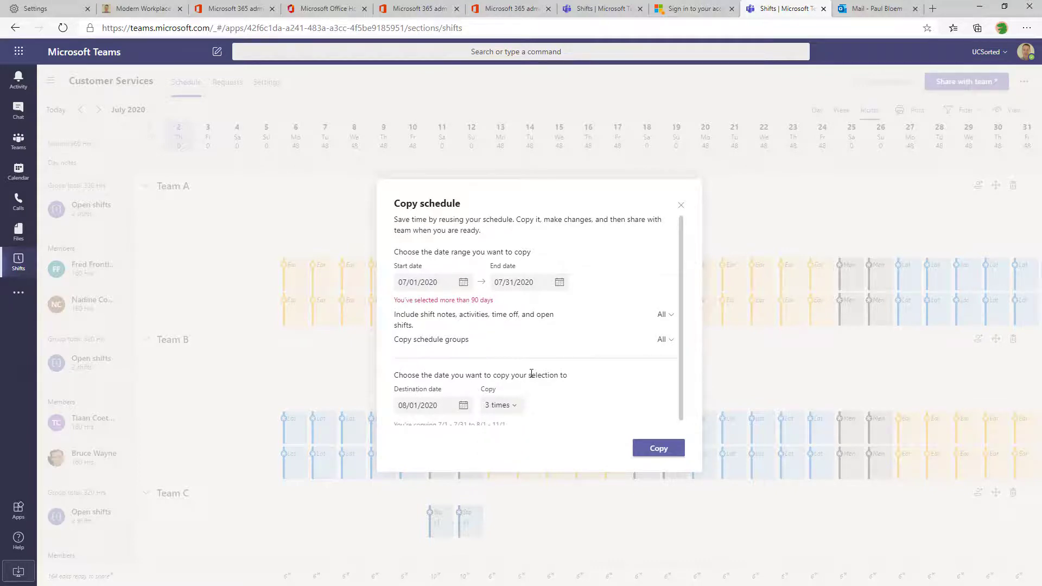
scroll(532, 373, "down", 1)
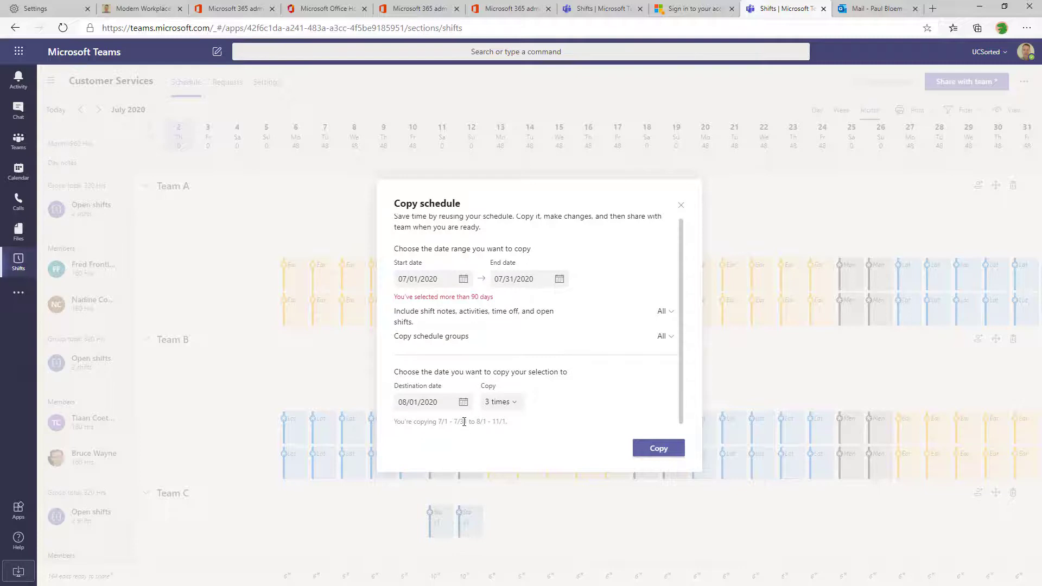
left_click(651, 450)
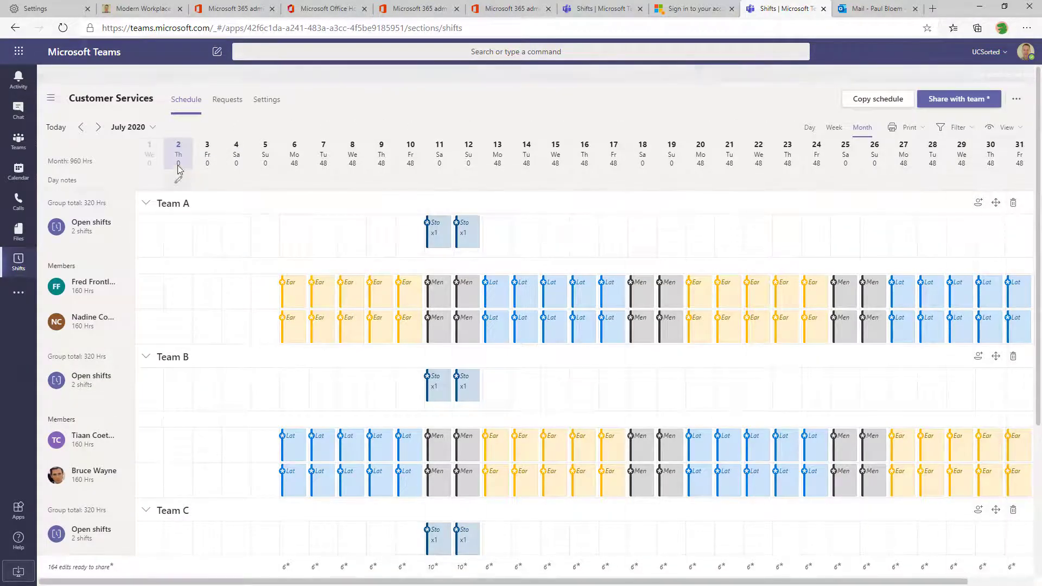
Browse October and September 2020 to check the copied shifts, ending on August 2020
left_click(152, 110)
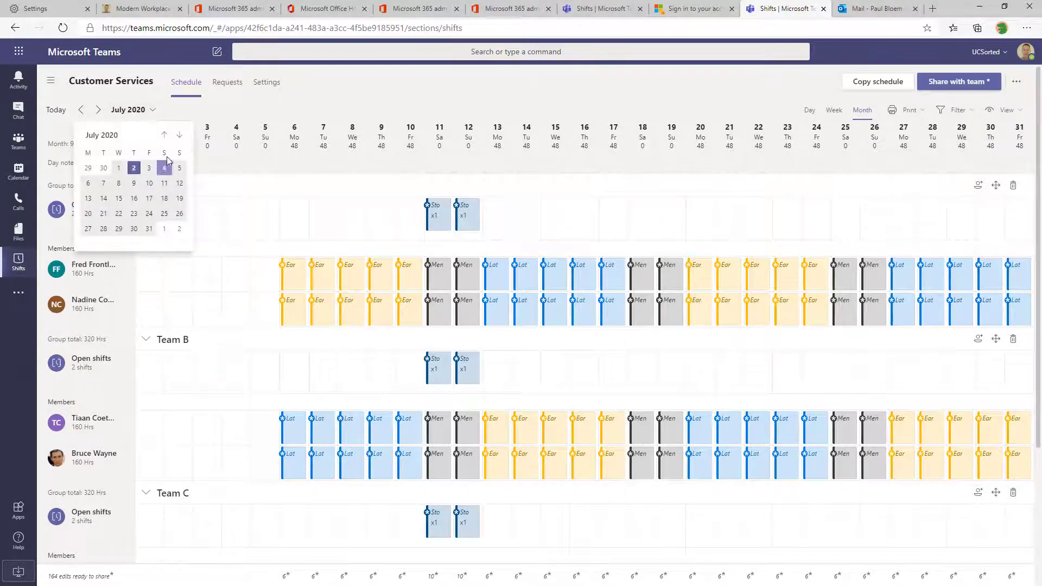
left_click(100, 109)
left_click(99, 110)
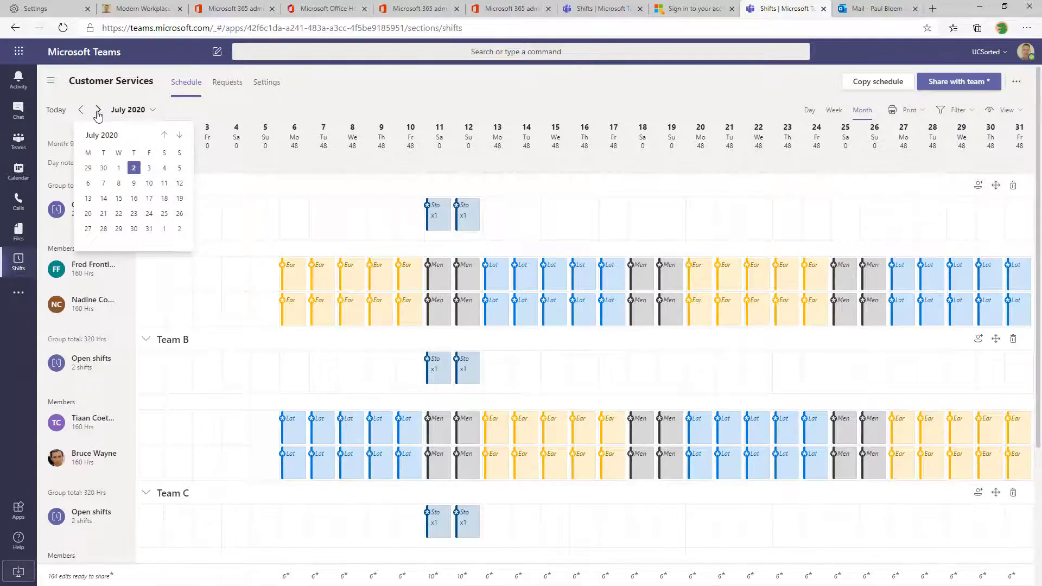
left_click(100, 109)
left_click(82, 112)
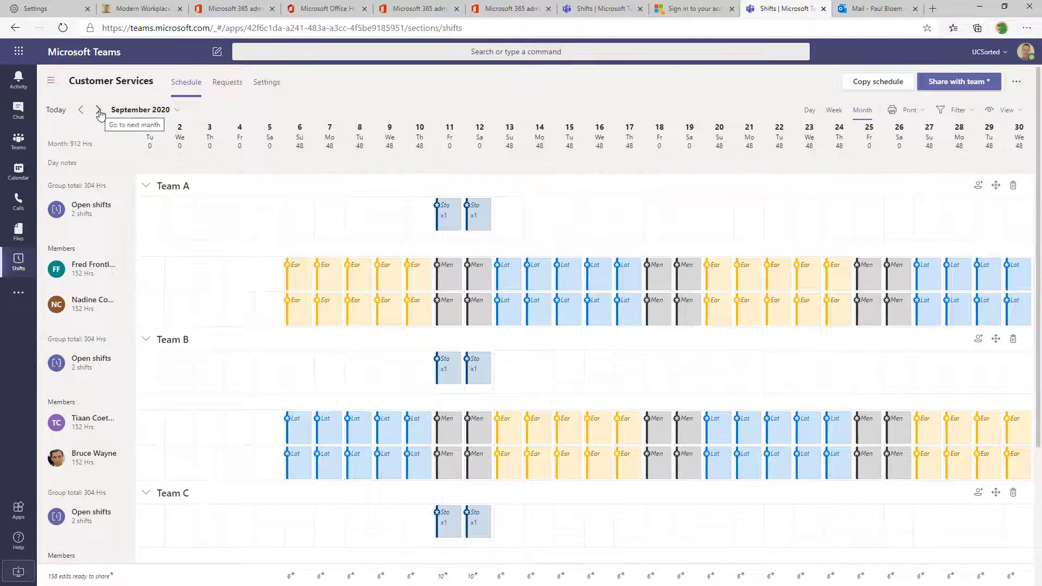
left_click(98, 109)
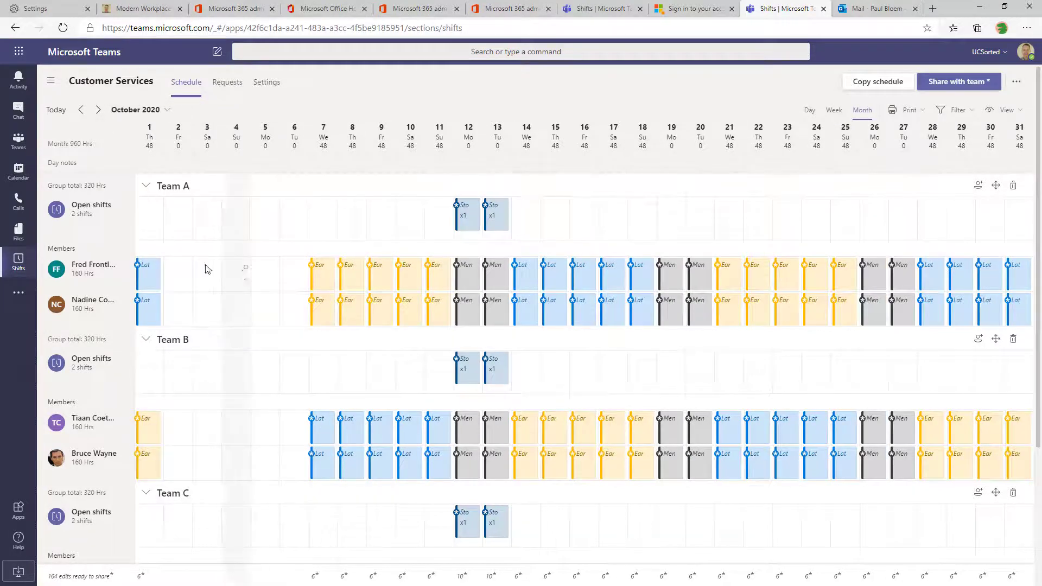
left_click(82, 111)
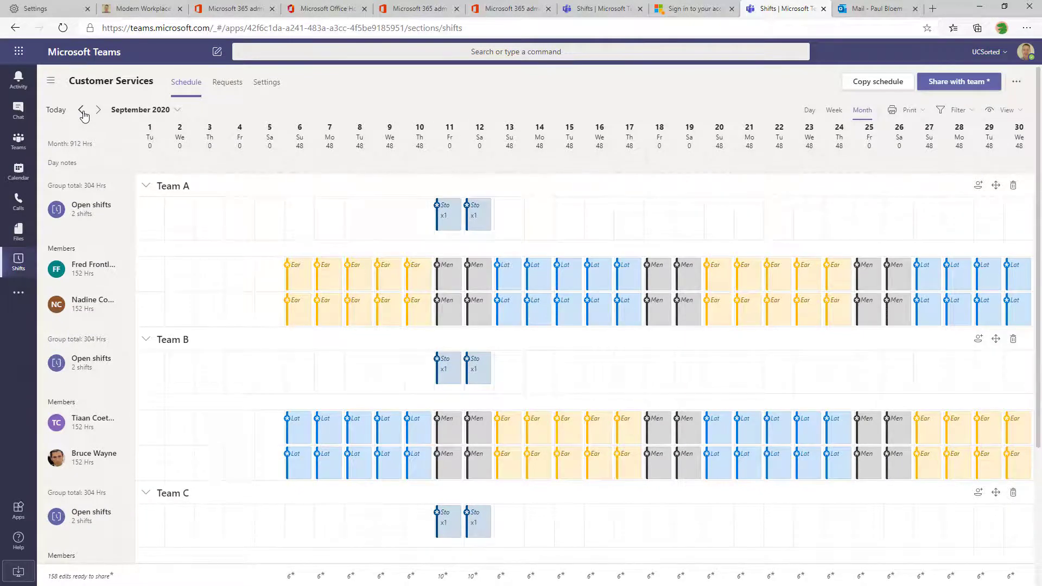
left_click(81, 111)
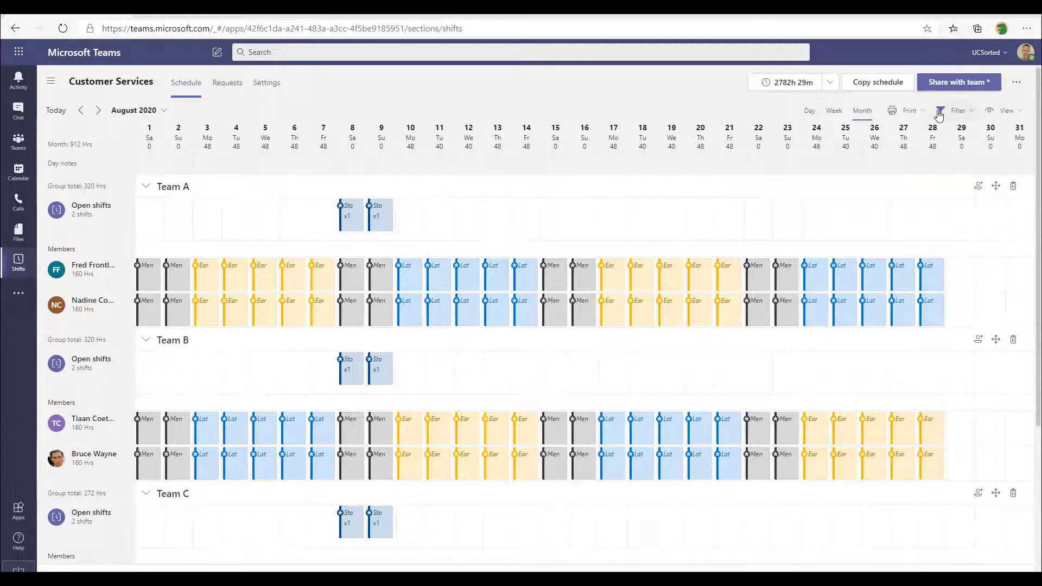
Share the August 1–31 assigned and open shifts, notifying the entire team
left_click(960, 82)
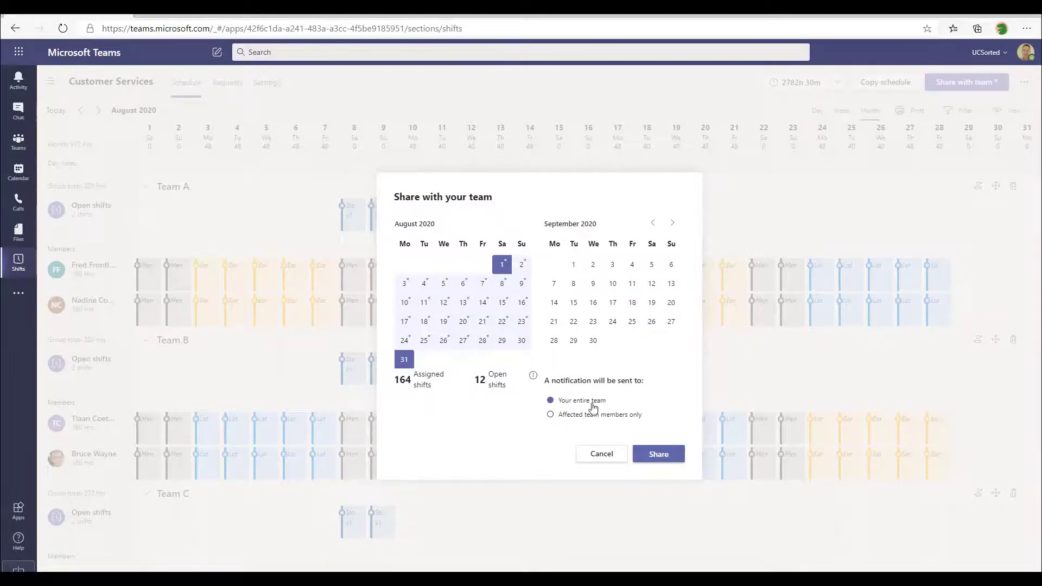
left_click(668, 461)
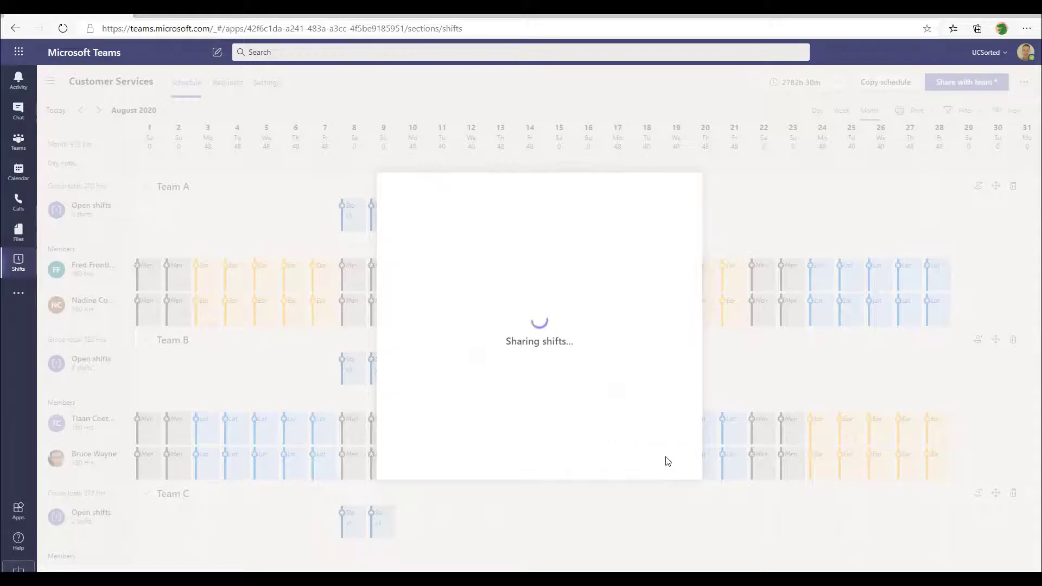
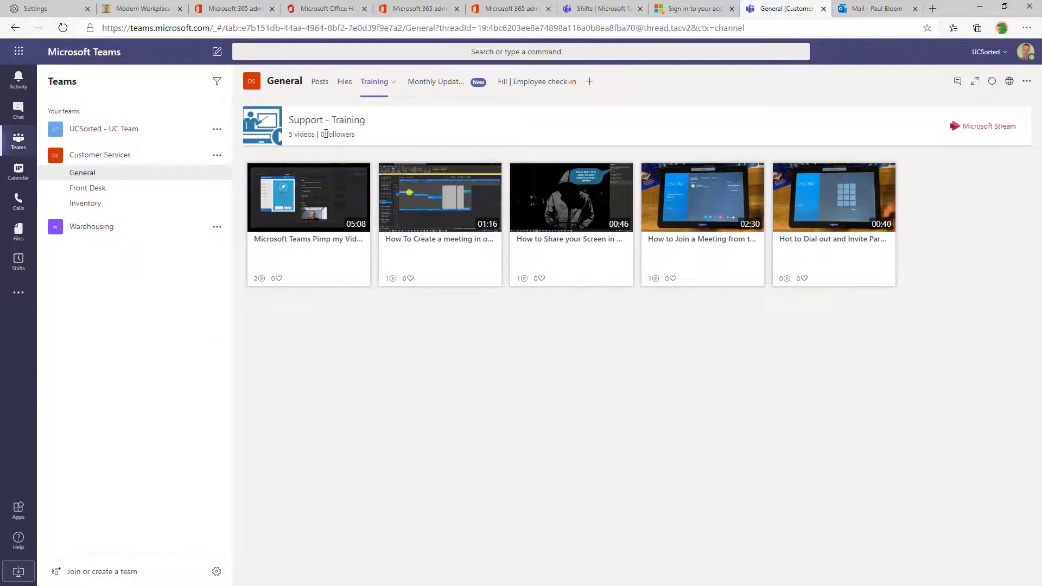
Play the July Update video on Monthly Updates, then scroll through the Employee check-in form
left_click(448, 82)
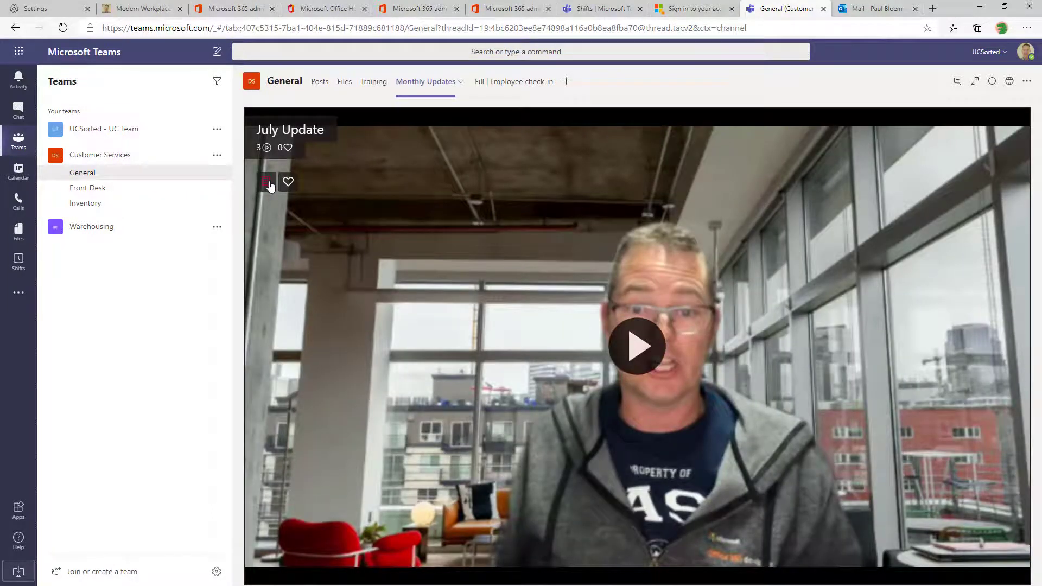
left_click(434, 407)
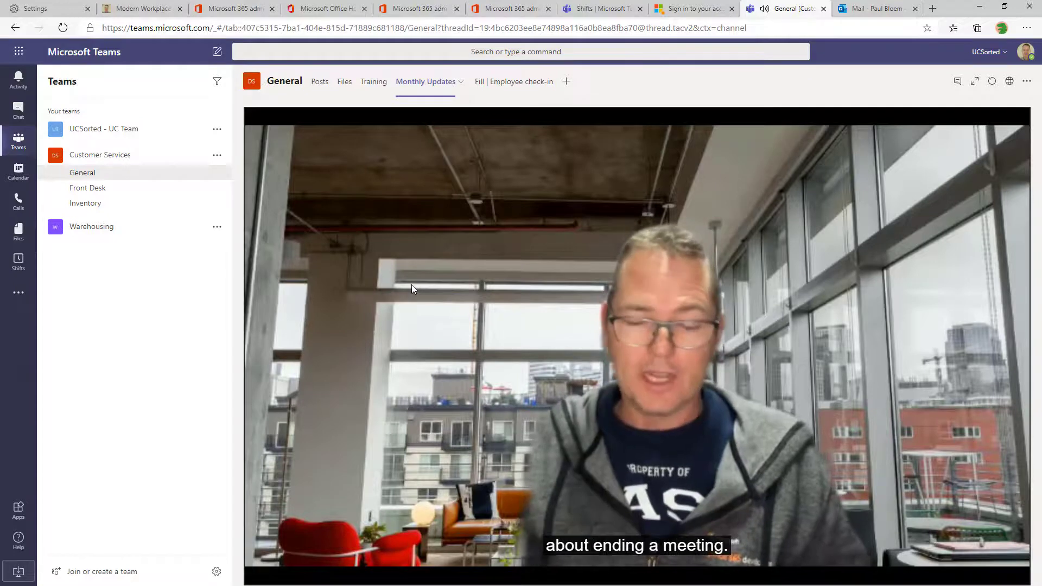
left_click(510, 82)
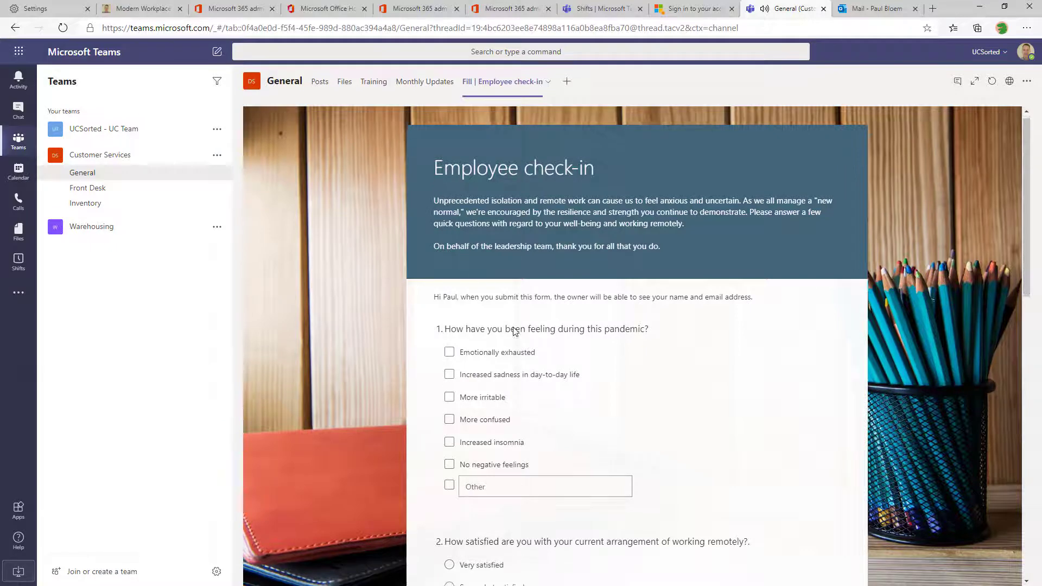
scroll(513, 331, "down", 7)
scroll(513, 331, "down", 7)
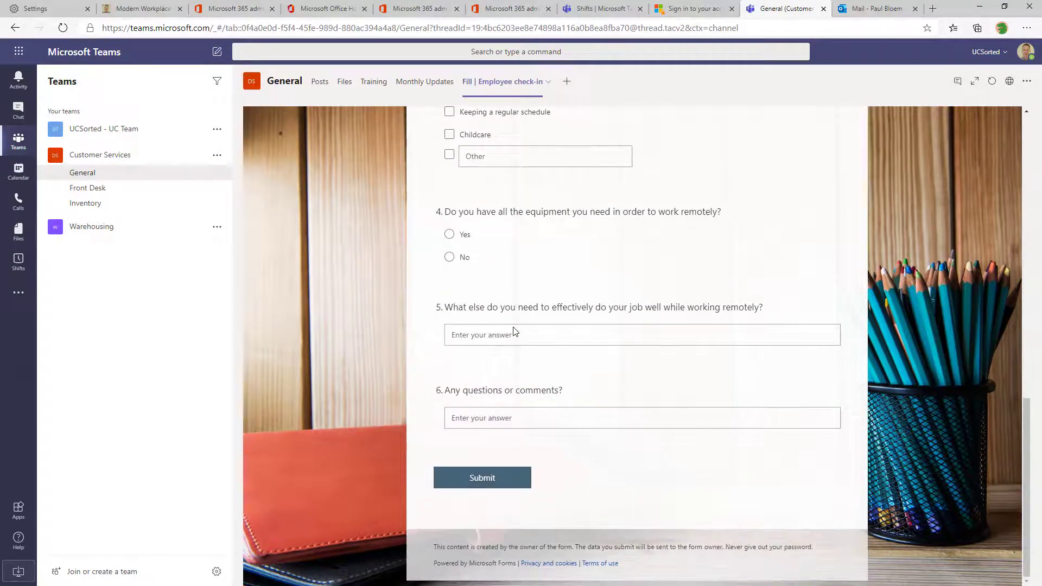
scroll(514, 331, "up", 14)
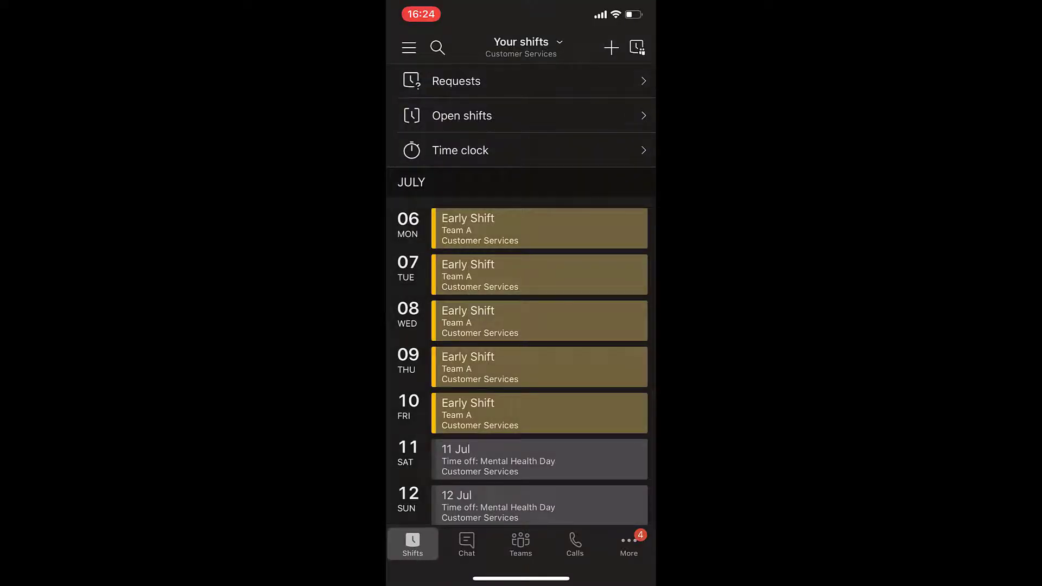
Scroll through the shift list and check which team the schedule belongs to
scroll(521, 304, "down", 3)
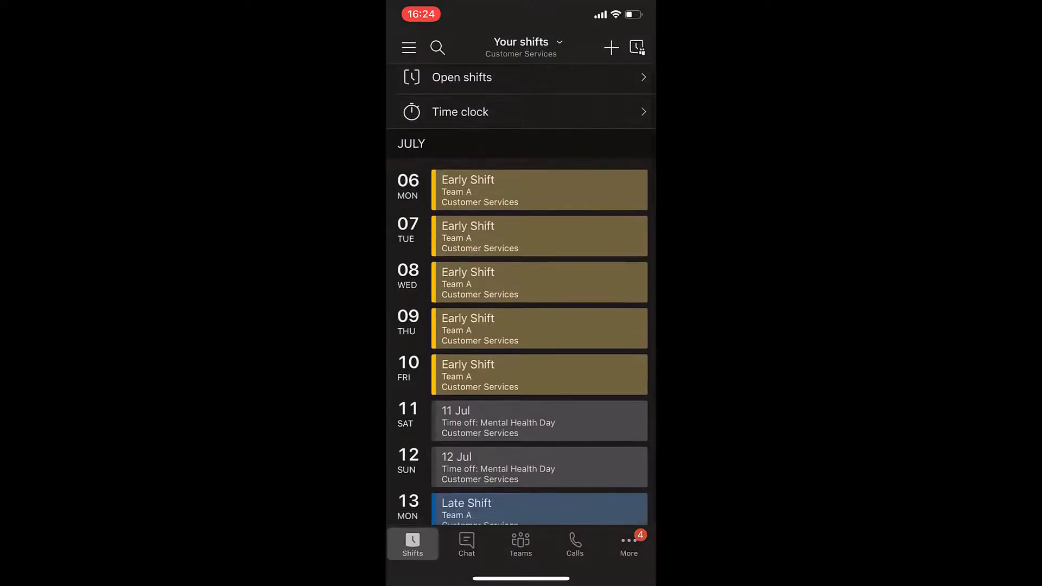
scroll(521, 303, "down", 10)
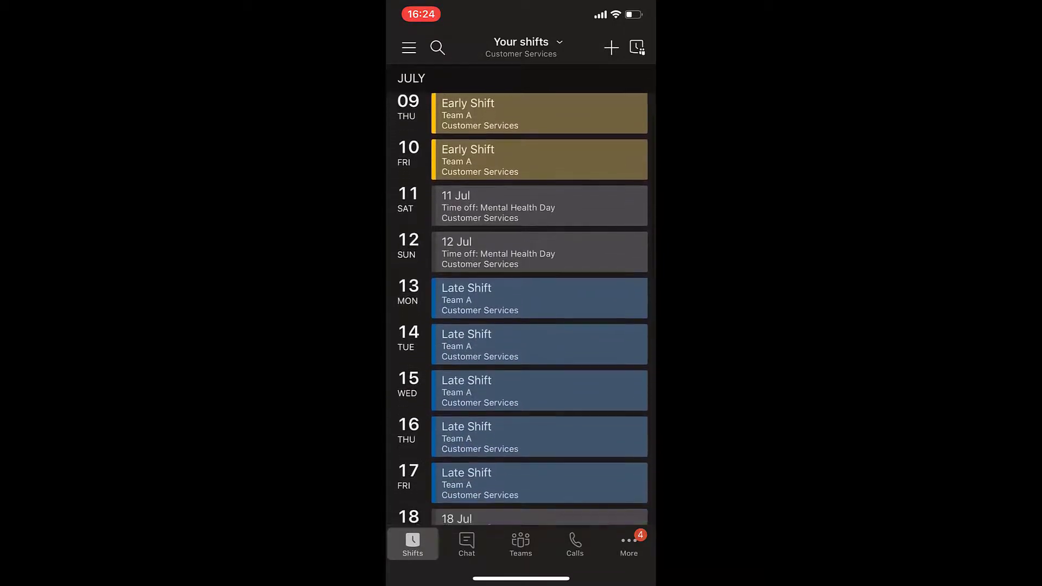
scroll(521, 304, "down", 6)
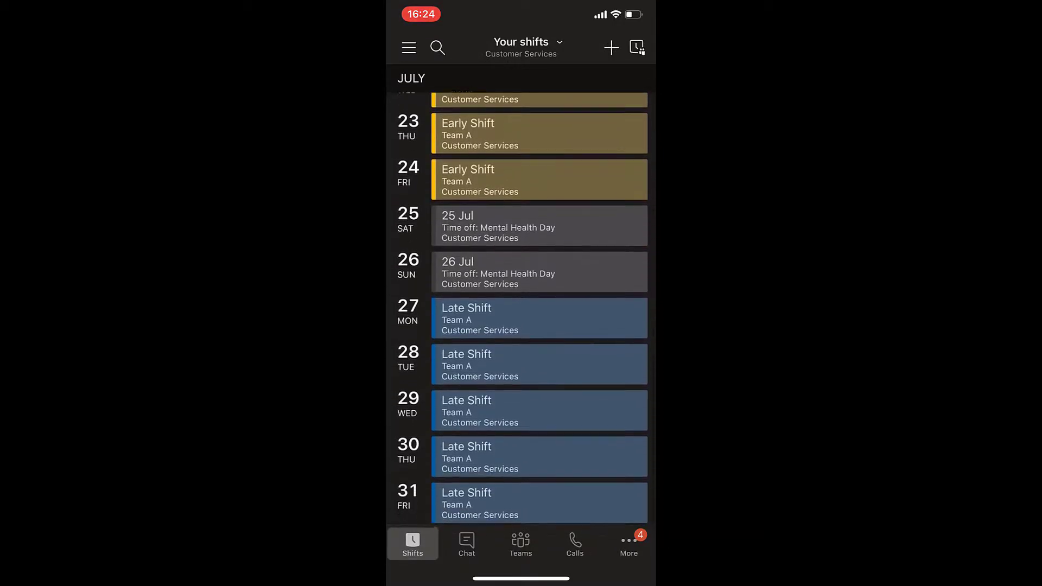
left_click(527, 47)
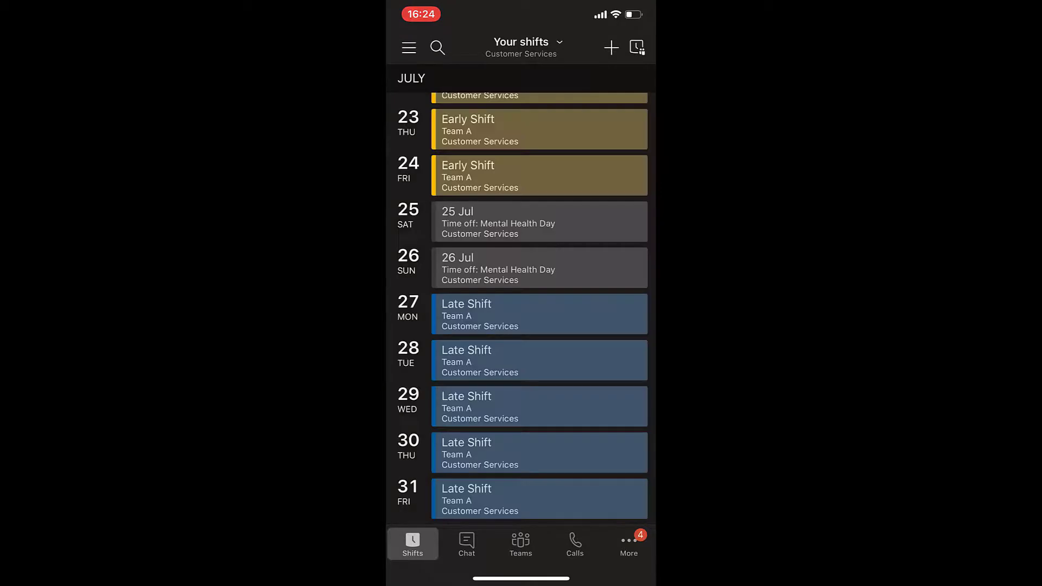
scroll(521, 308, "down", 1)
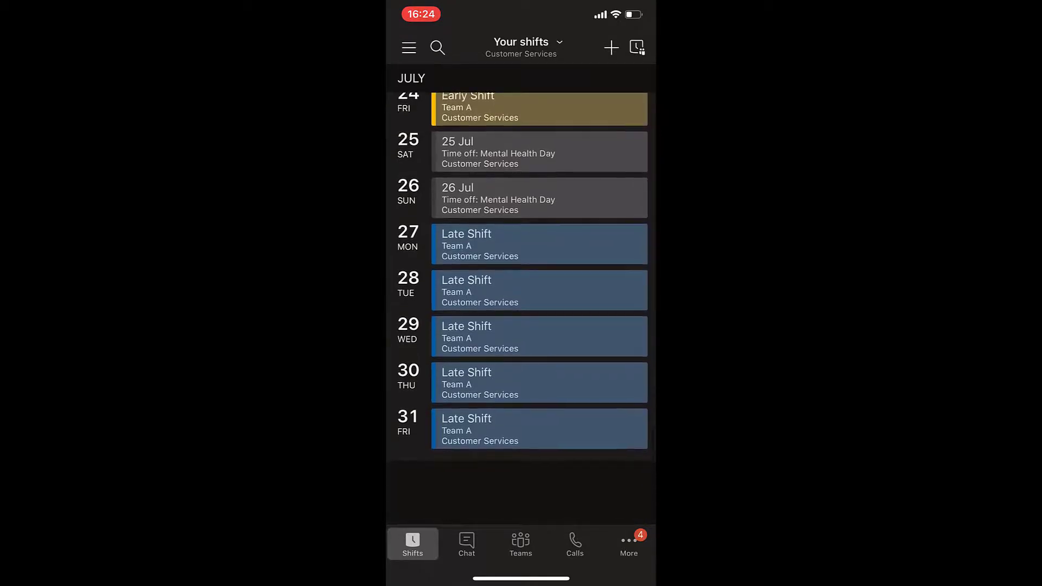
scroll(521, 308, "up", 10)
scroll(521, 309, "up", 10)
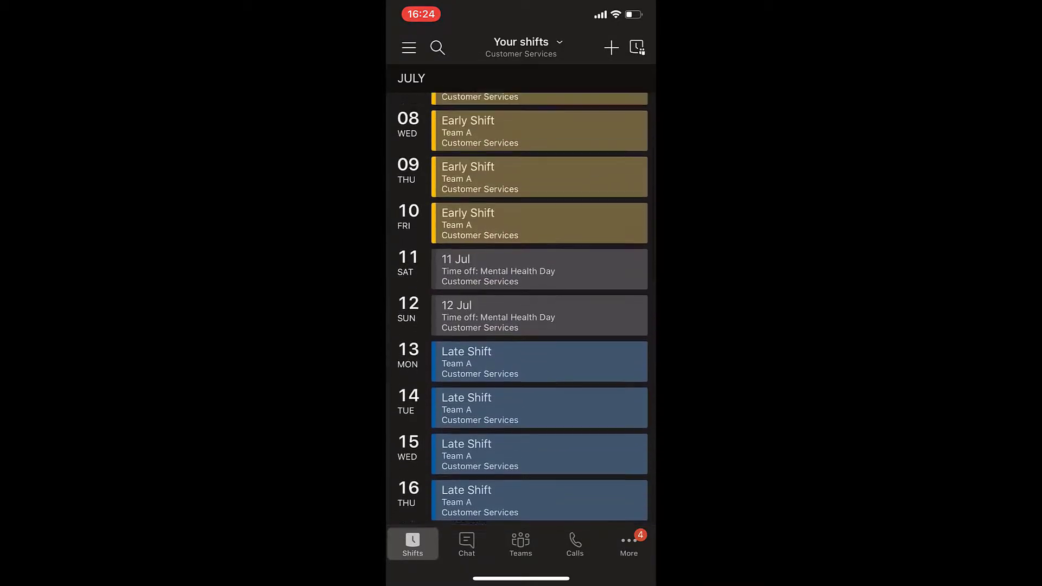
Request the 11 July 09:00–16:00 Stock Take open shift, then return to Your shifts
left_click(521, 115)
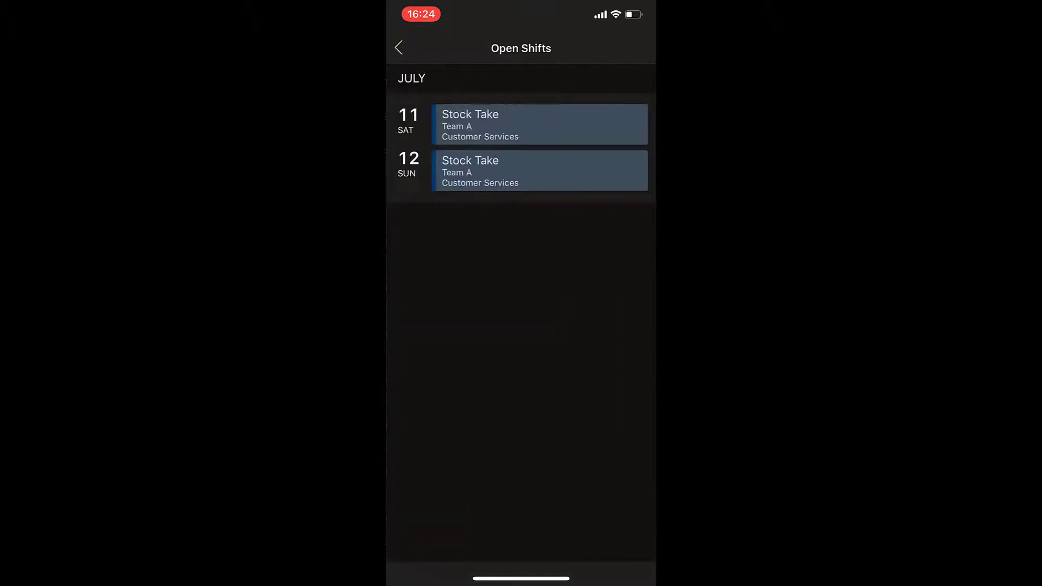
left_click(540, 125)
left_click(609, 81)
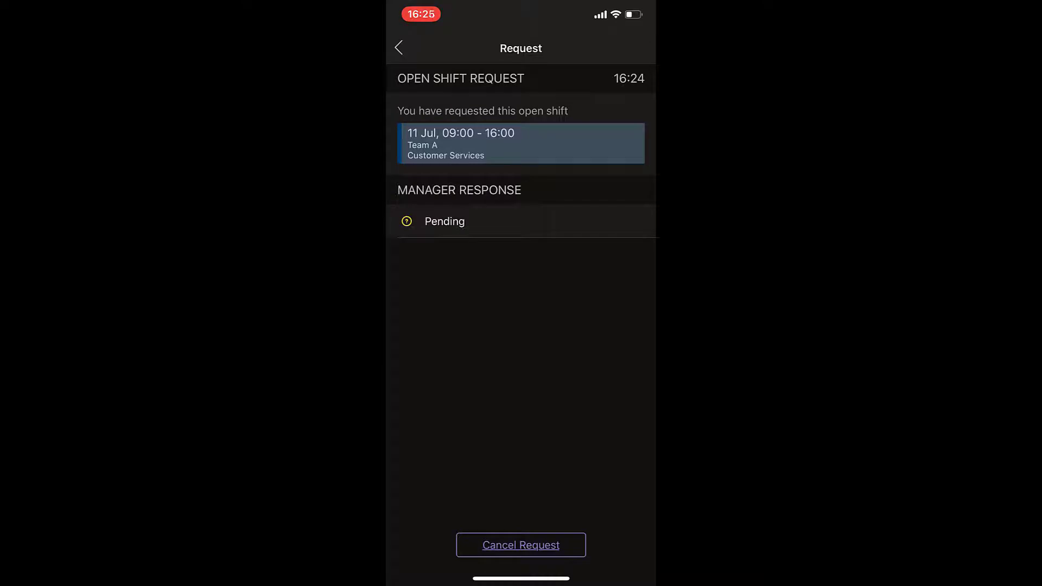
left_click(399, 48)
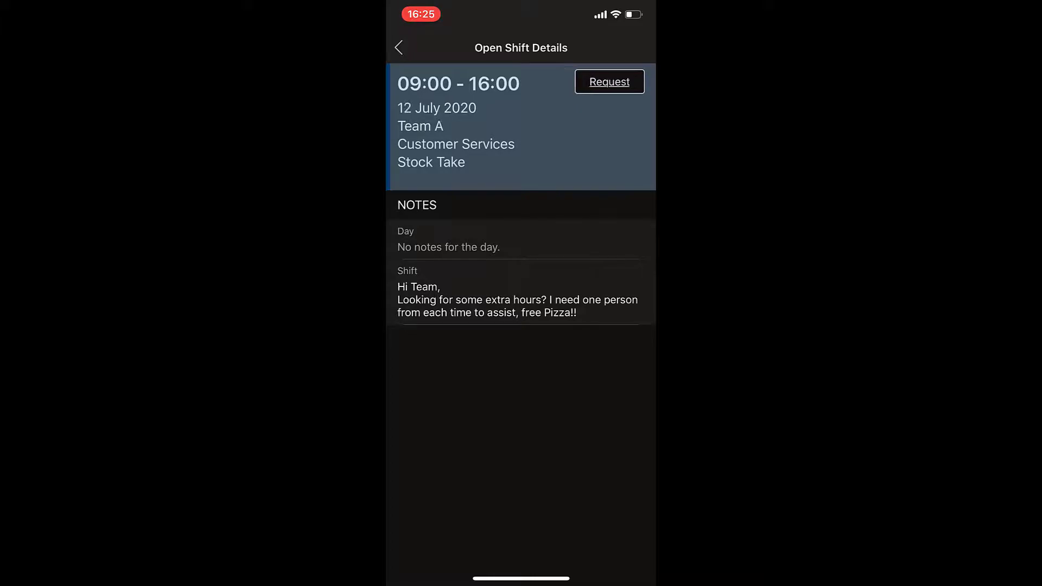
left_click(398, 48)
left_click(399, 48)
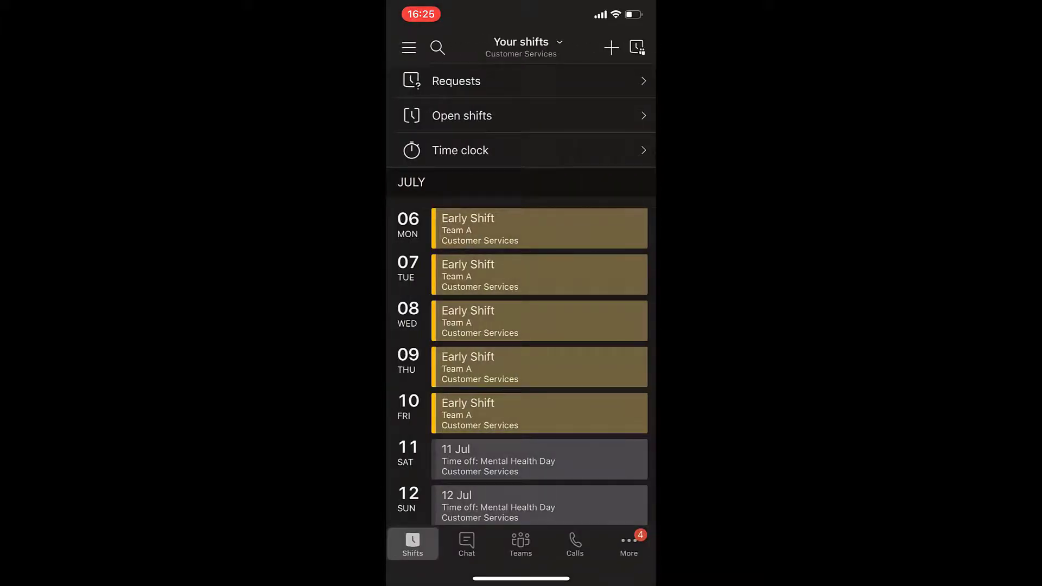
Start offering the 17 July Late Shift to a chosen teammate
scroll(521, 296, "down", 5)
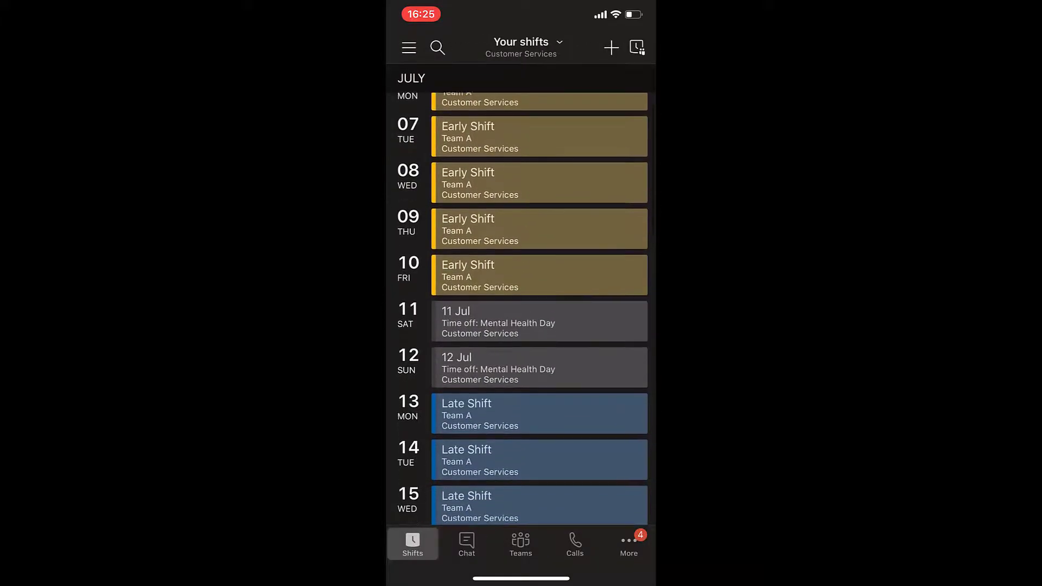
scroll(521, 295, "down", 3)
left_click(539, 389)
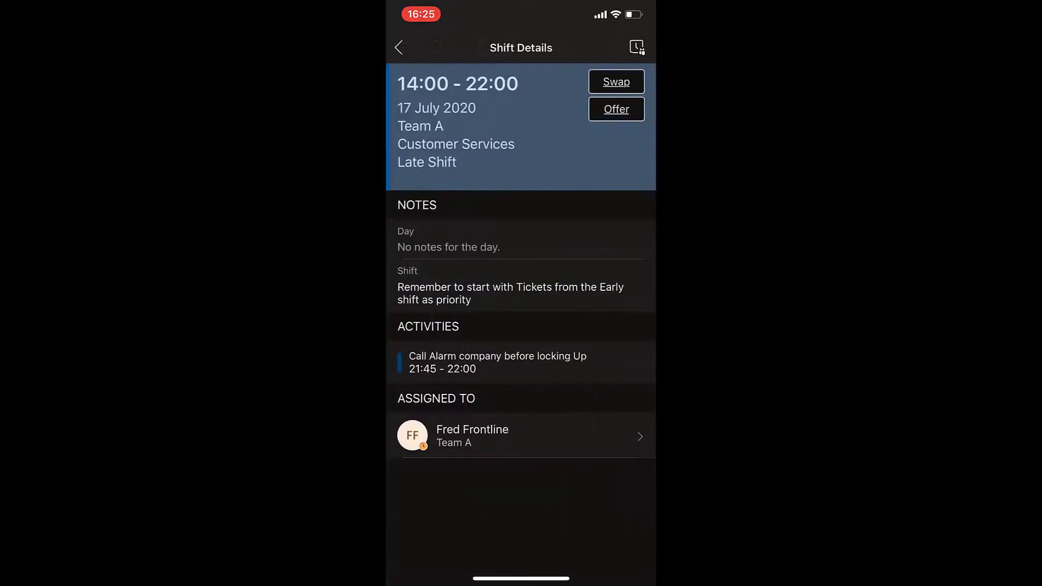
left_click(616, 109)
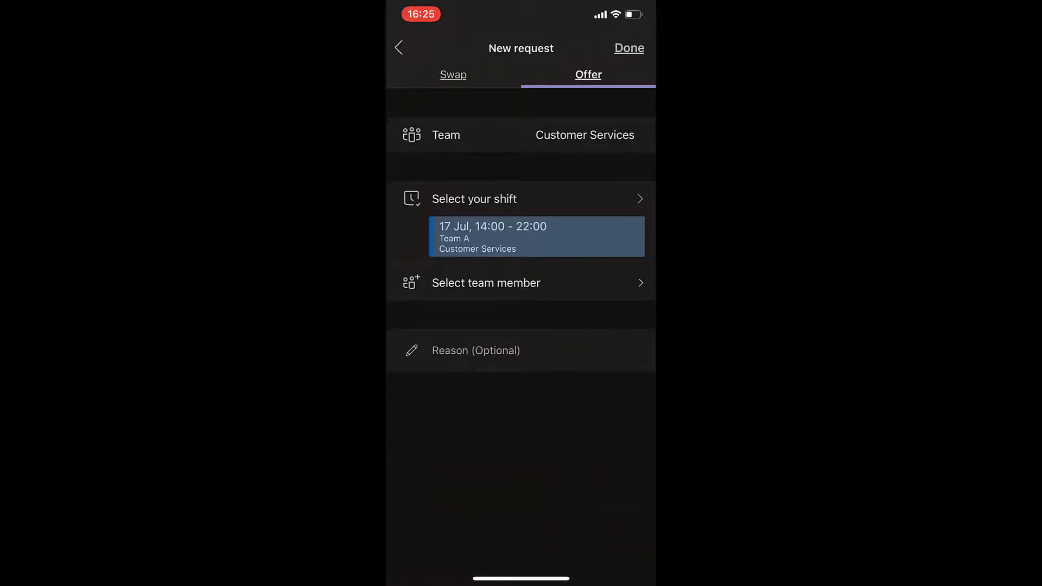
left_click(521, 283)
scroll(521, 234, "down", 2)
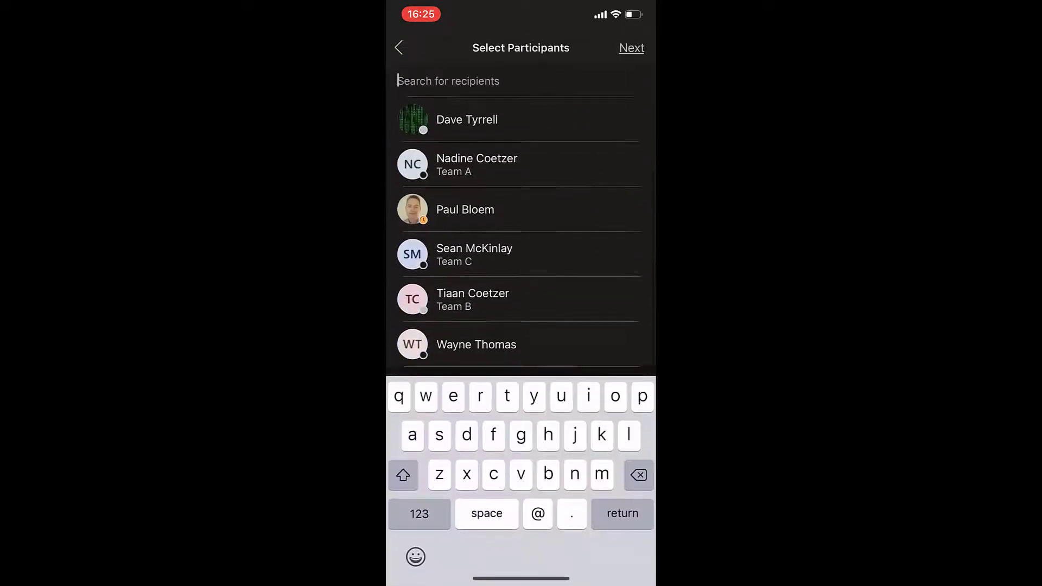
scroll(520, 233, "up", 2)
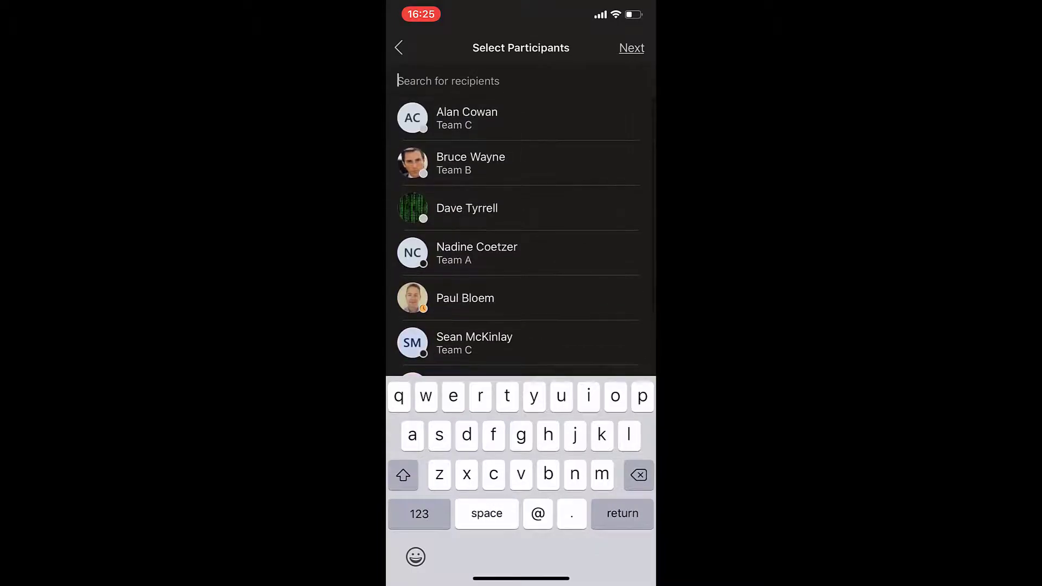
left_click(521, 208)
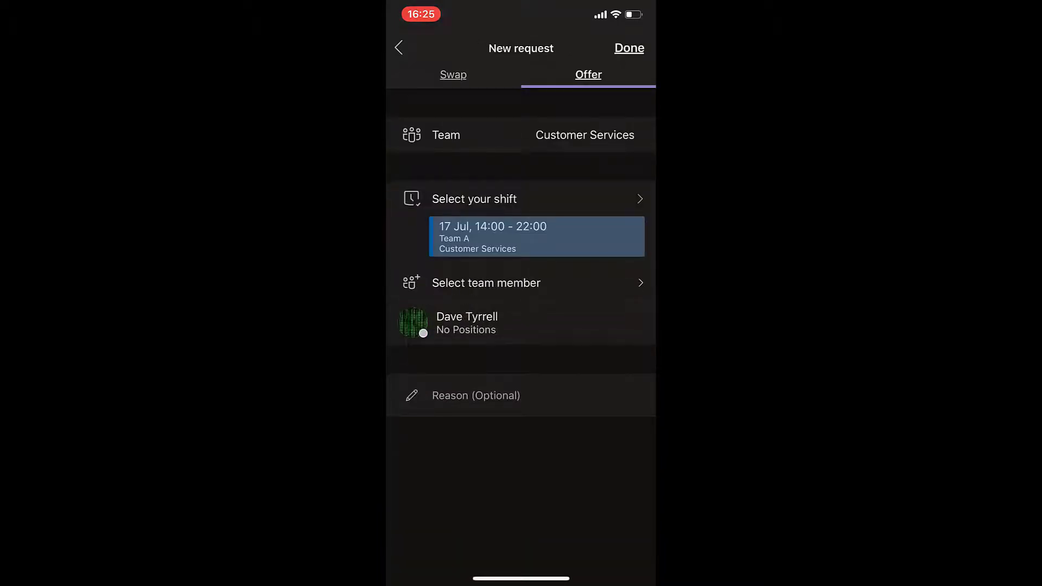
Give the reason 'Need to get my hair done 😬' and send the offer
left_click(476, 396)
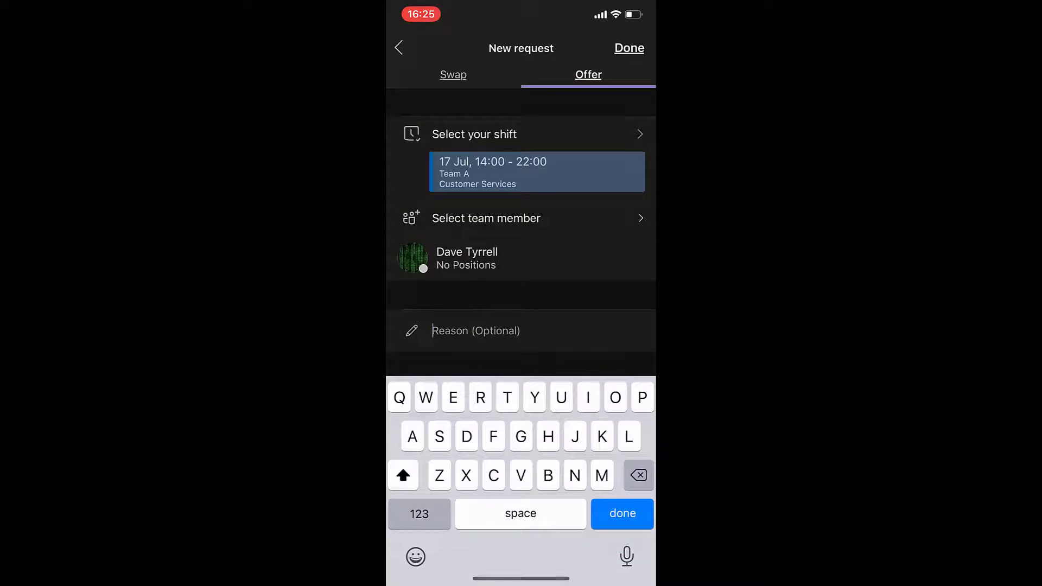
type("Need to ge")
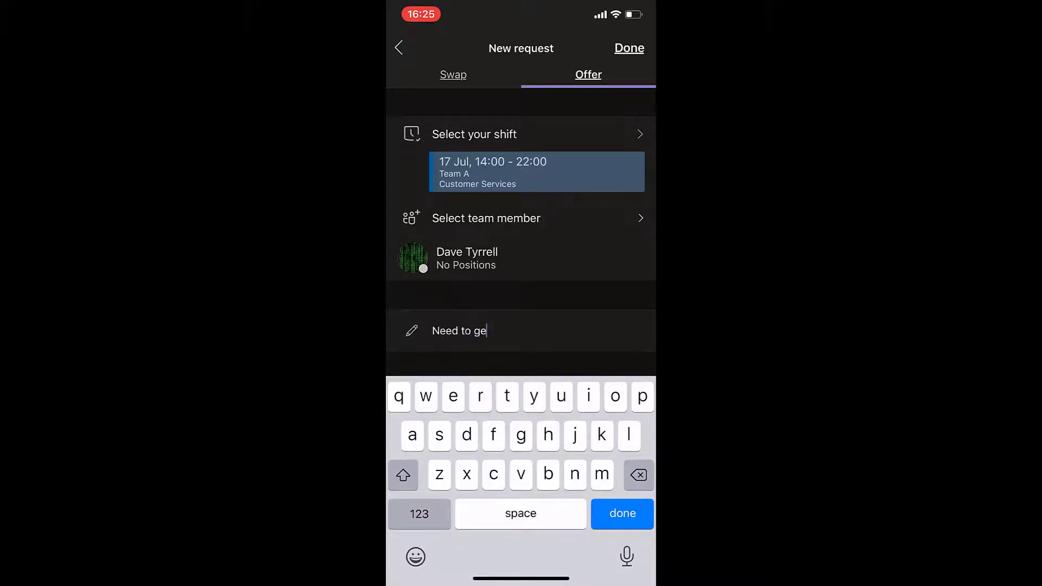
type("t my hair done")
left_click(416, 556)
type("😬")
left_click(628, 47)
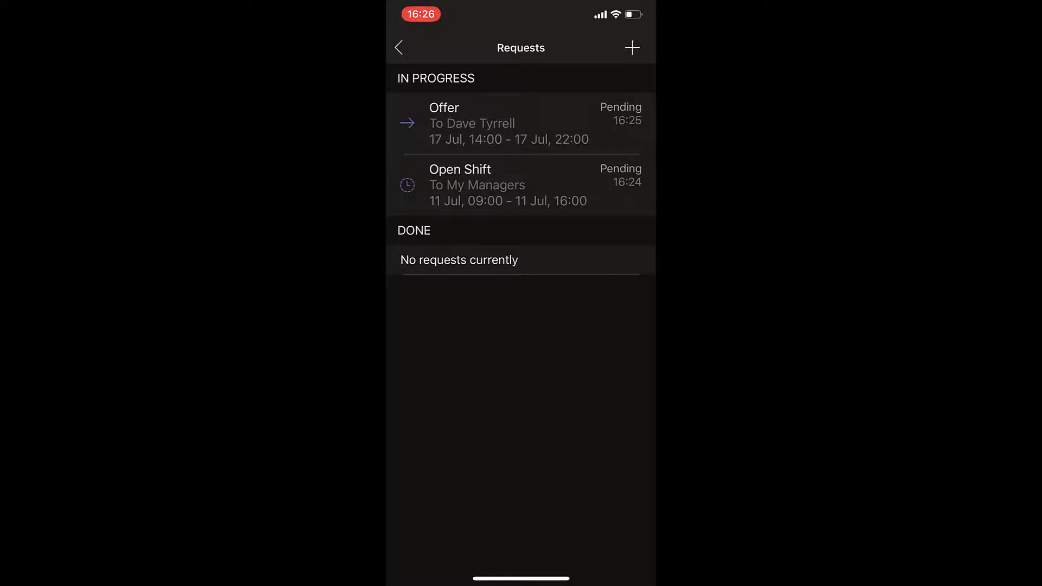
Start a new time-off request covering 30–31 July
left_click(632, 48)
left_click(489, 502)
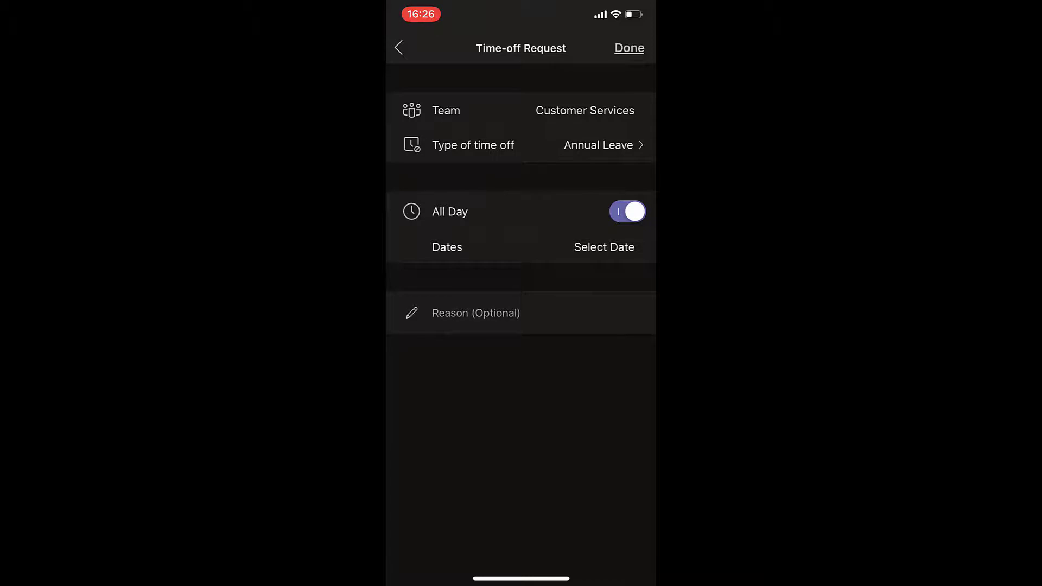
left_click(604, 247)
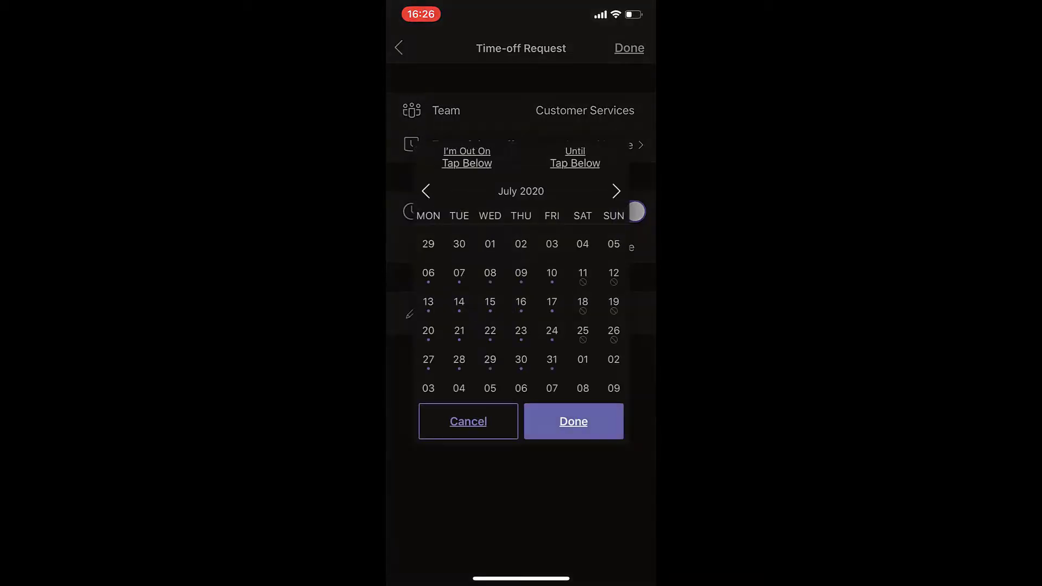
left_click(552, 360)
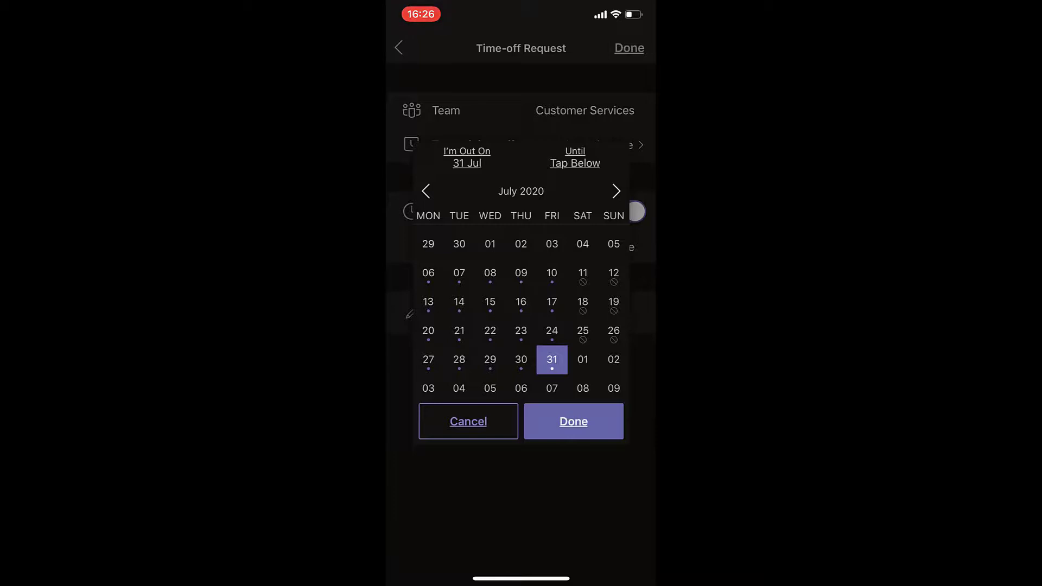
left_click(521, 359)
left_click(552, 359)
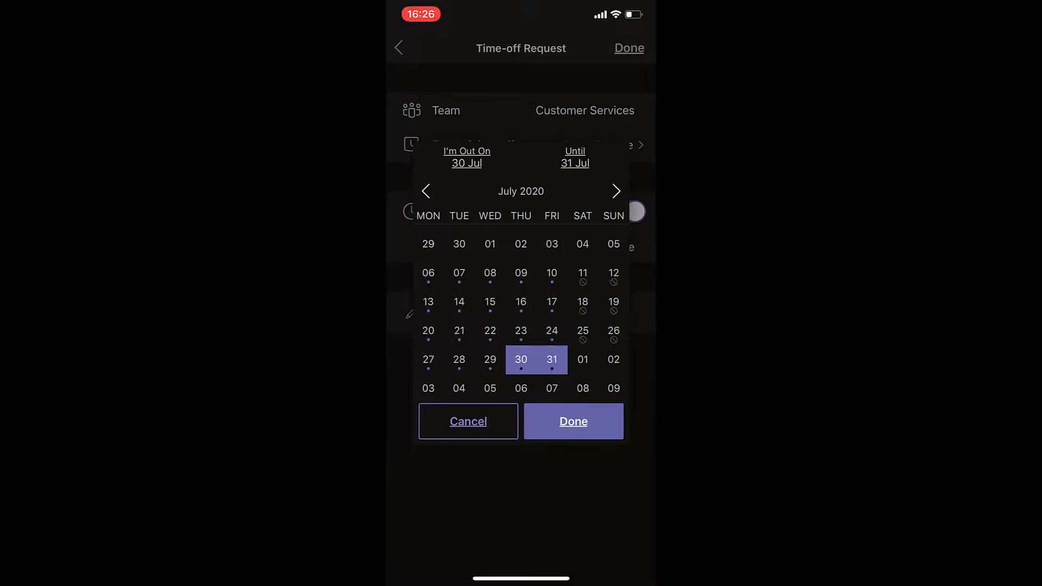
left_click(573, 422)
Add the reason 'Need a long weekend before that new contract kicks in, please boss' and submit
left_click(476, 313)
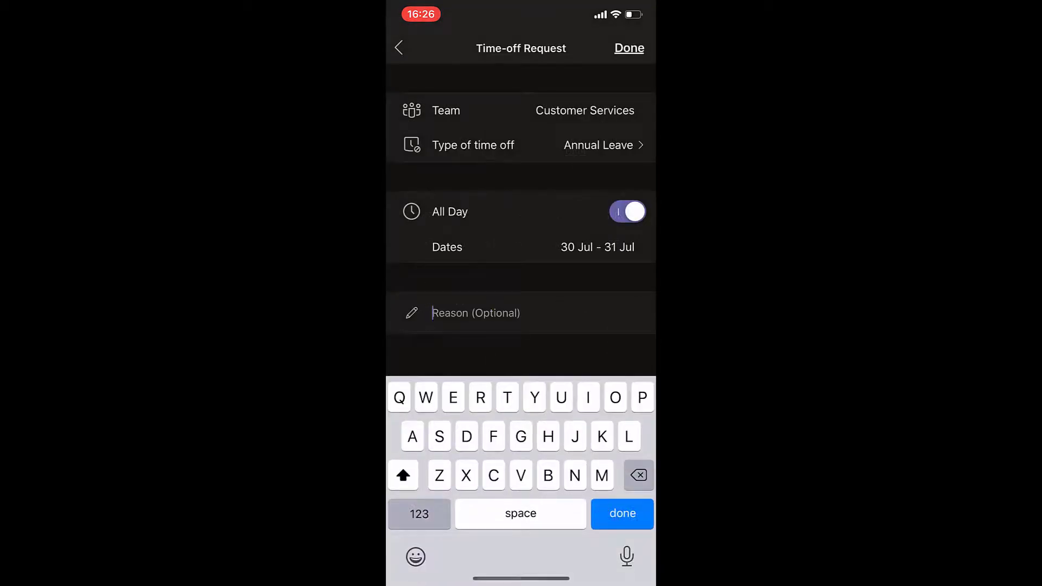
type("Need a ")
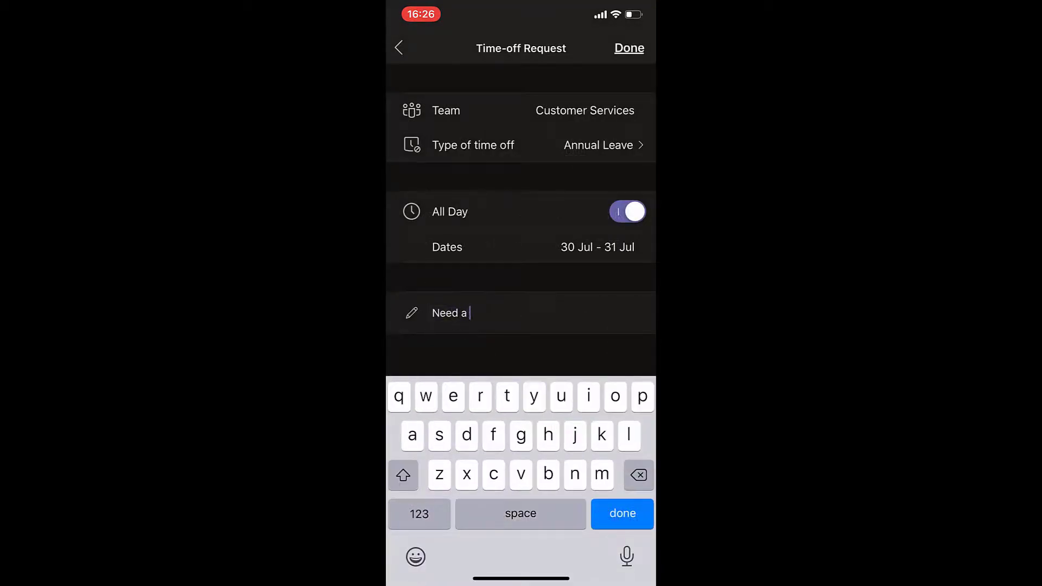
type("long weekend b")
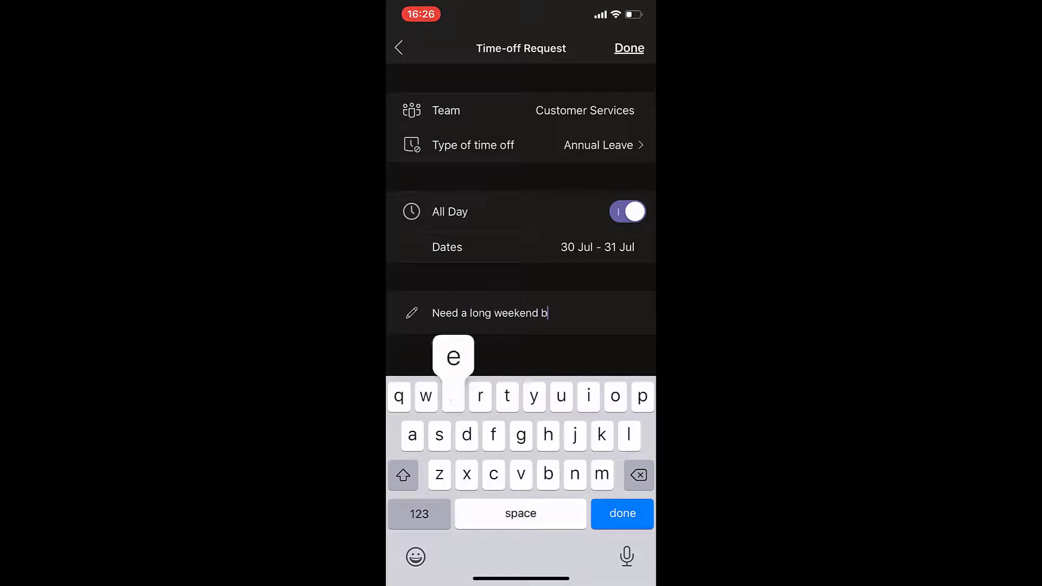
type("efore t")
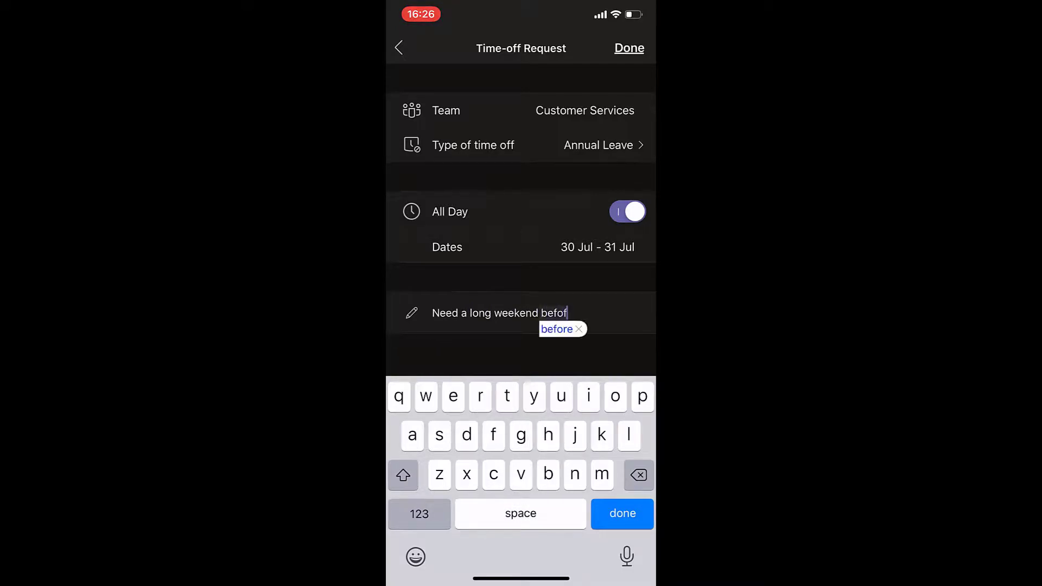
type("hat ne")
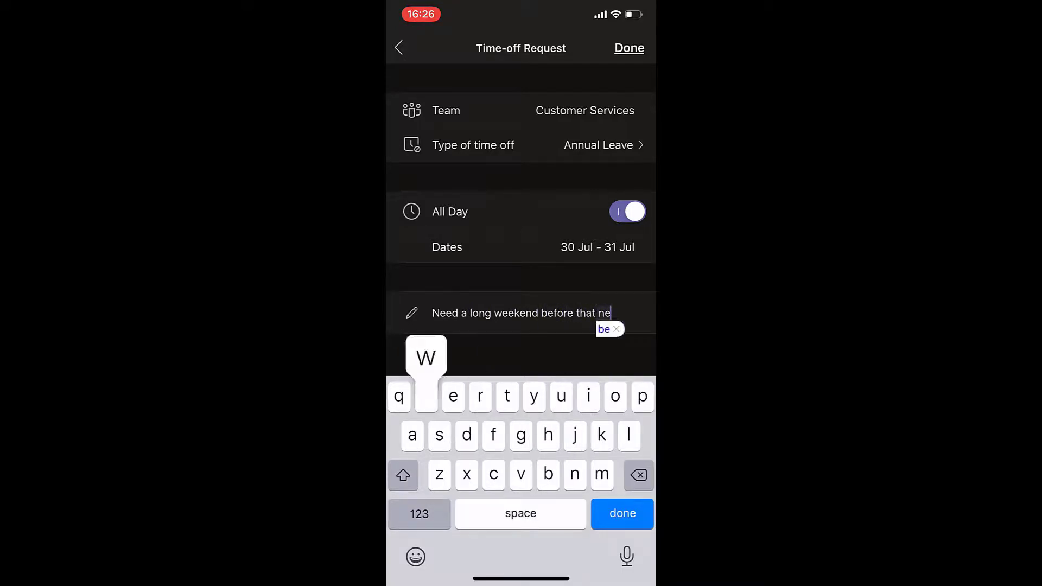
type("w contract ki")
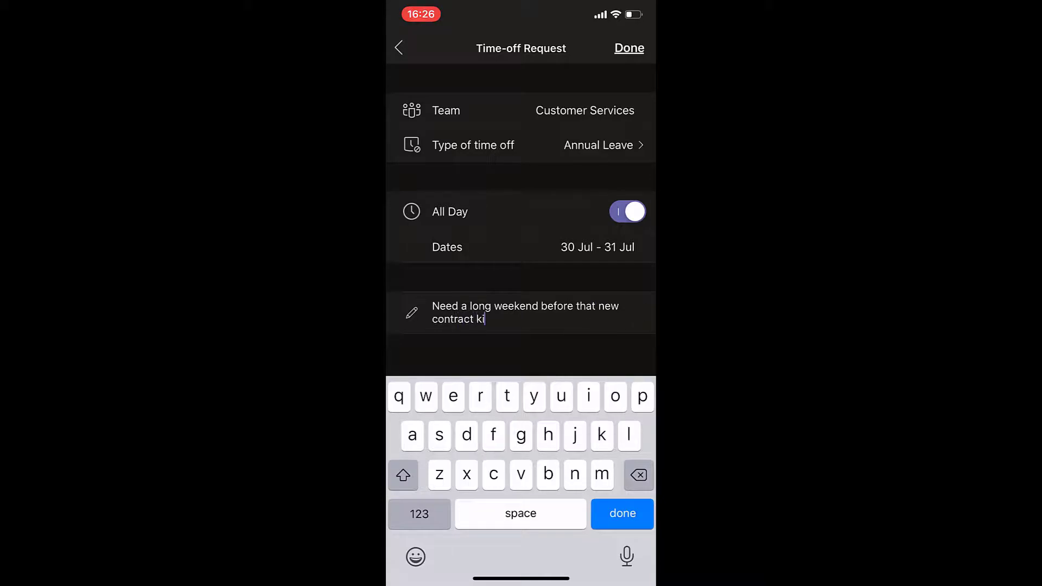
type("cks in")
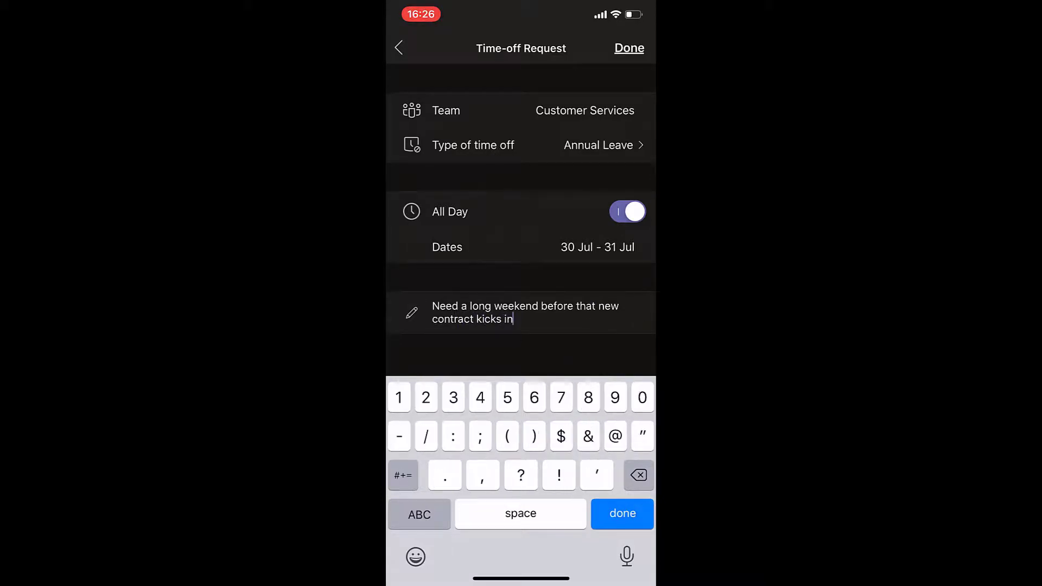
type(", please boss")
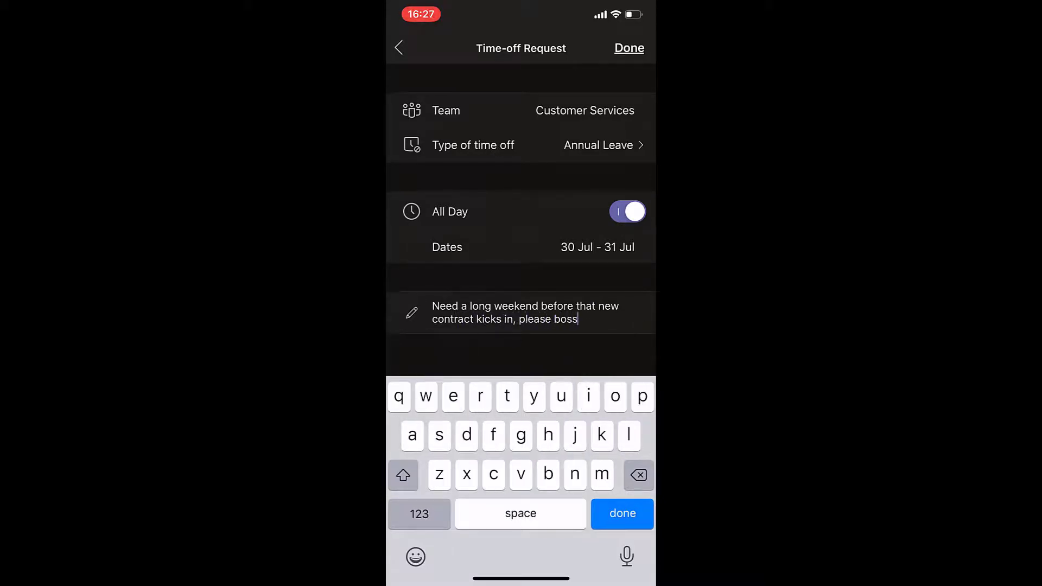
left_click(623, 514)
left_click(629, 49)
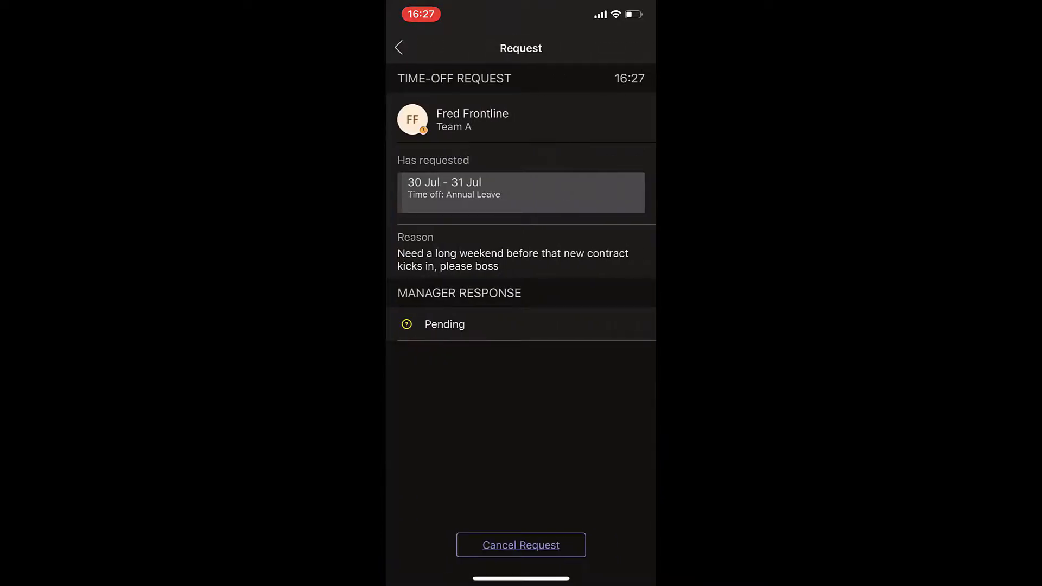
left_click(399, 48)
Clock in for the Customer Services shift, then start and end a short break
scroll(521, 293, "up", 6)
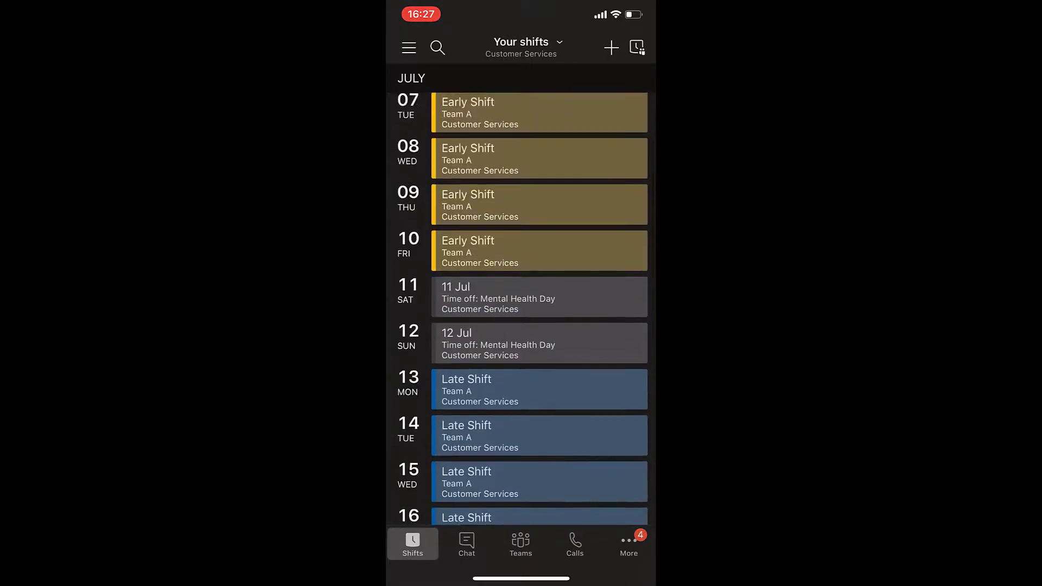
scroll(520, 293, "up", 2)
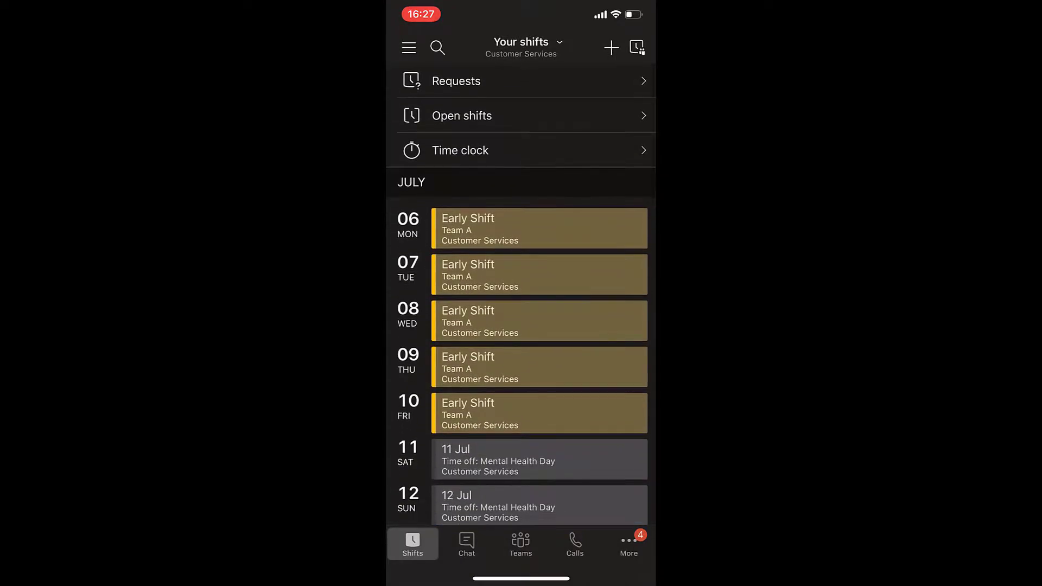
left_click(460, 151)
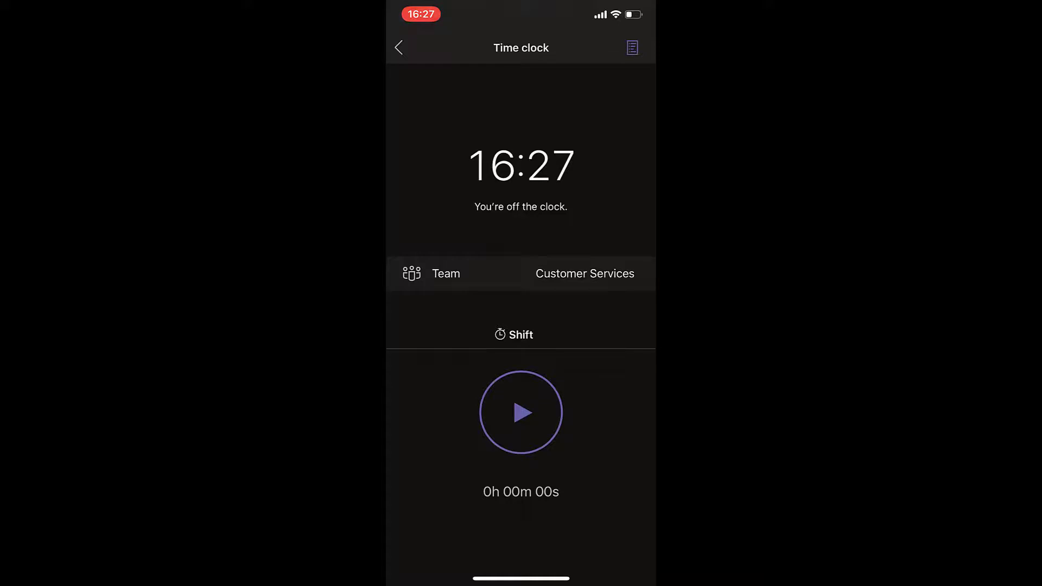
left_click(521, 412)
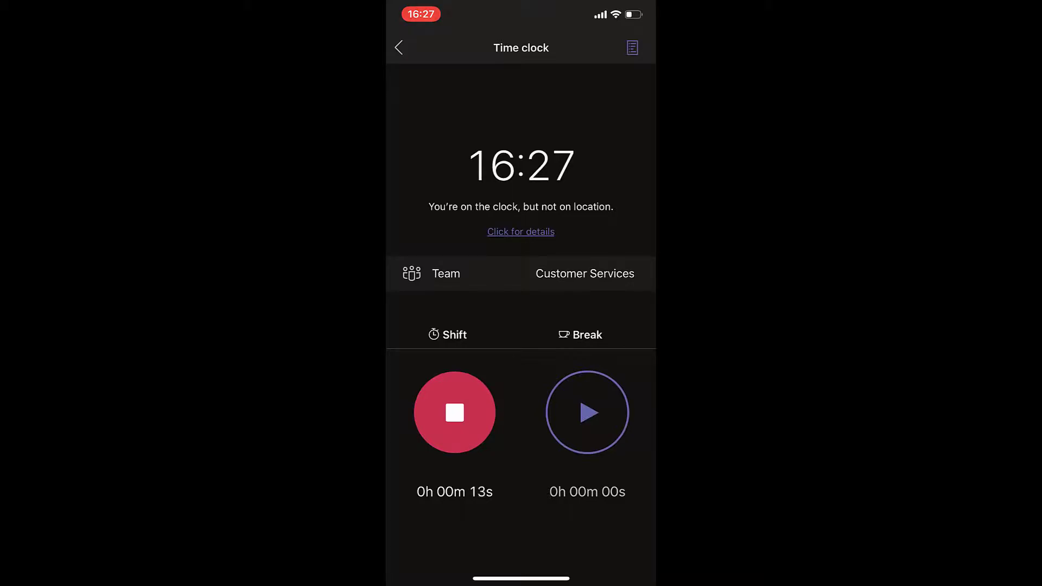
left_click(587, 412)
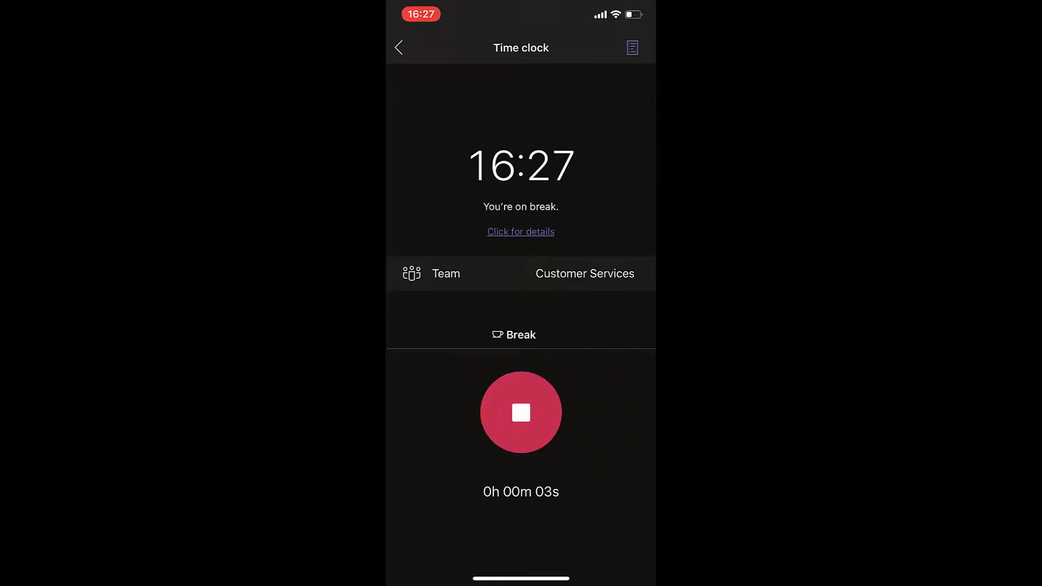
left_click(521, 412)
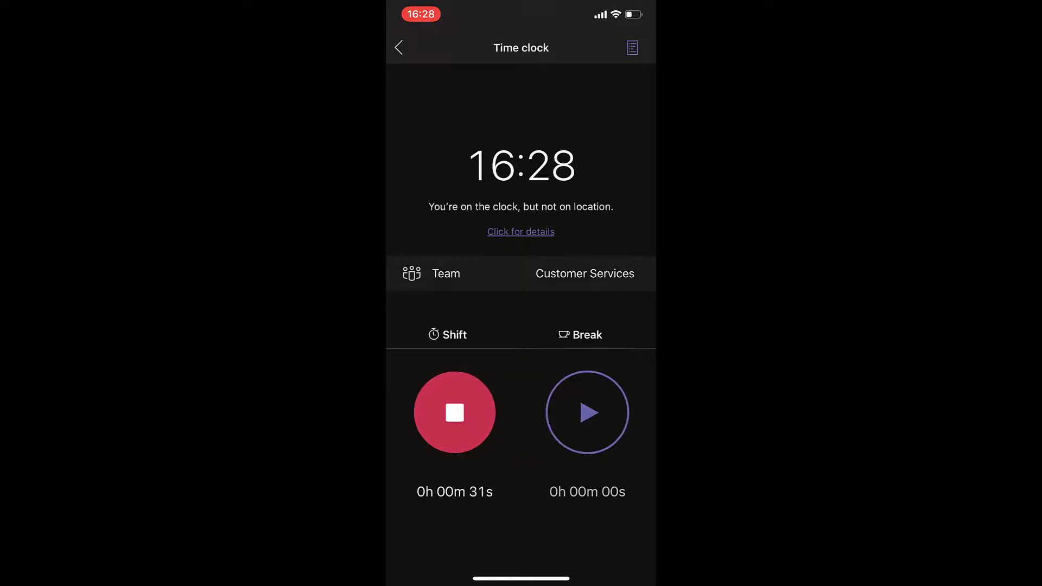
Start a new chat with the customer service rep
left_click(399, 48)
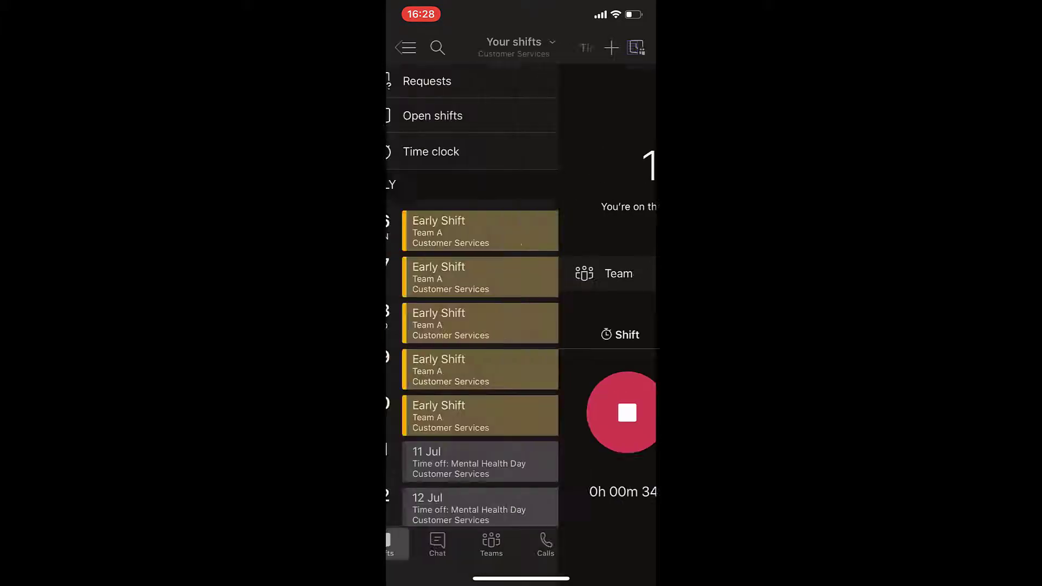
left_click(467, 544)
left_click(632, 48)
type("Nad")
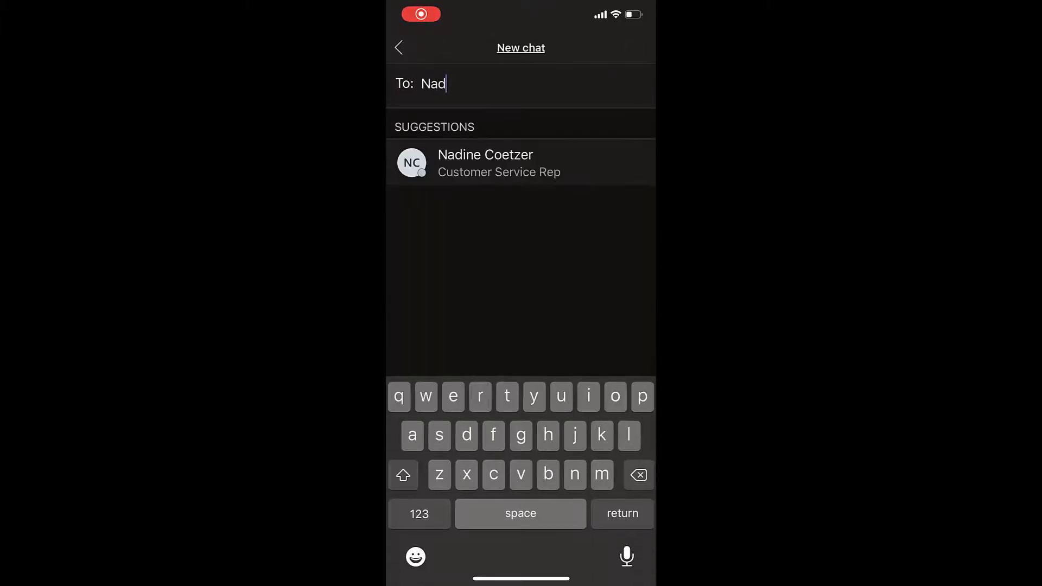
left_click(485, 162)
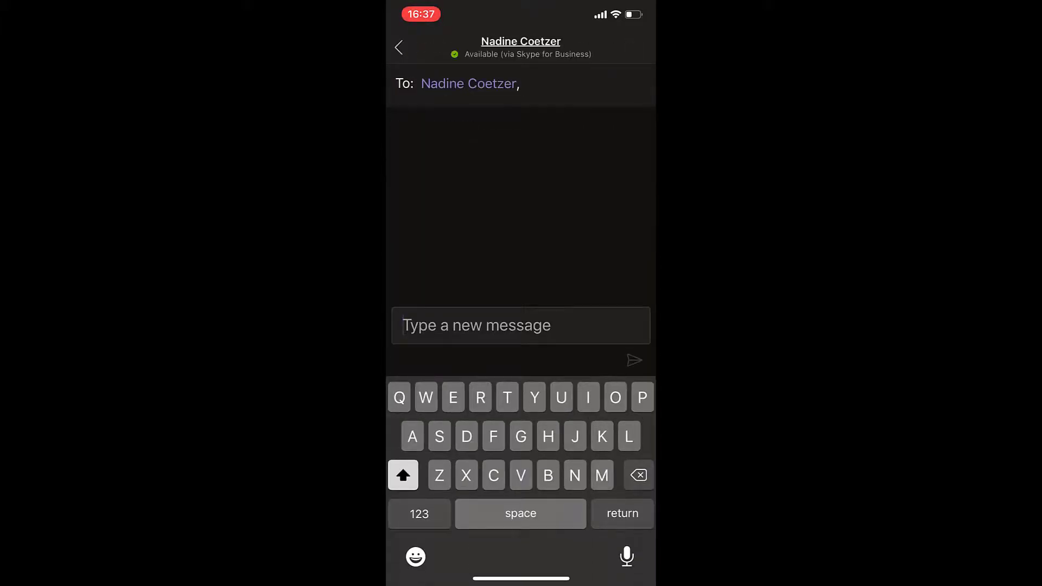
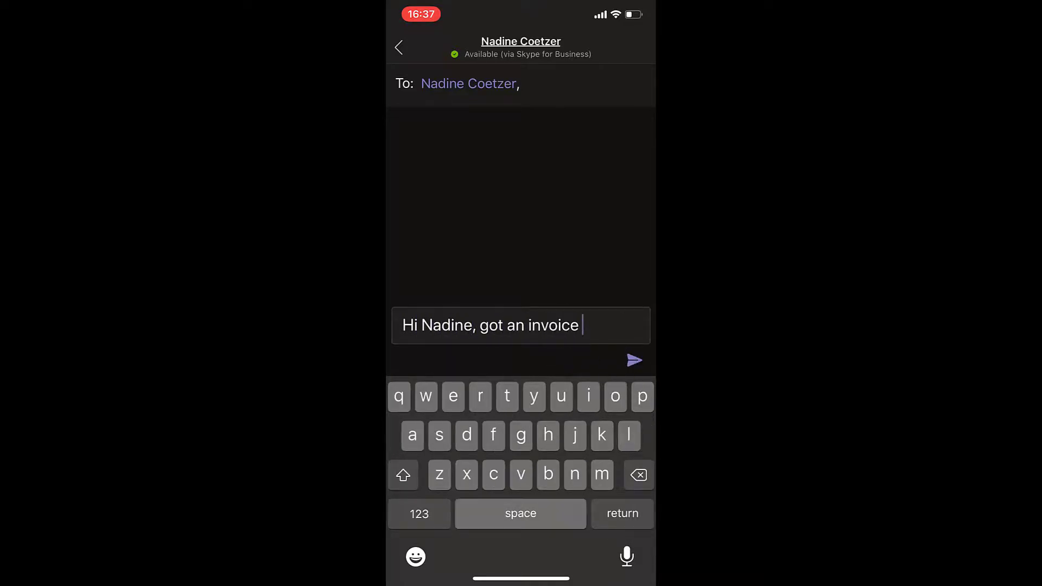
Send the rep a greeting saying you got an invoice you think is for them
key("shift")
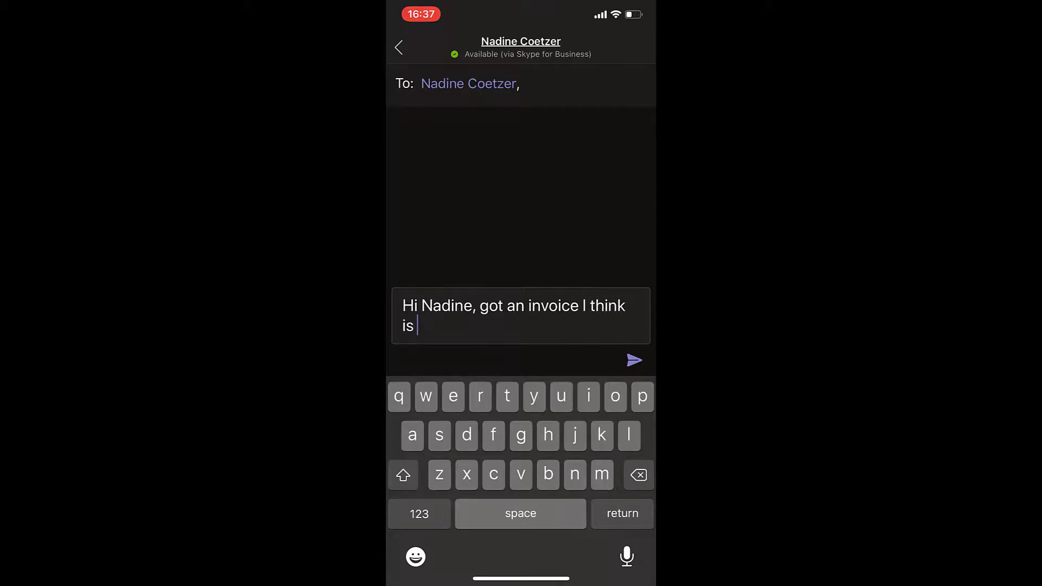
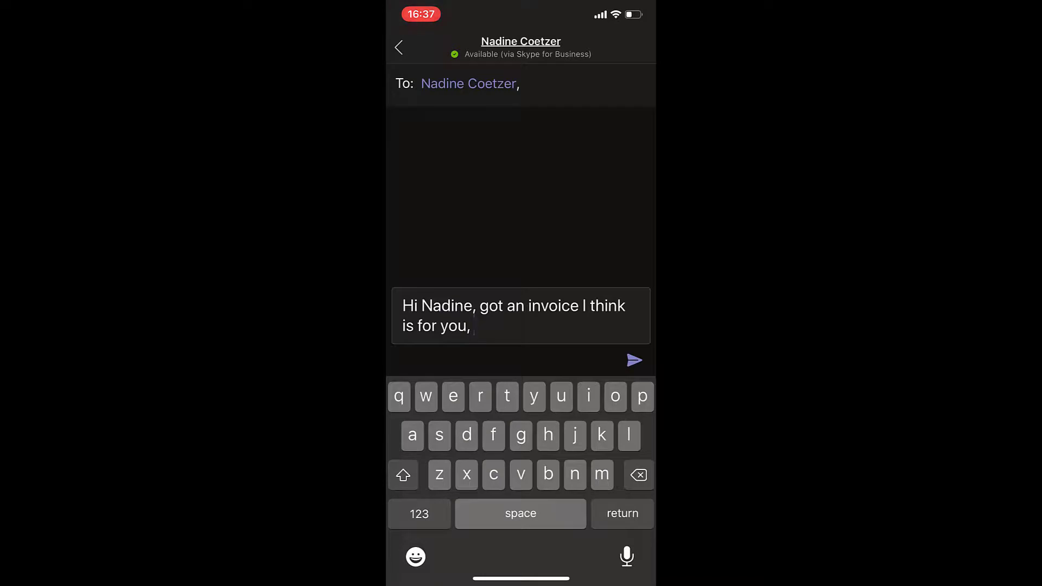
key("BackSpace")
key("BackSpace")
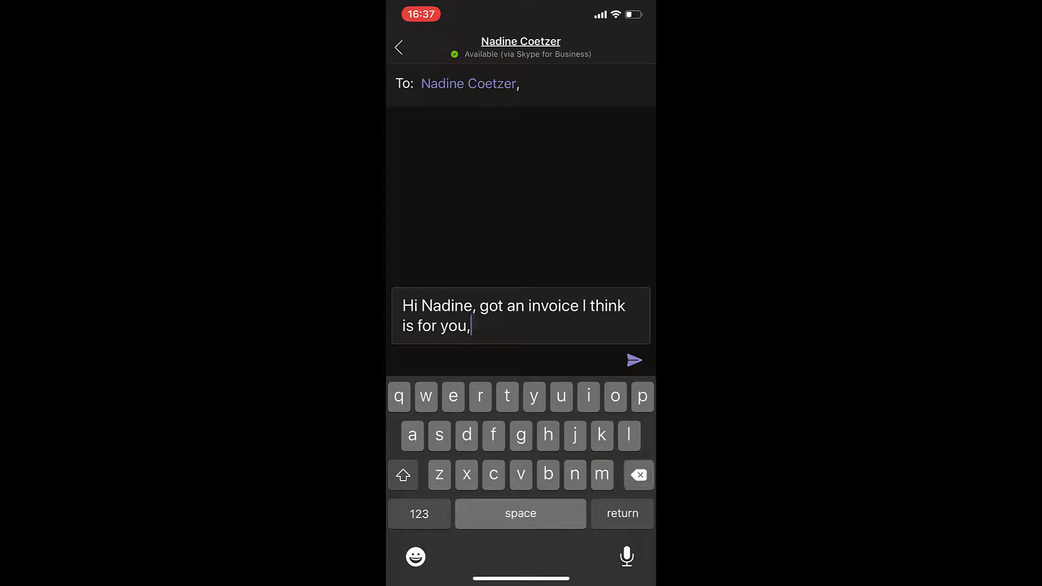
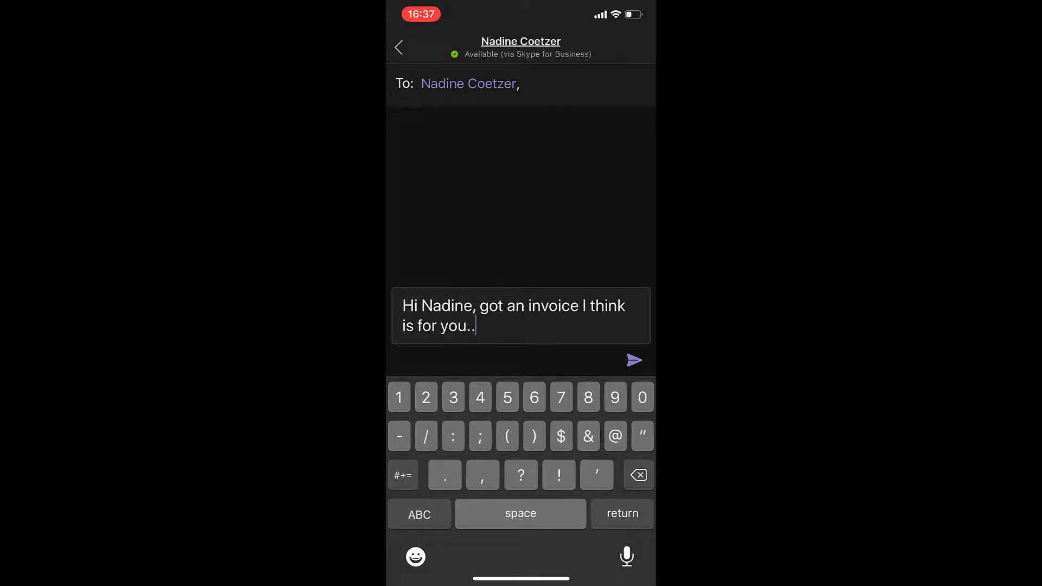
left_click(634, 360)
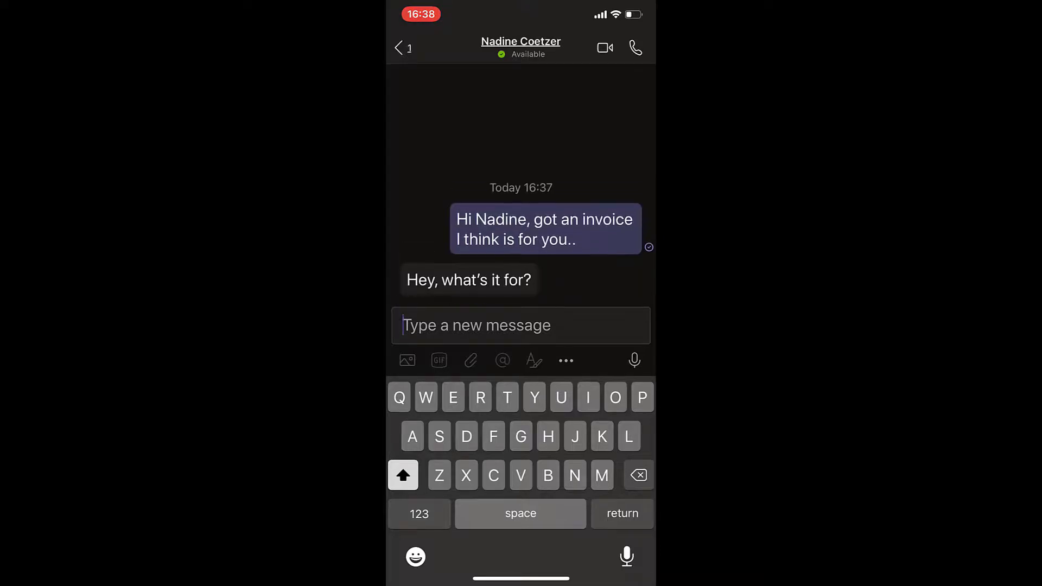
Scan the paper receipt in Document mode and send the scan in the chat
left_click(407, 360)
left_click(521, 228)
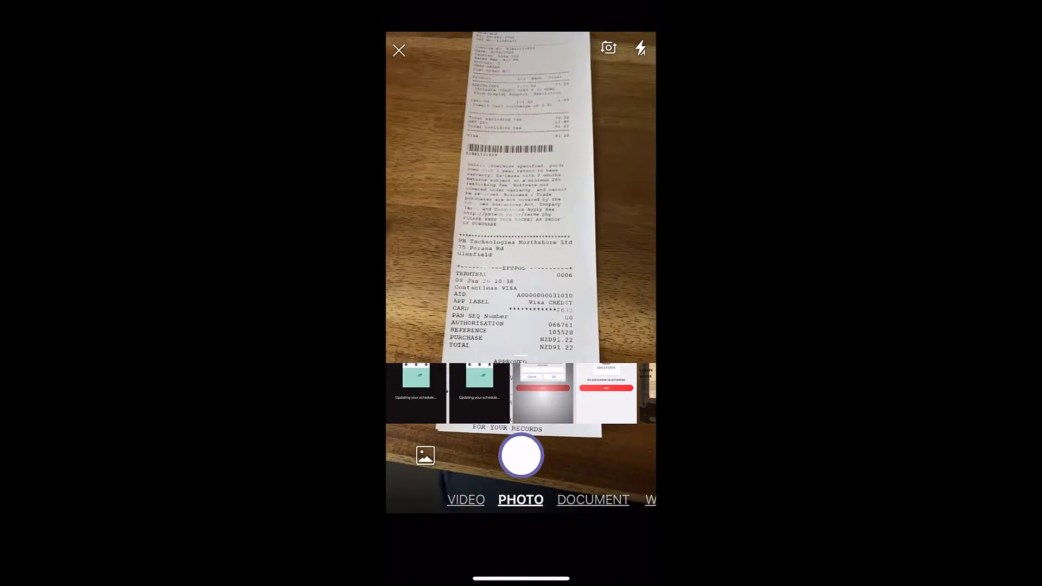
left_click(593, 499)
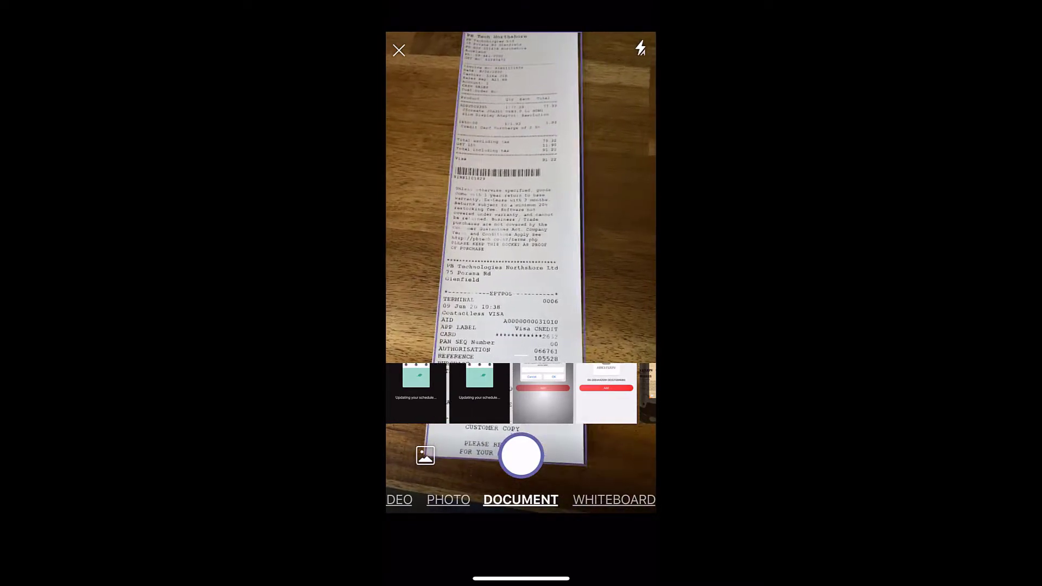
left_click(521, 455)
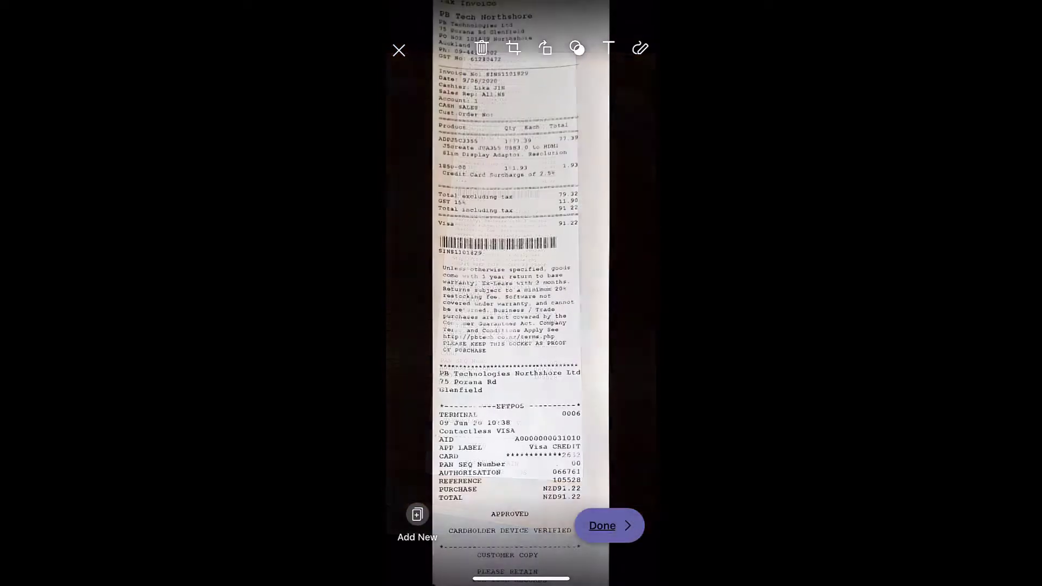
left_click(609, 525)
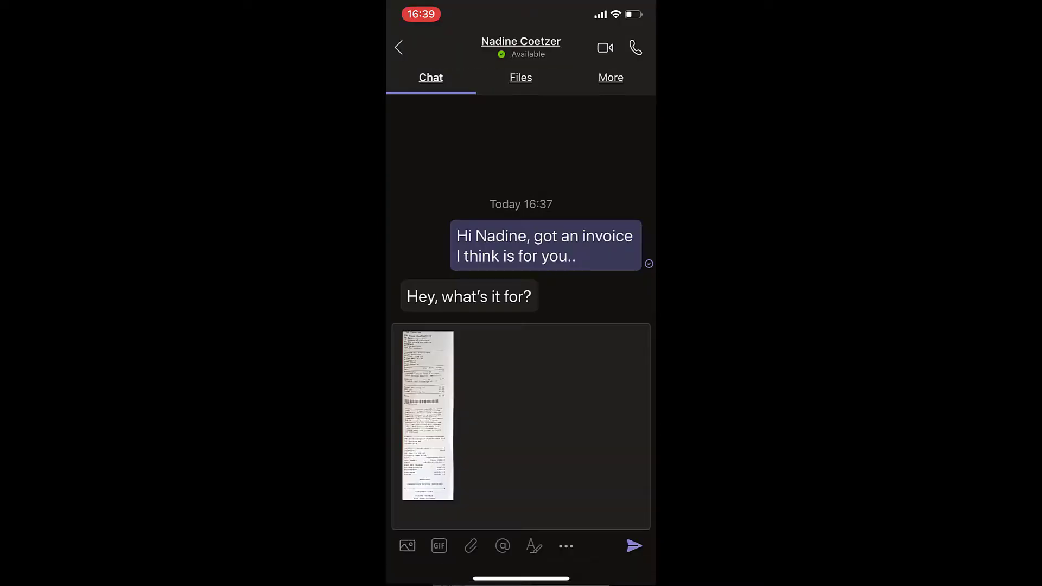
left_click(633, 360)
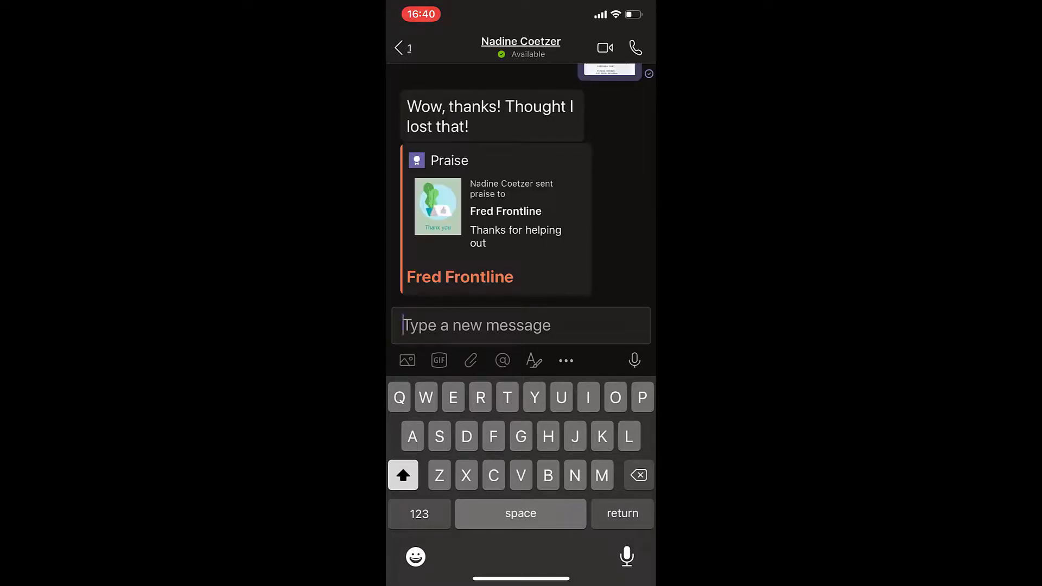
Record and send a short voice note in the chat
left_click(634, 360)
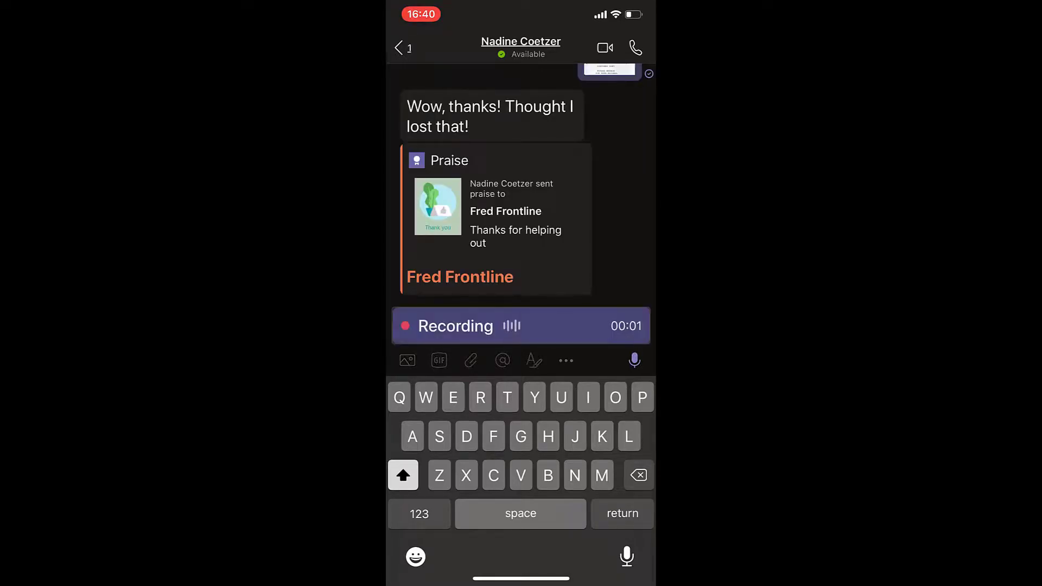
left_click(635, 360)
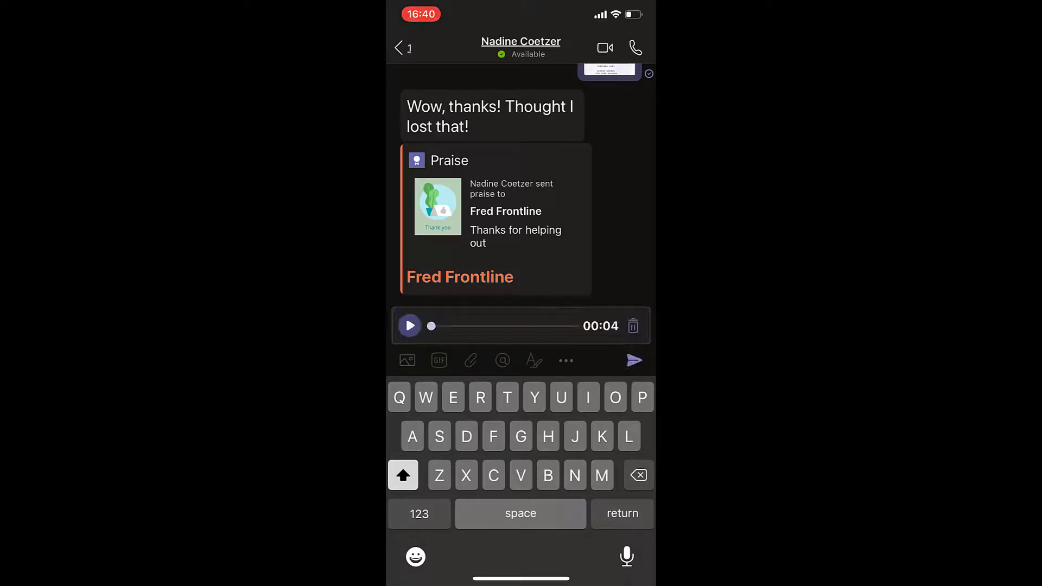
left_click(634, 361)
Scan the receipt, circle its credit card surcharge line in red, and attach it with 'I got'
left_click(407, 360)
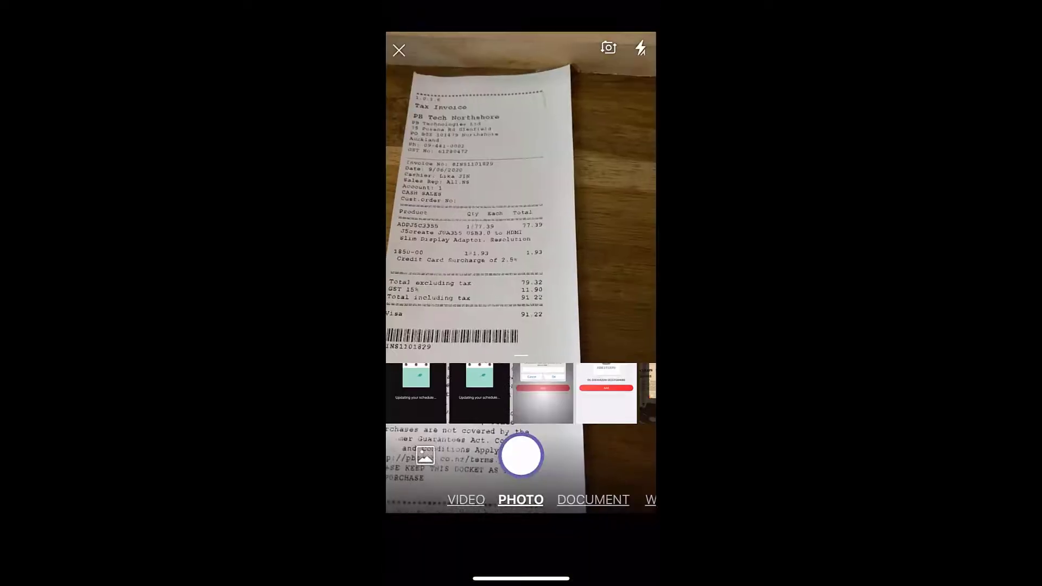
left_click(593, 500)
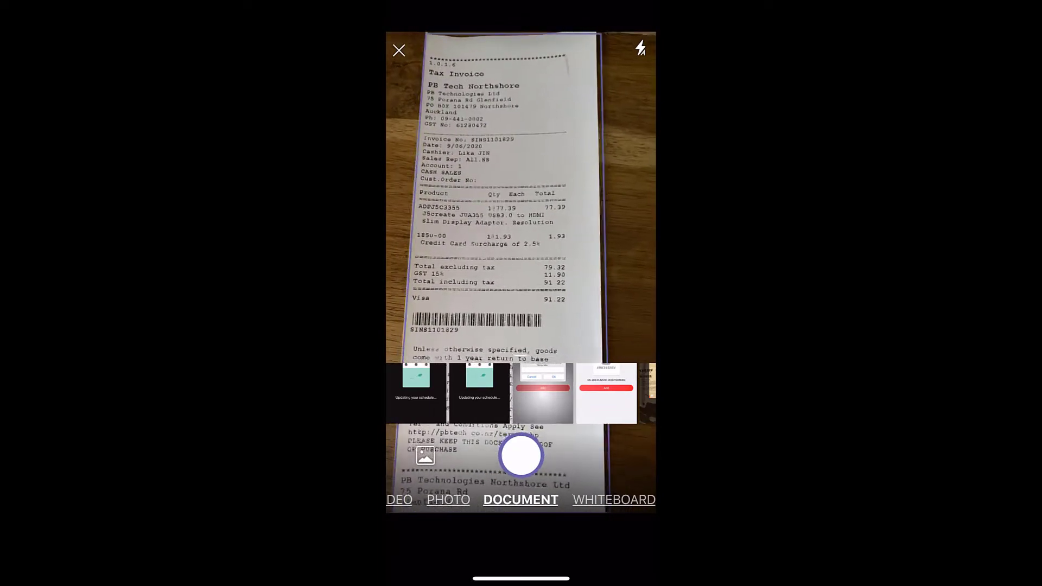
left_click(521, 455)
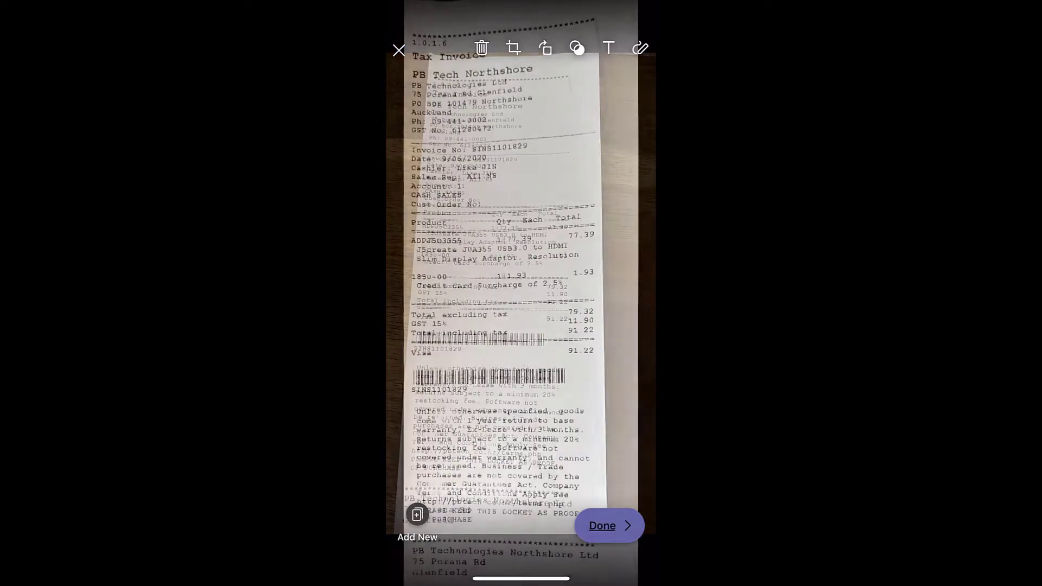
left_click(639, 48)
left_click(640, 84)
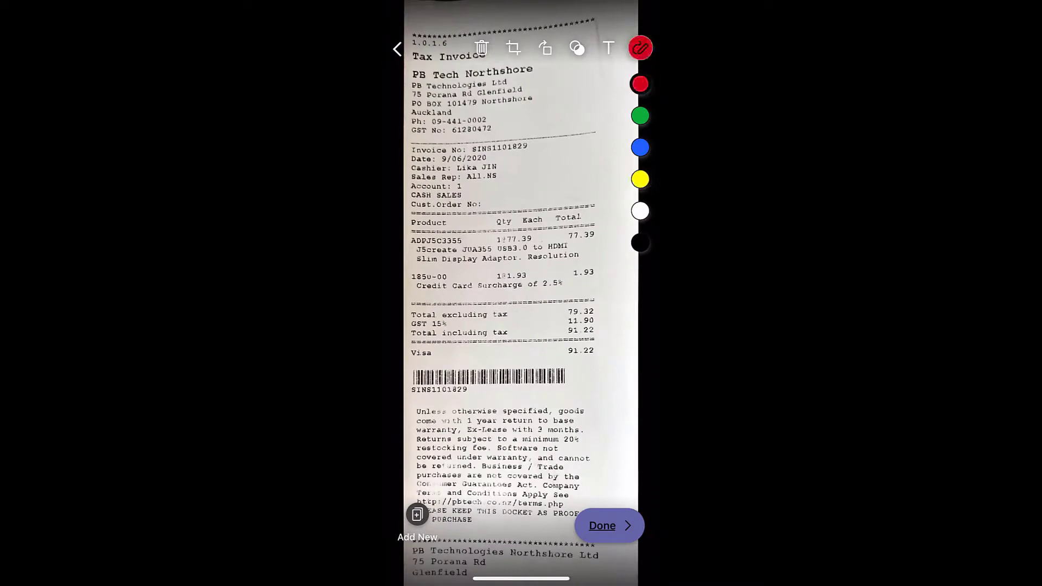
left_click_drag(592, 252, 604, 253)
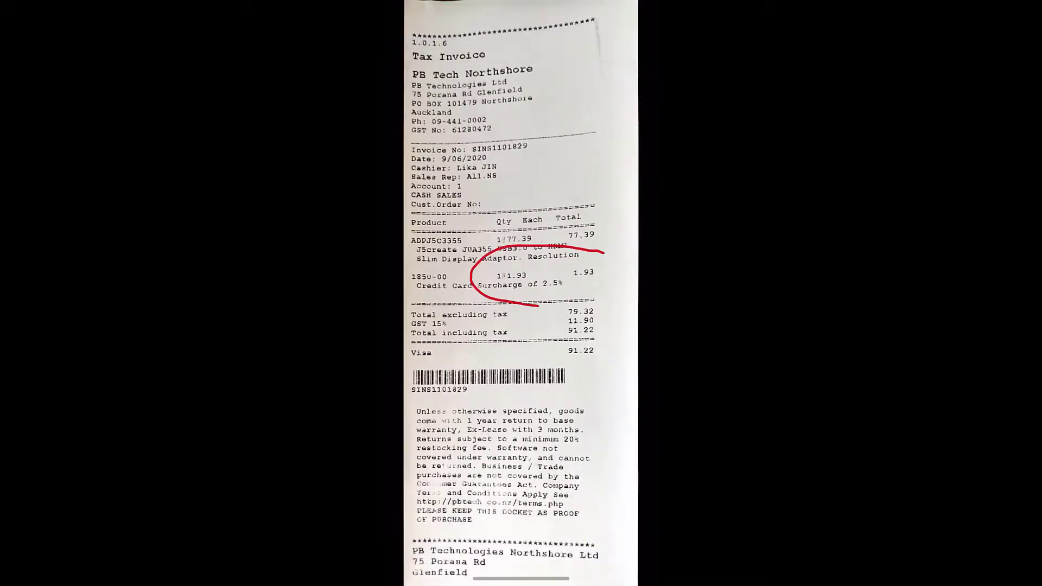
left_click(608, 526)
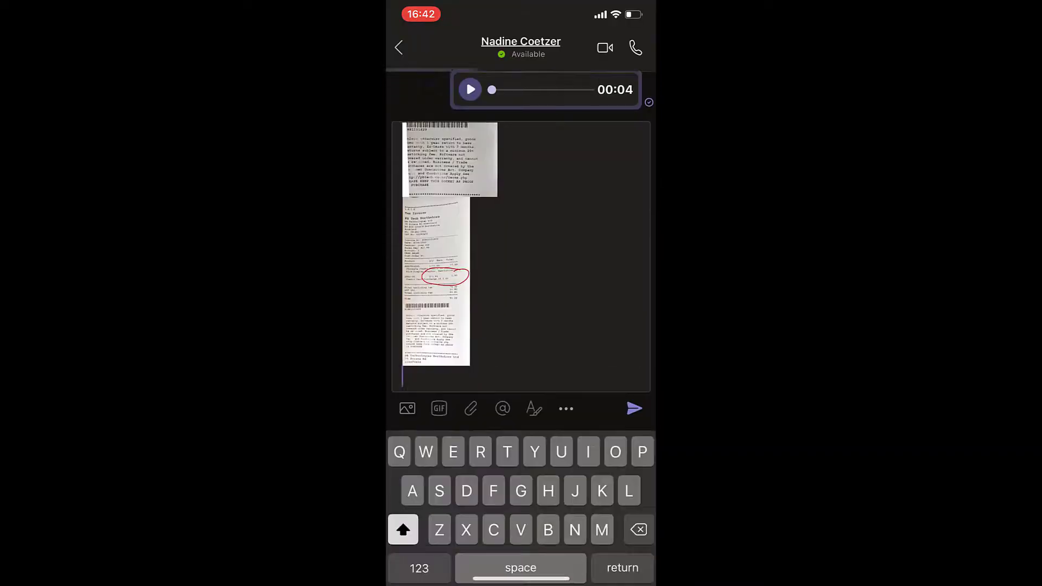
type("I got")
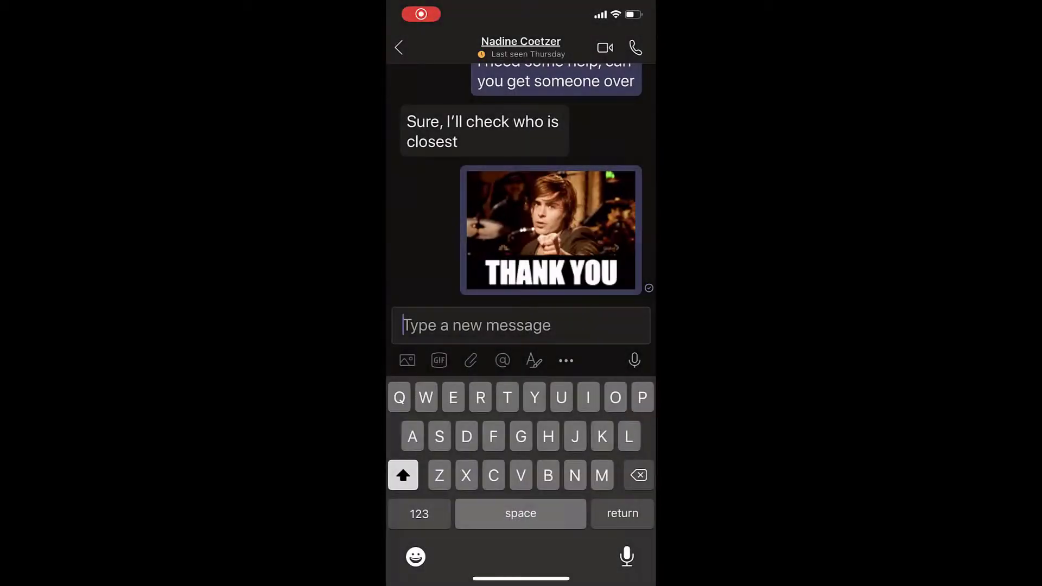
Share your current location in the chat
left_click(566, 360)
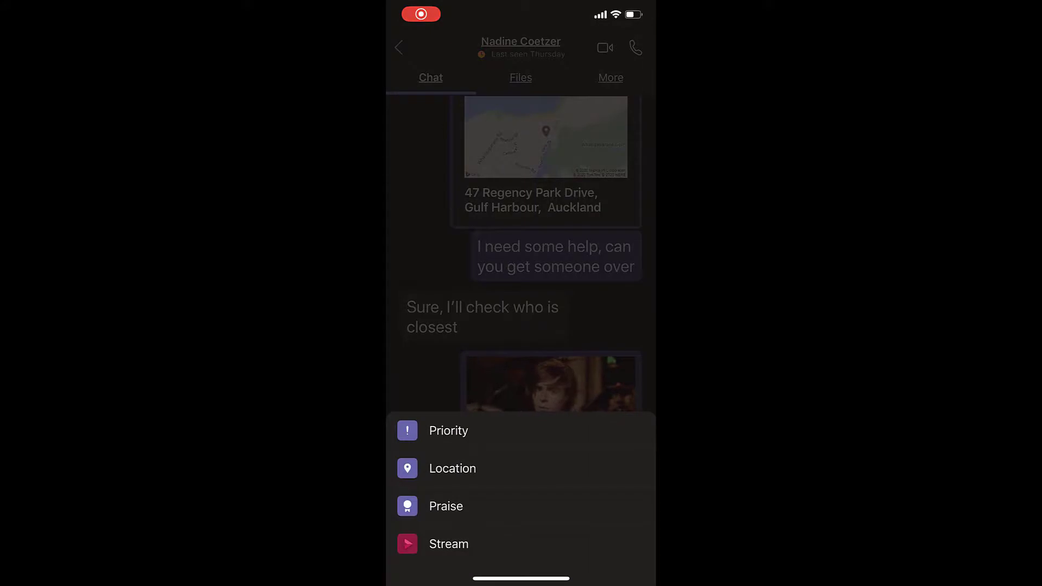
left_click(452, 469)
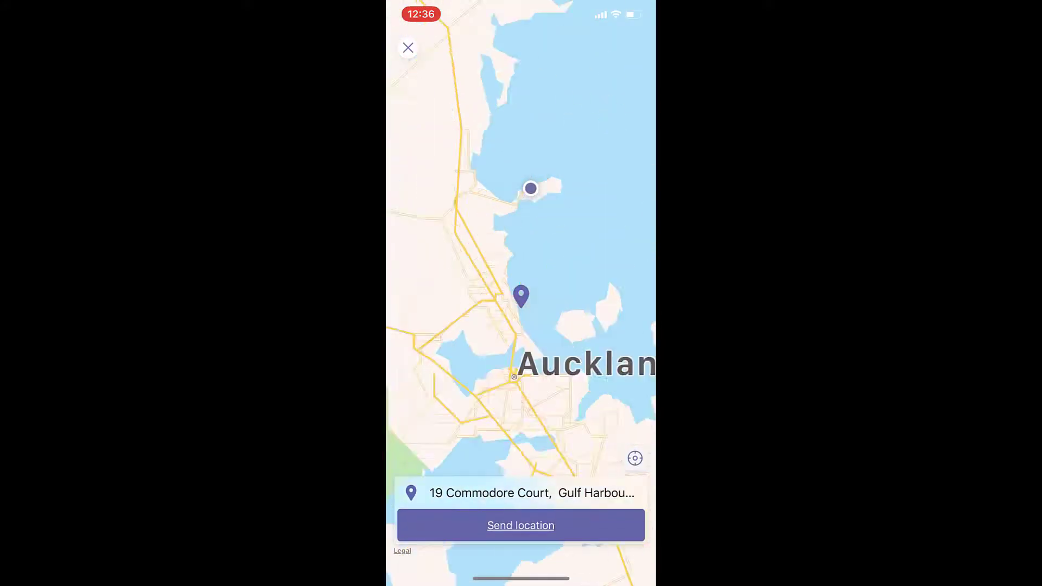
left_click(521, 525)
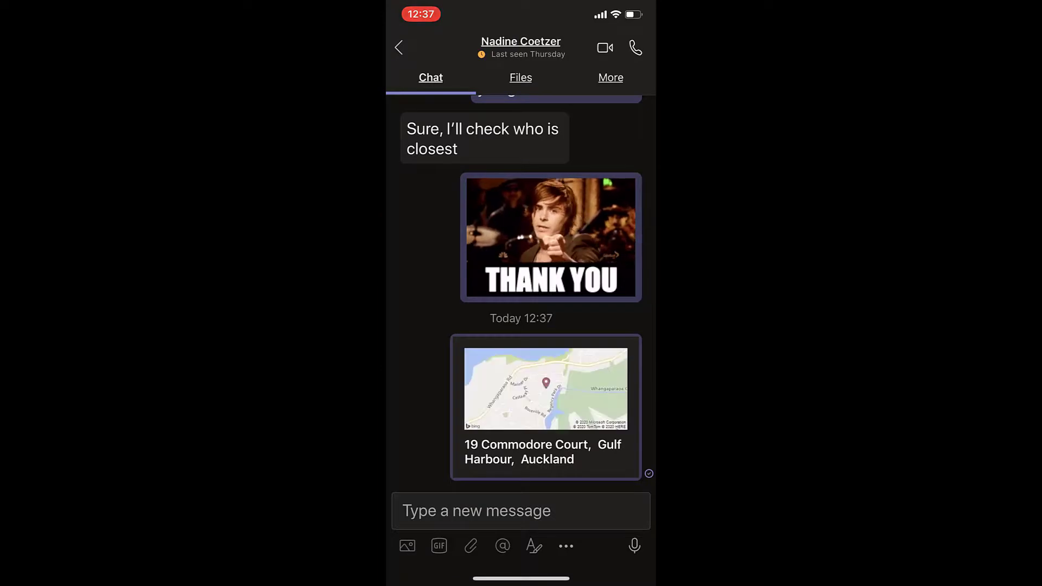
scroll(520, 293, "down", 1)
Send 'Need some assistance, can you ask someone to come by ols?'
left_click(521, 510)
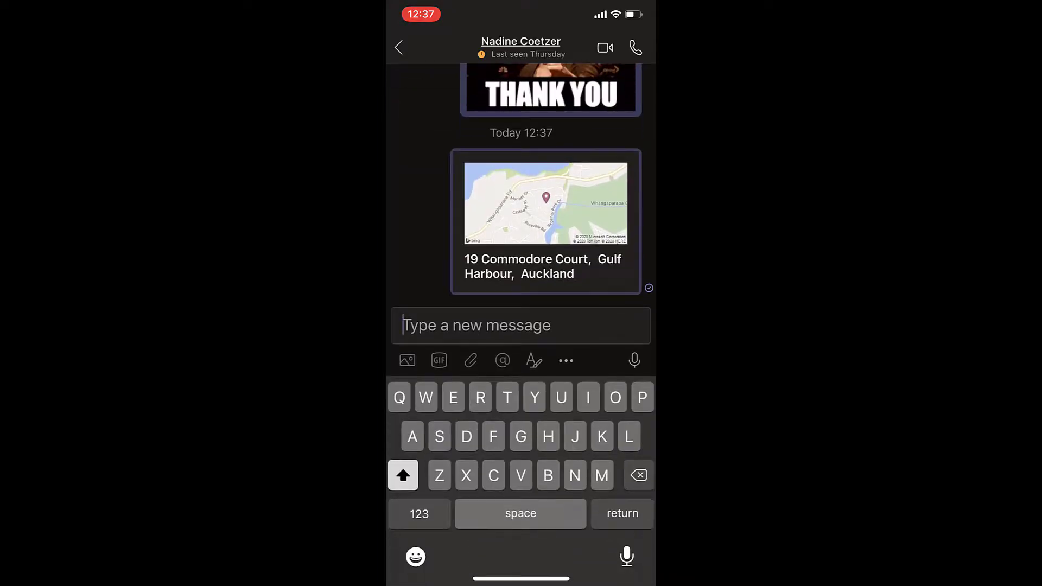
type("Need som")
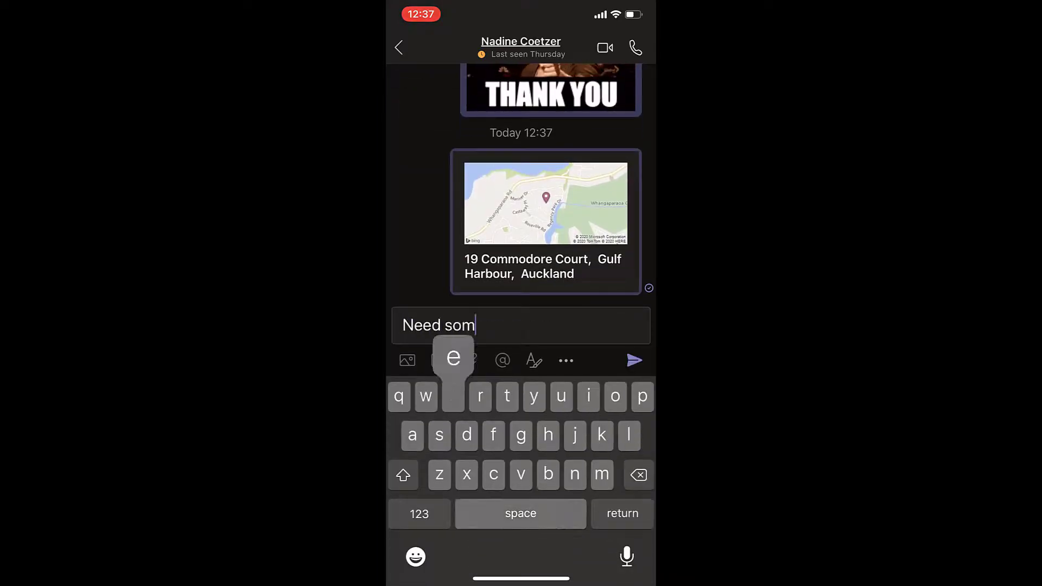
type("e assistanc")
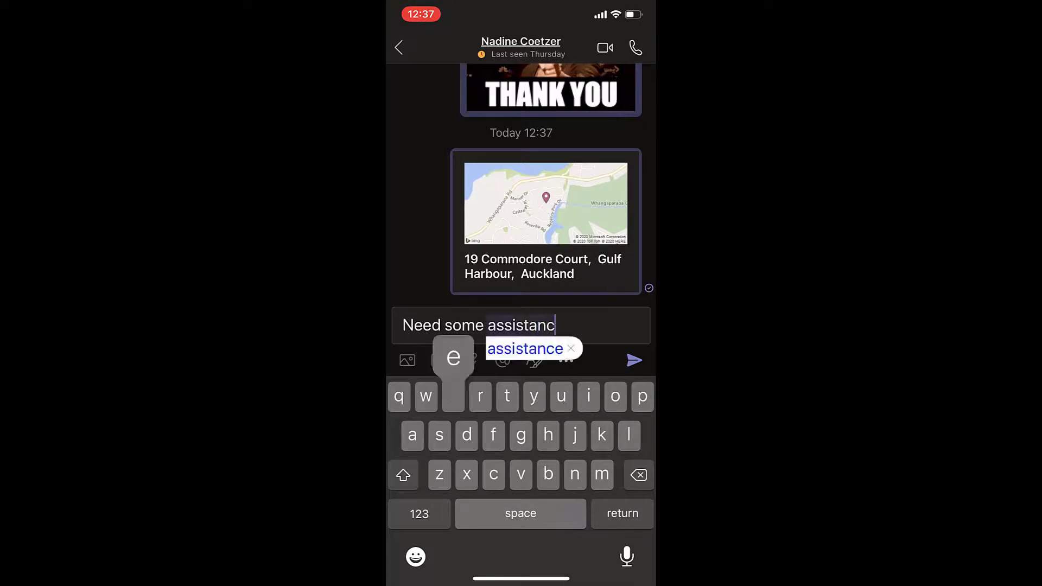
type("e, ")
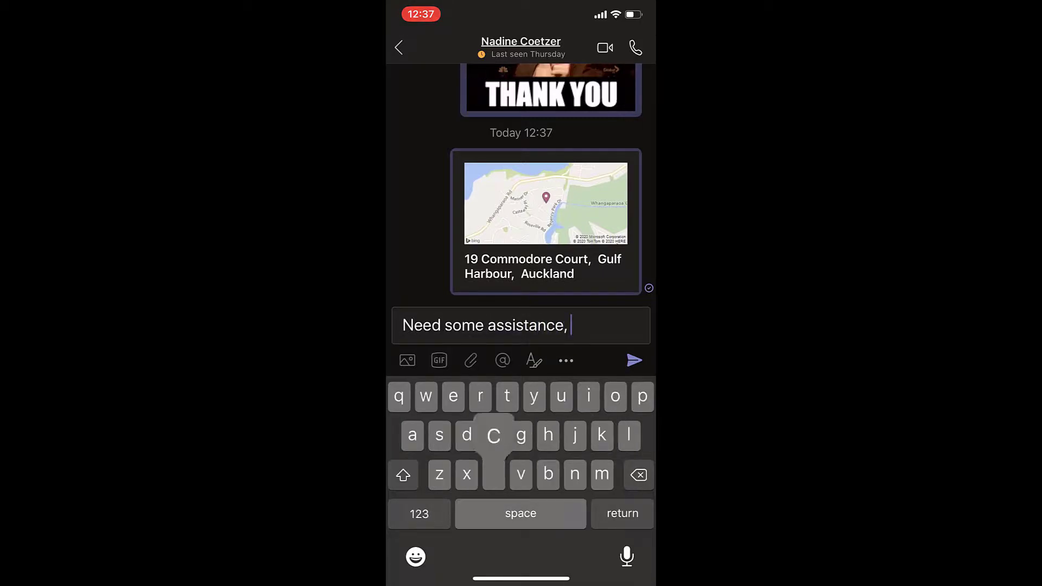
type("can you a")
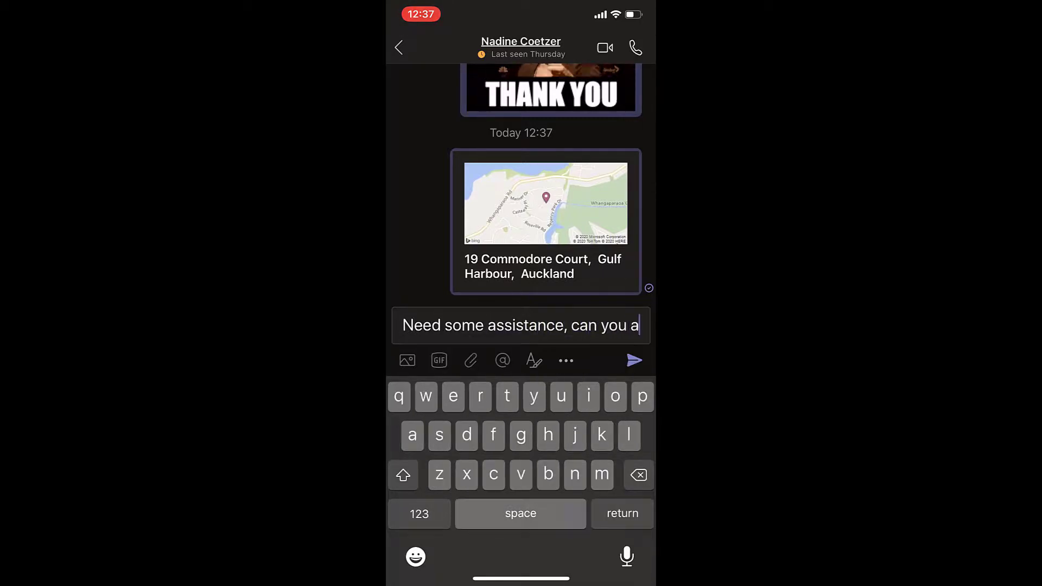
type("sk w")
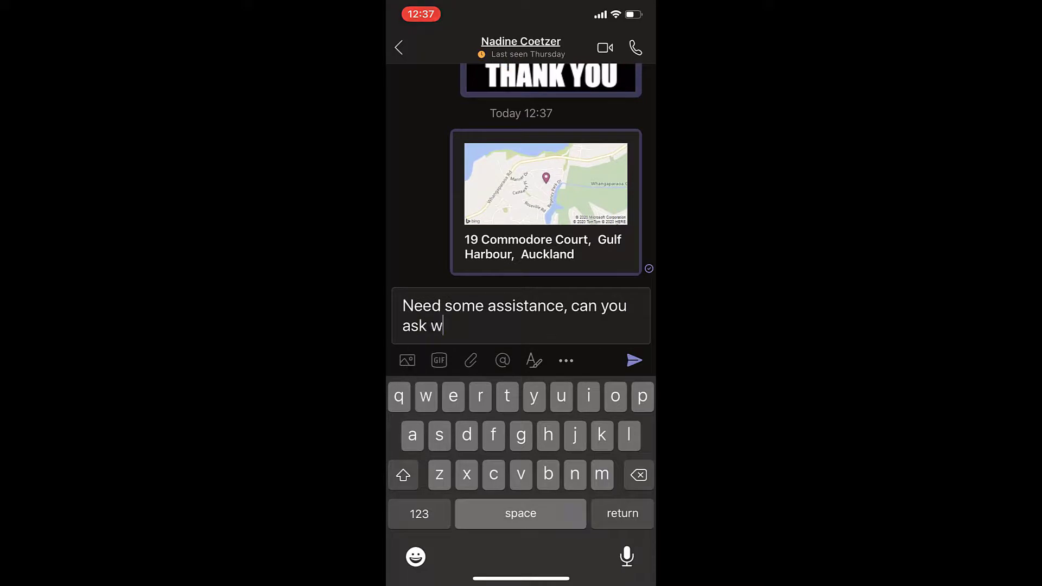
key("BackSpace")
type("someone to come ")
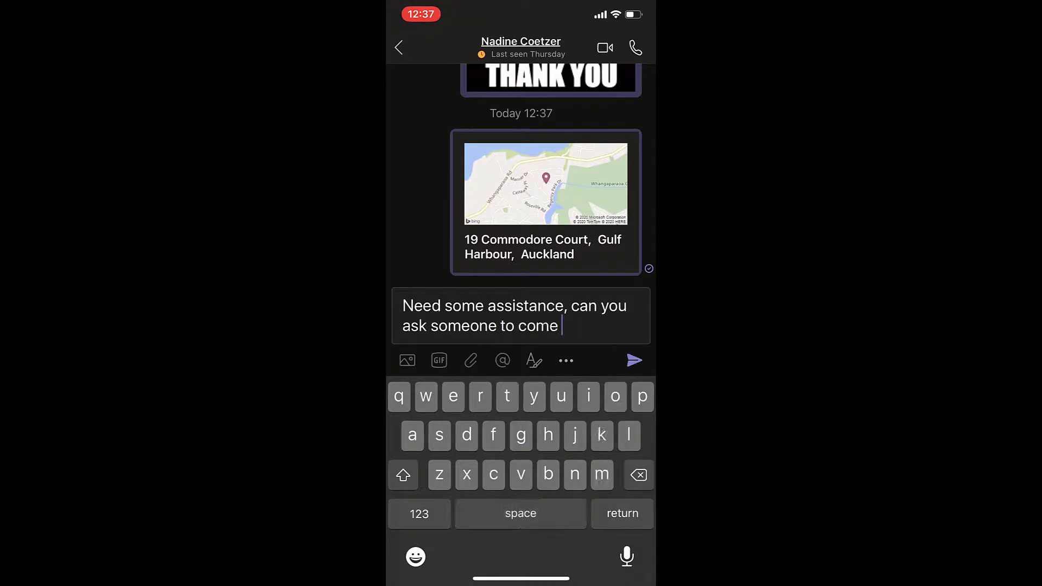
type("by ols")
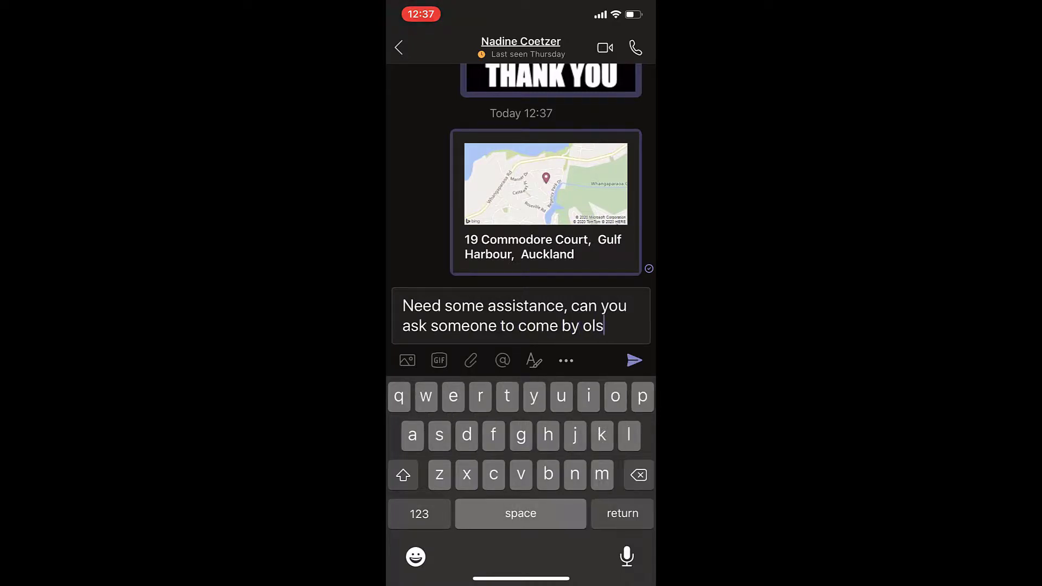
left_click(419, 513)
type("?")
left_click(635, 360)
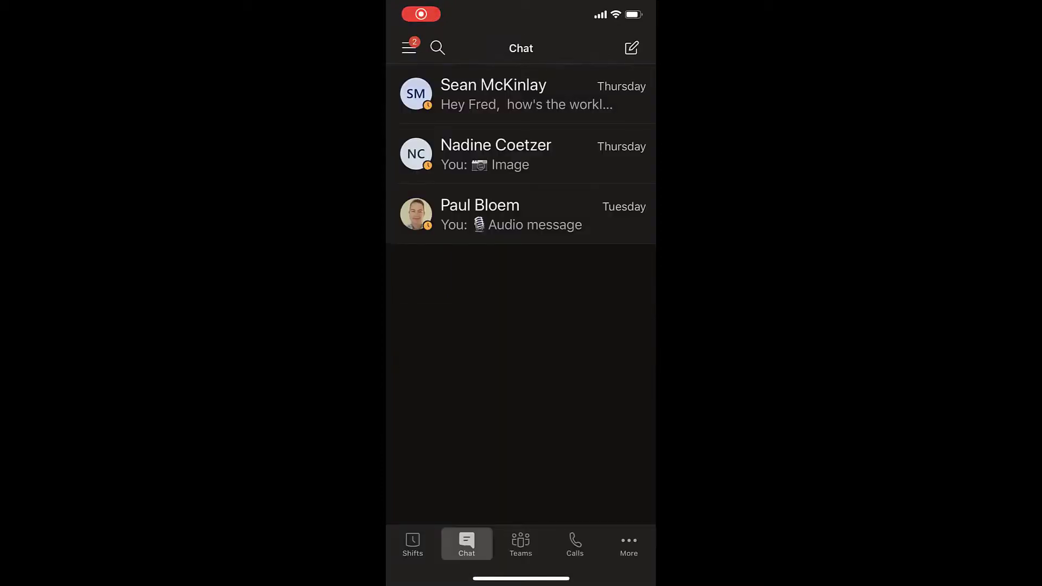
Open Customer Services > General's Training tab and play the Microsoft Teams Pimp my Video clip
left_click(521, 543)
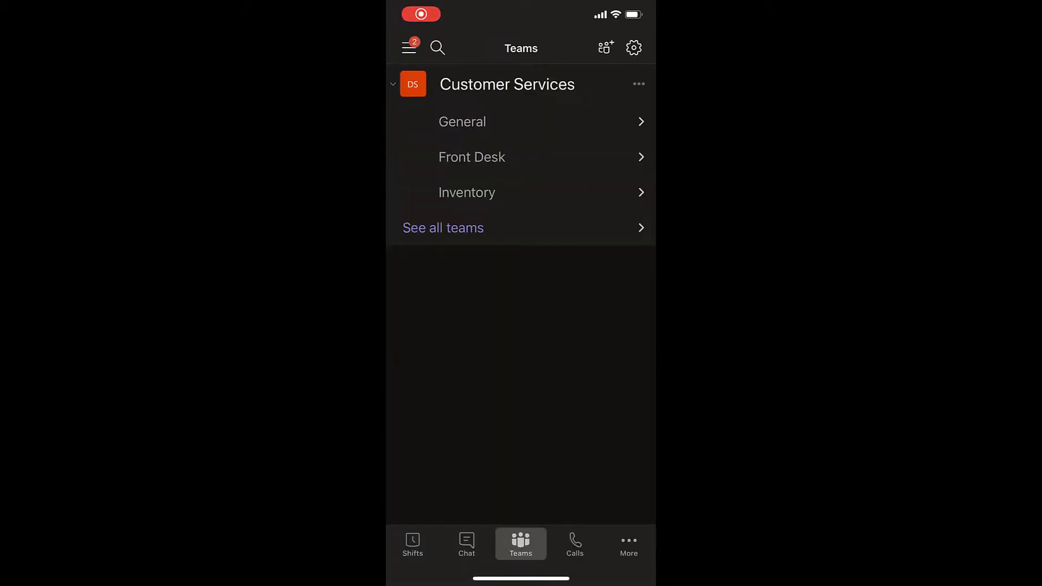
left_click(462, 121)
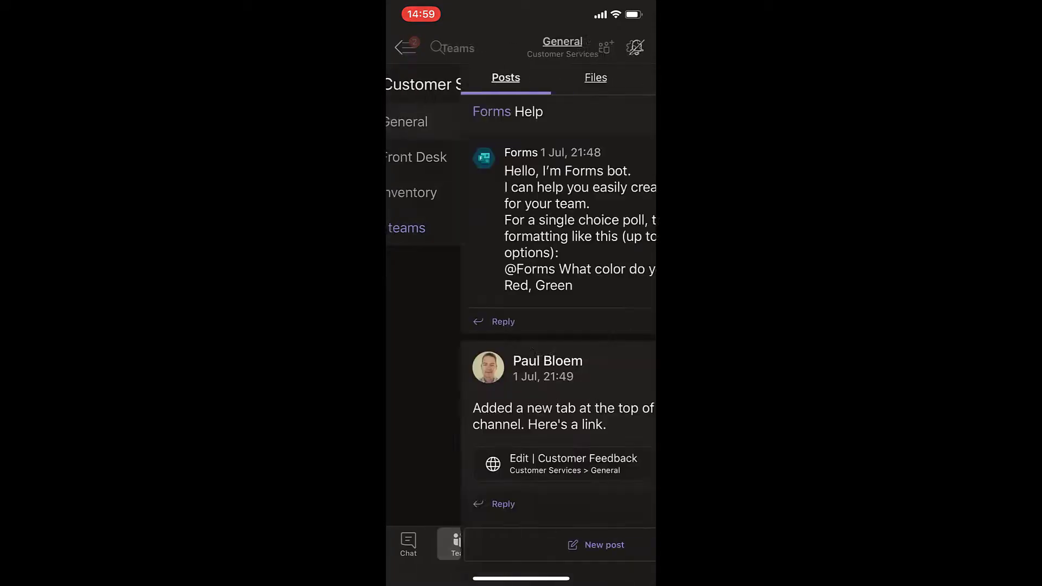
left_click(610, 77)
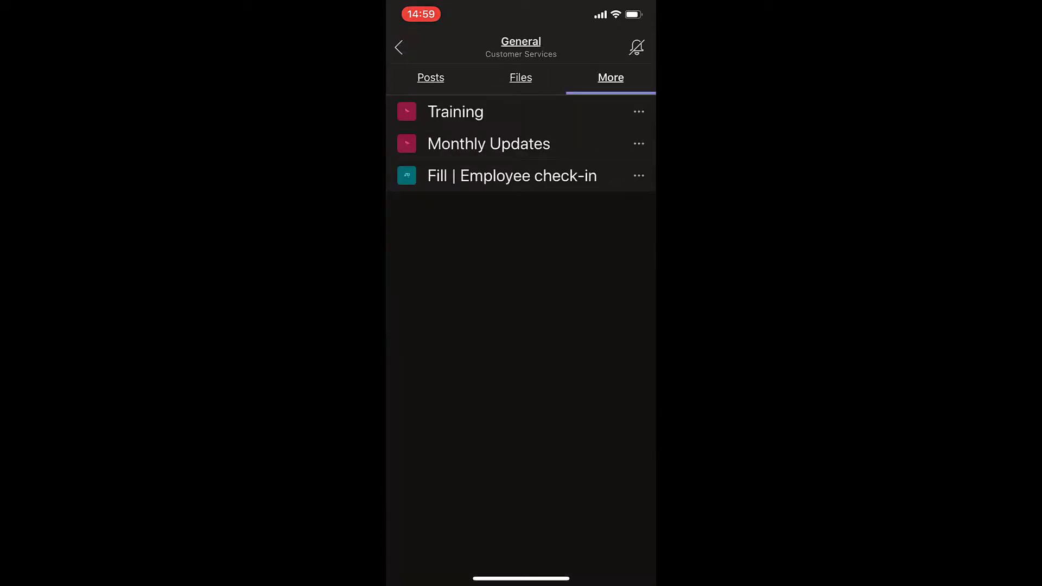
left_click(455, 112)
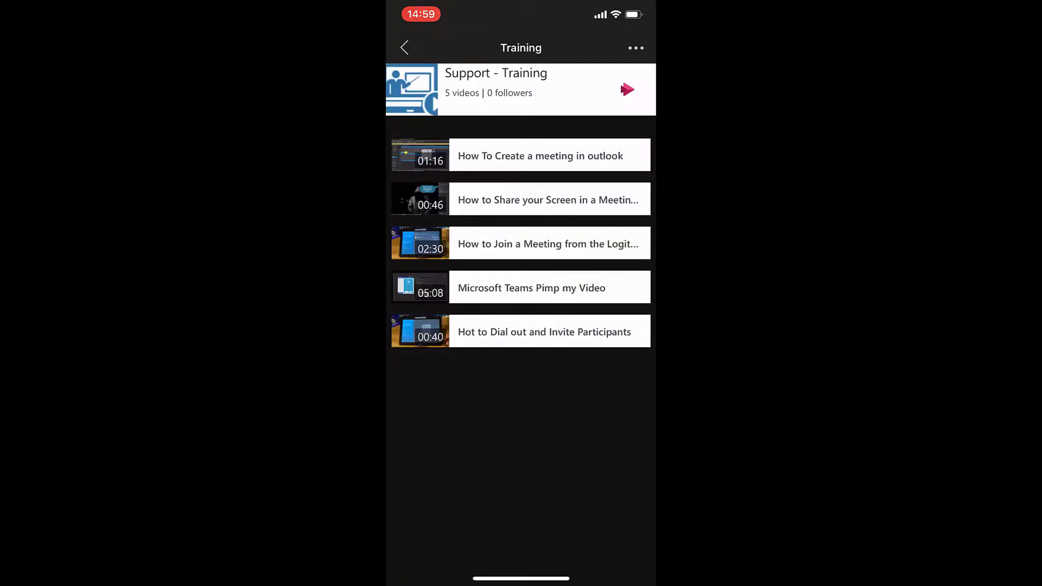
left_click(532, 288)
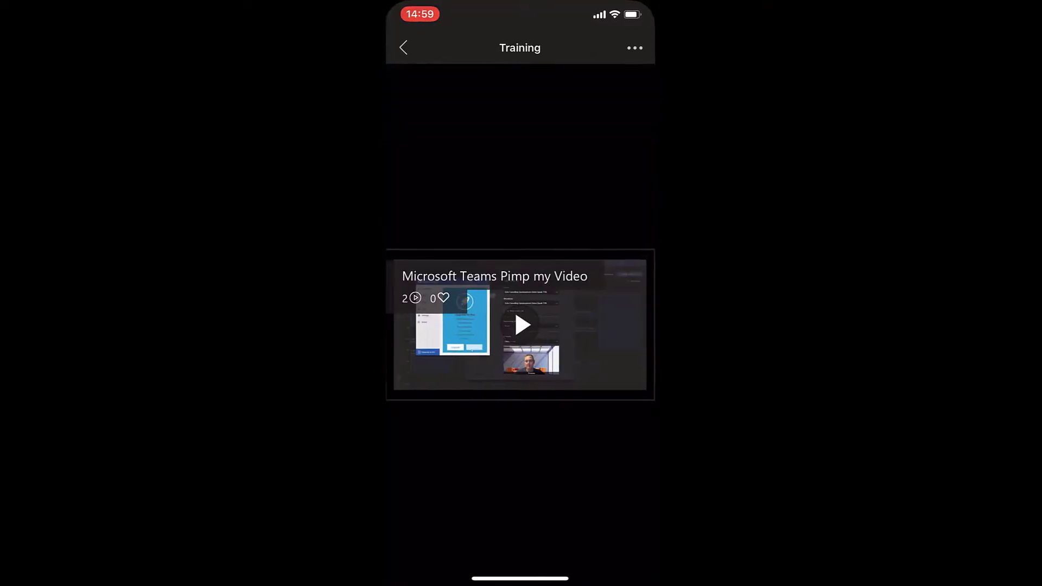
left_click(523, 325)
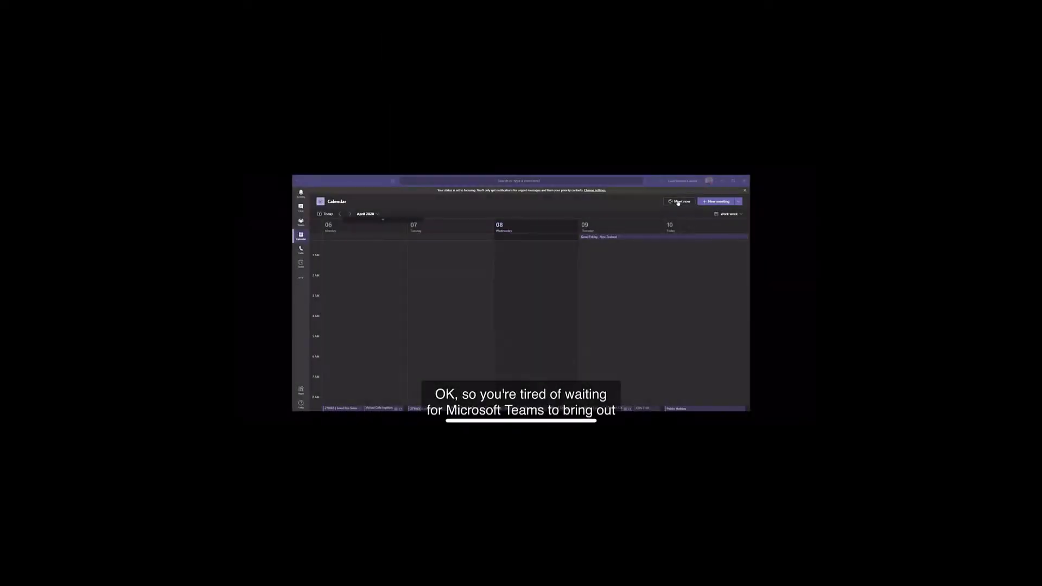